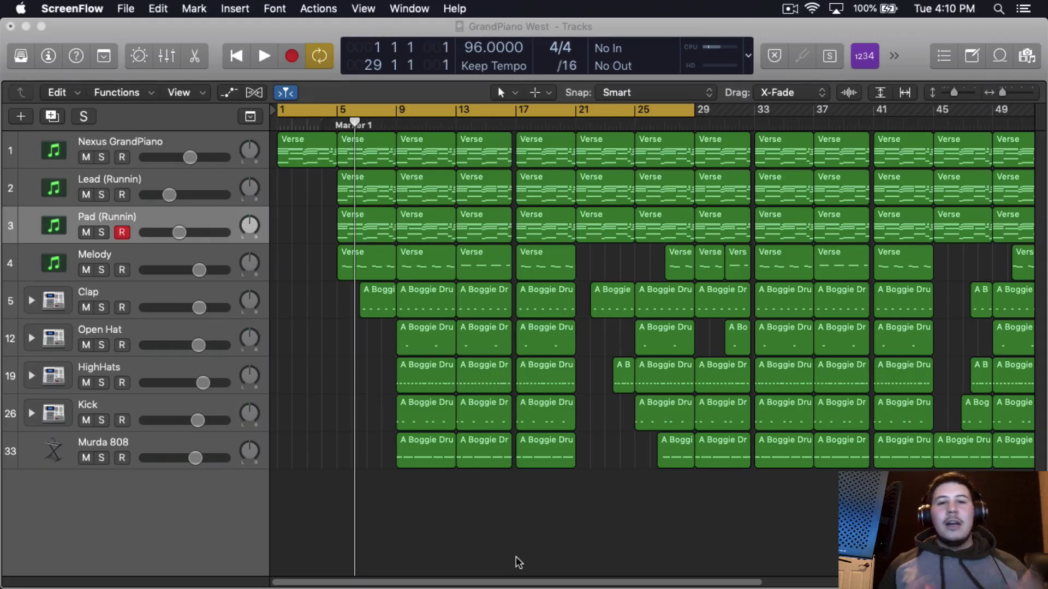
# Step: Play the arrangement to hear the full beat, and stop playback
pyautogui.click(389, 523)
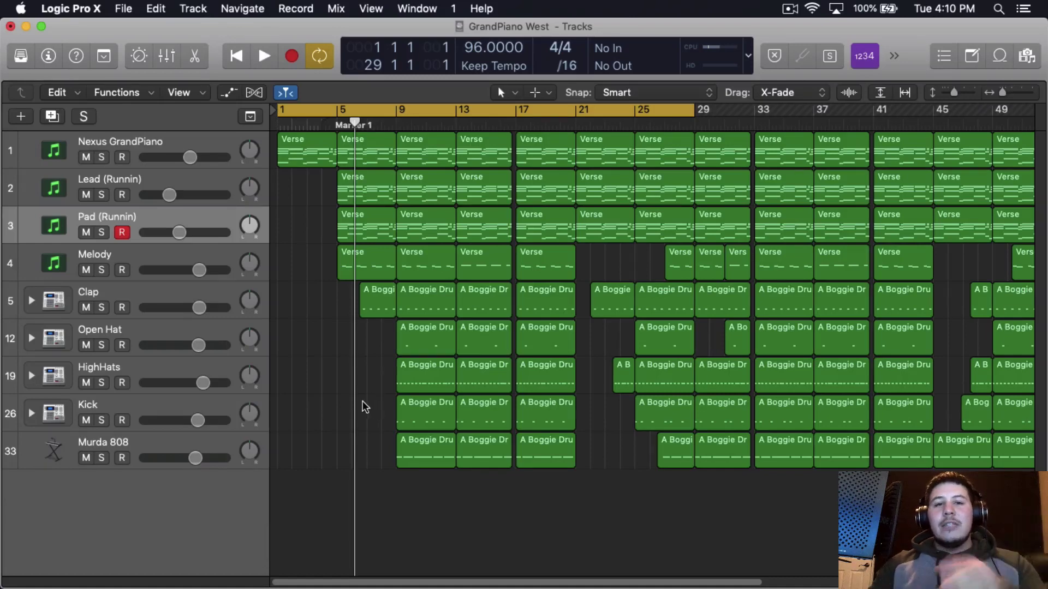
pyautogui.press('space')
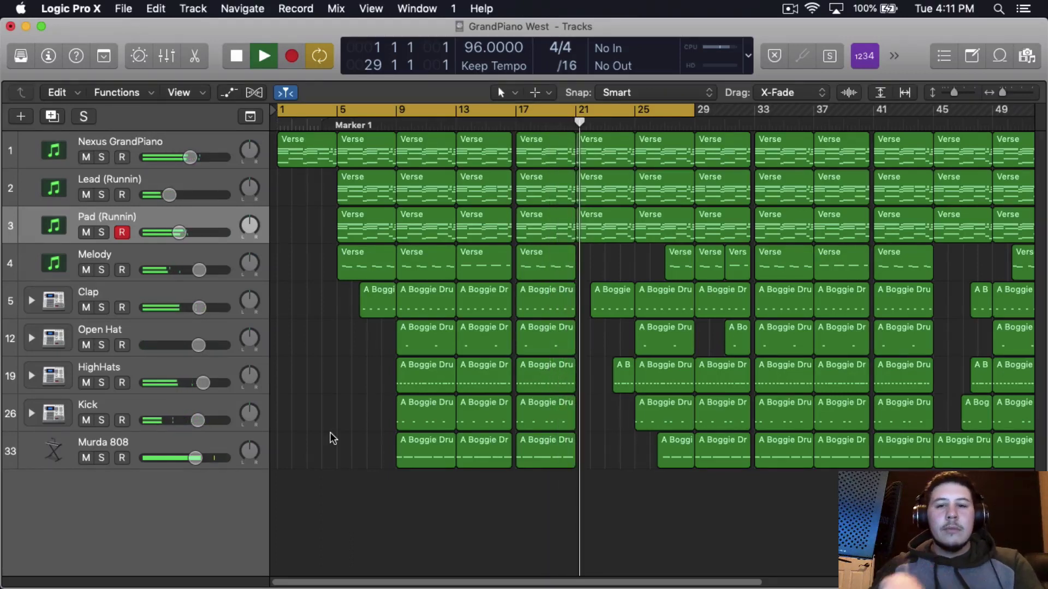
pyautogui.press('space')
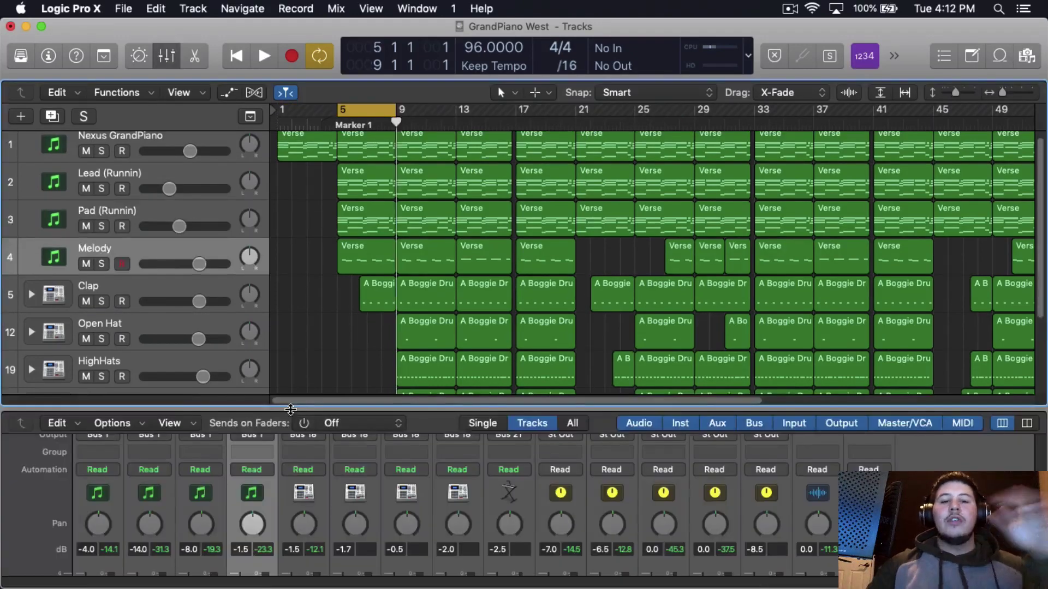
# Step: Enlarge the mixer to show the channel strips, select the four Nexus 2 channels, and shrink the mixer again
pyautogui.moveTo(325, 402); pyautogui.dragTo(325, 207)
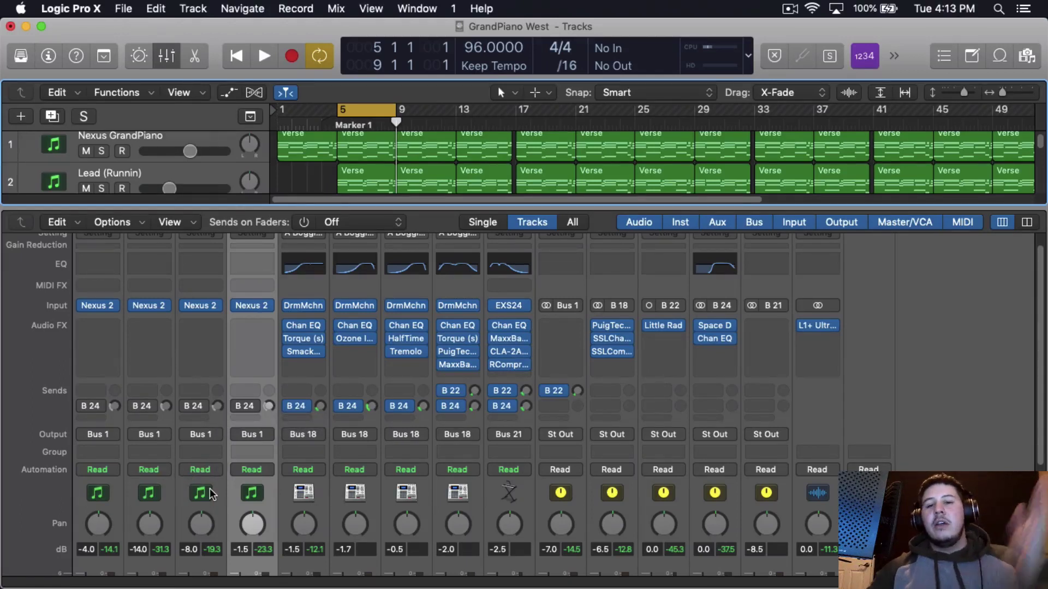
pyautogui.click(101, 495)
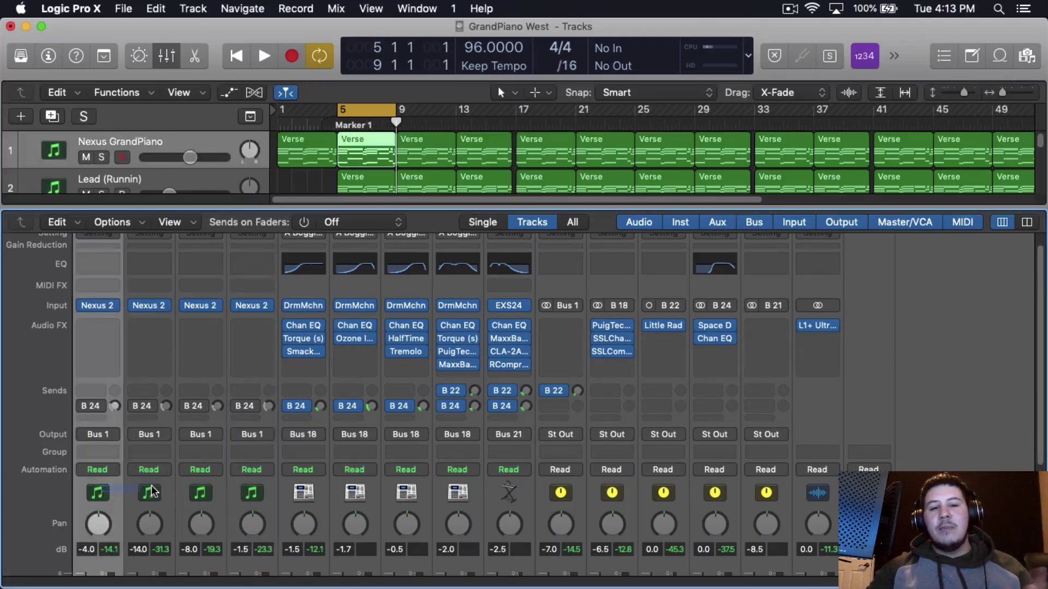
pyautogui.moveTo(189, 208); pyautogui.dragTo(189, 362)
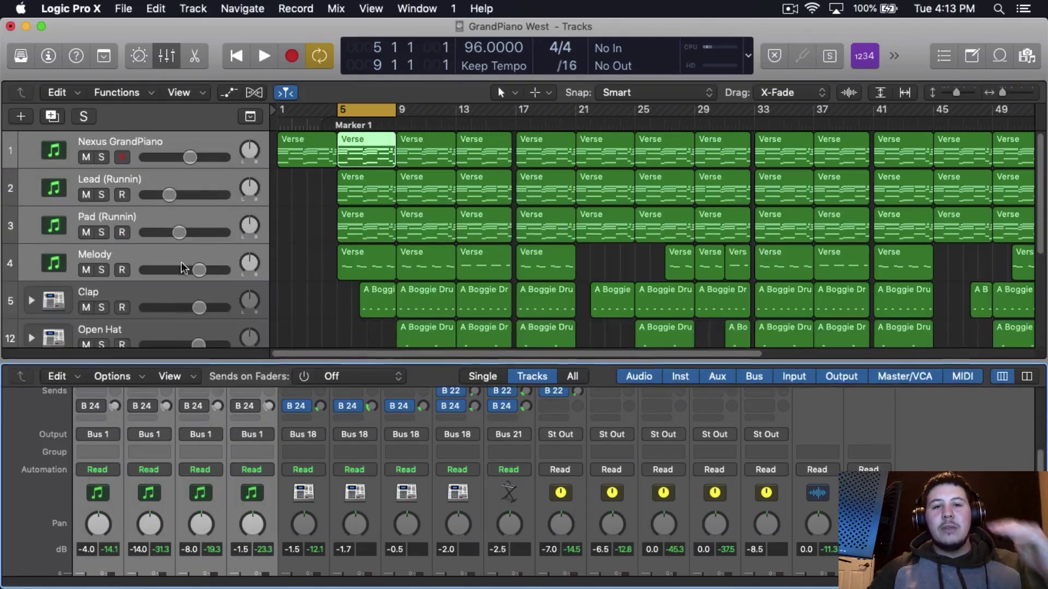
# Step: Solo the Nexus GrandPiano track and listen to it over the bar 5 to 9 cycle
pyautogui.click(142, 145)
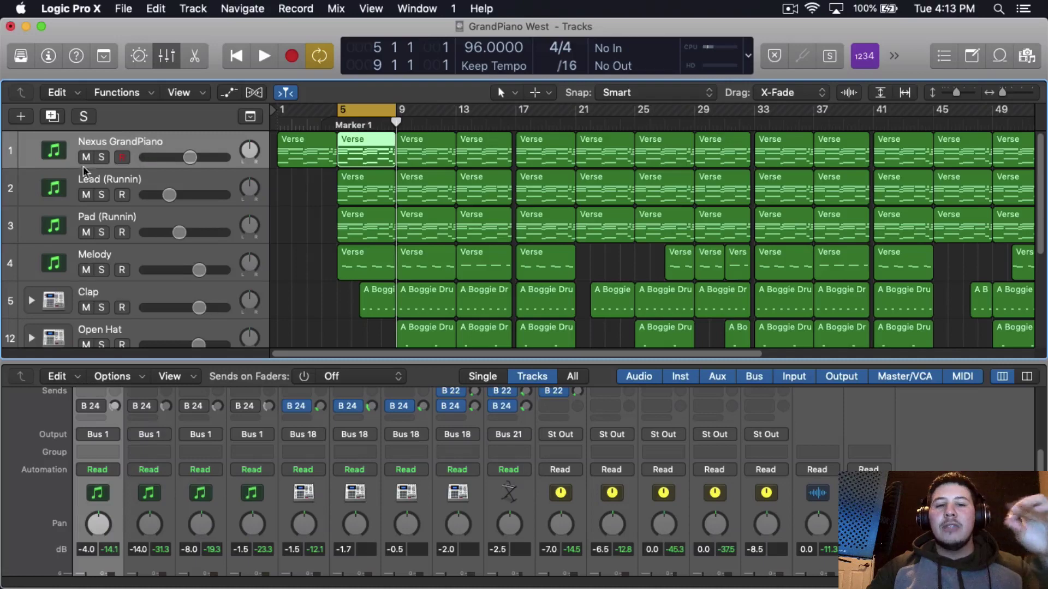
pyautogui.click(101, 158)
pyautogui.press('space')
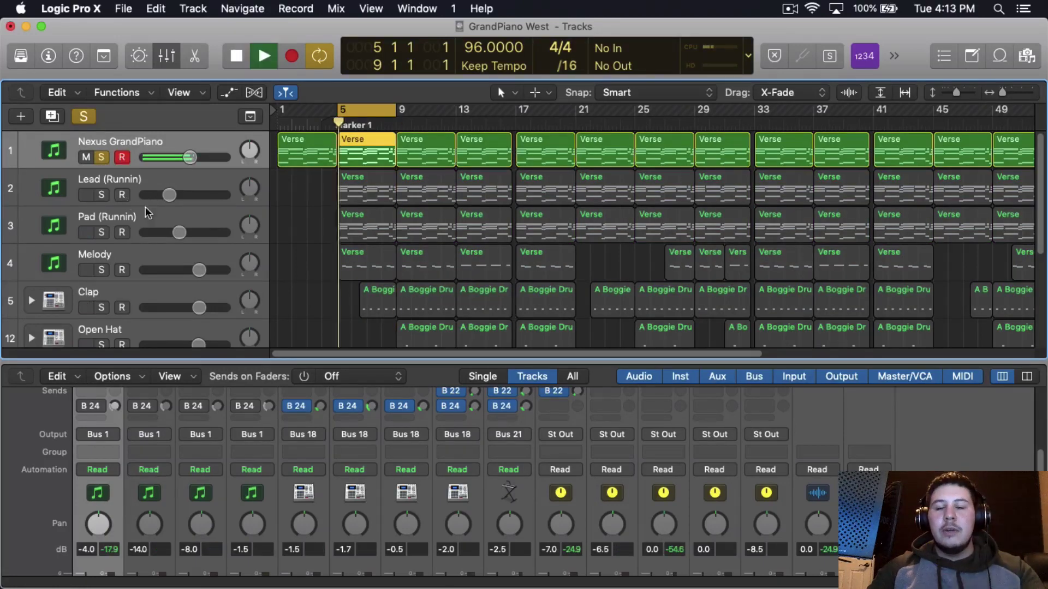
pyautogui.press('space')
# Step: Solo the Lead (Runnin) track as well and compare the playback with and without the piano soloed
pyautogui.click(103, 198)
pyautogui.click(109, 177)
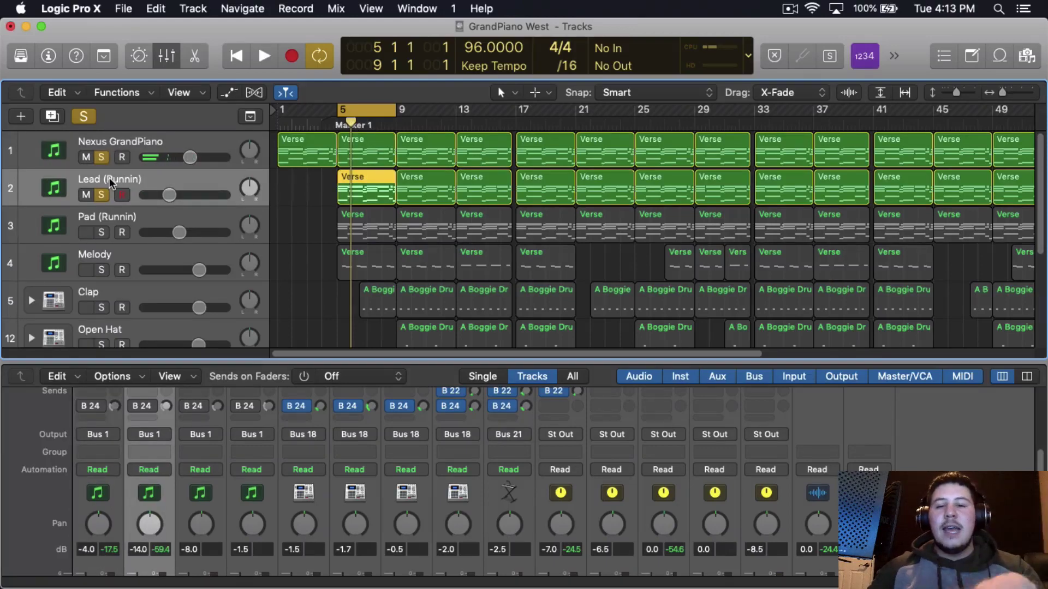
pyautogui.press('space')
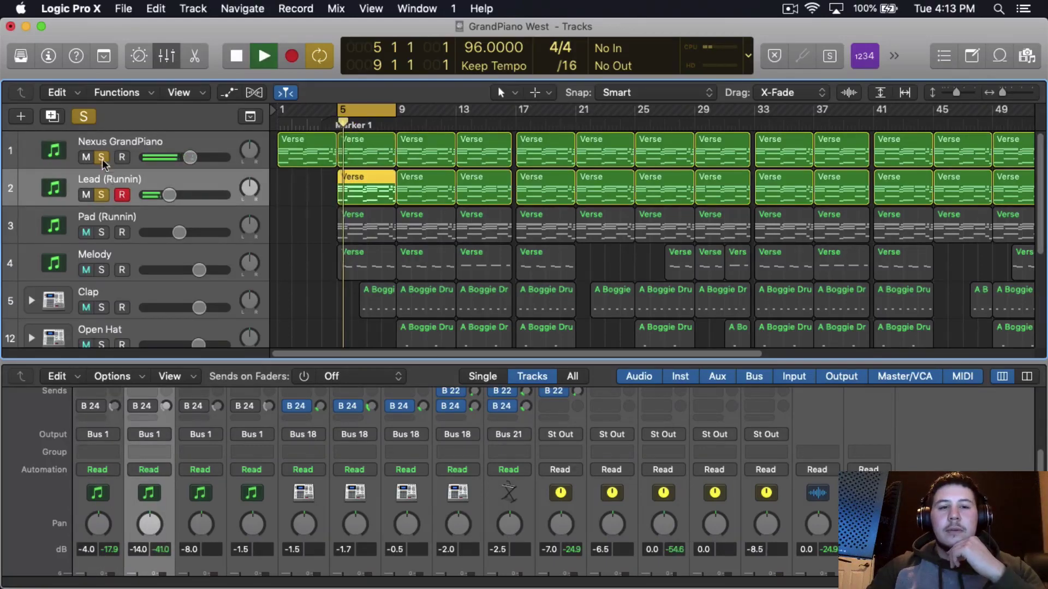
pyautogui.click(99, 157)
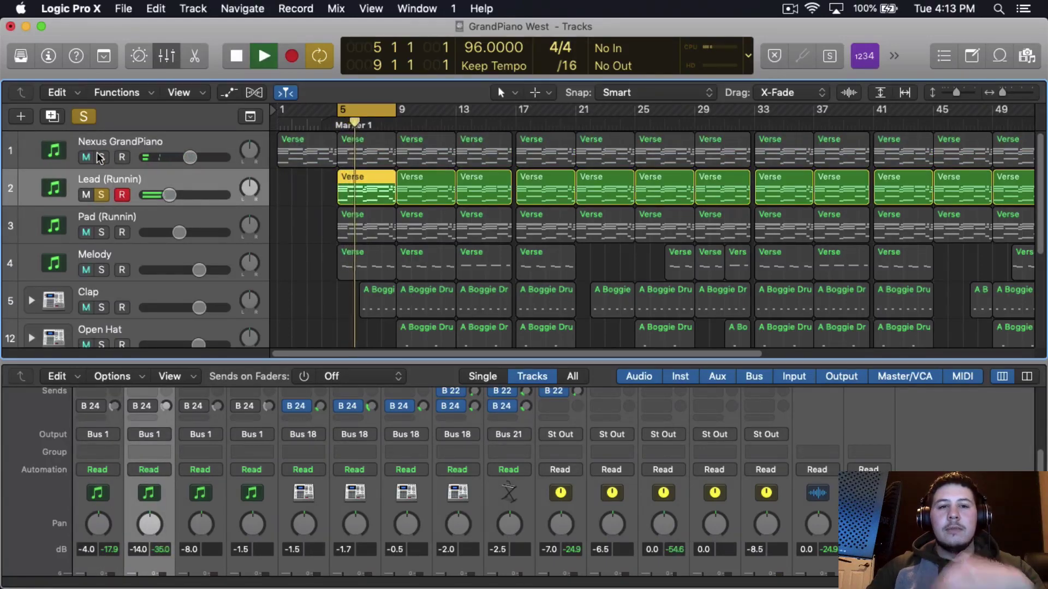
pyautogui.click(100, 157)
pyautogui.press('space')
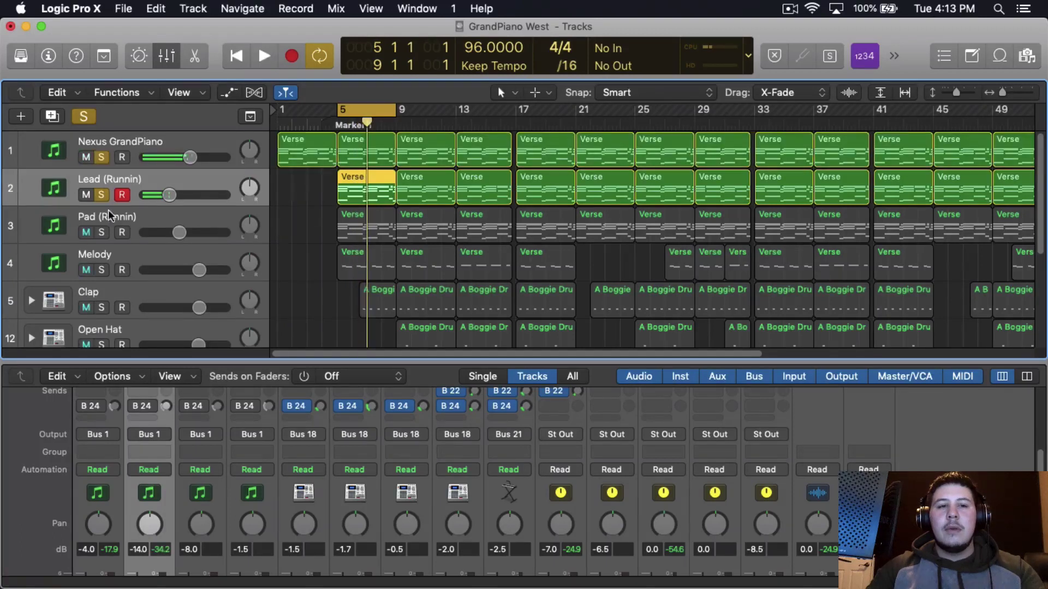
# Step: Solo only the Pad (Runnin) track and listen to it in the cycled section
pyautogui.click(101, 233)
pyautogui.click(102, 195)
pyautogui.click(104, 157)
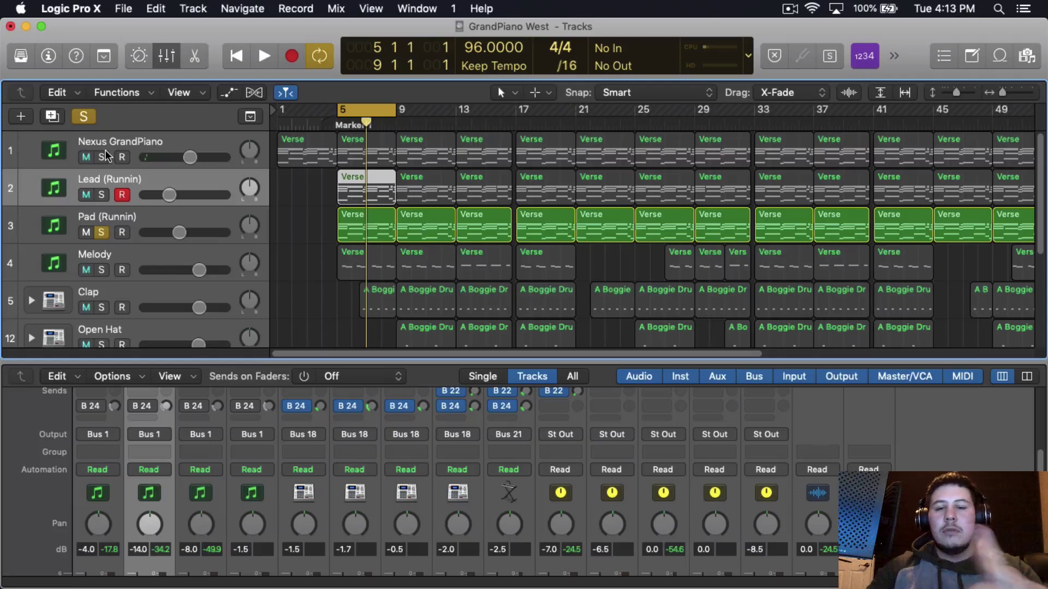
pyautogui.press('space')
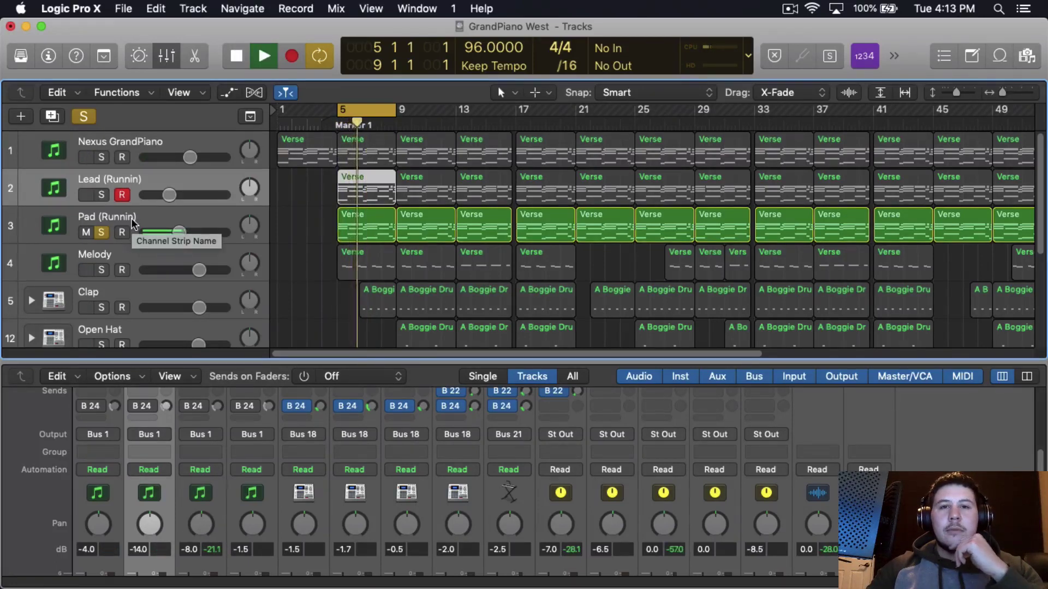
pyautogui.press('space')
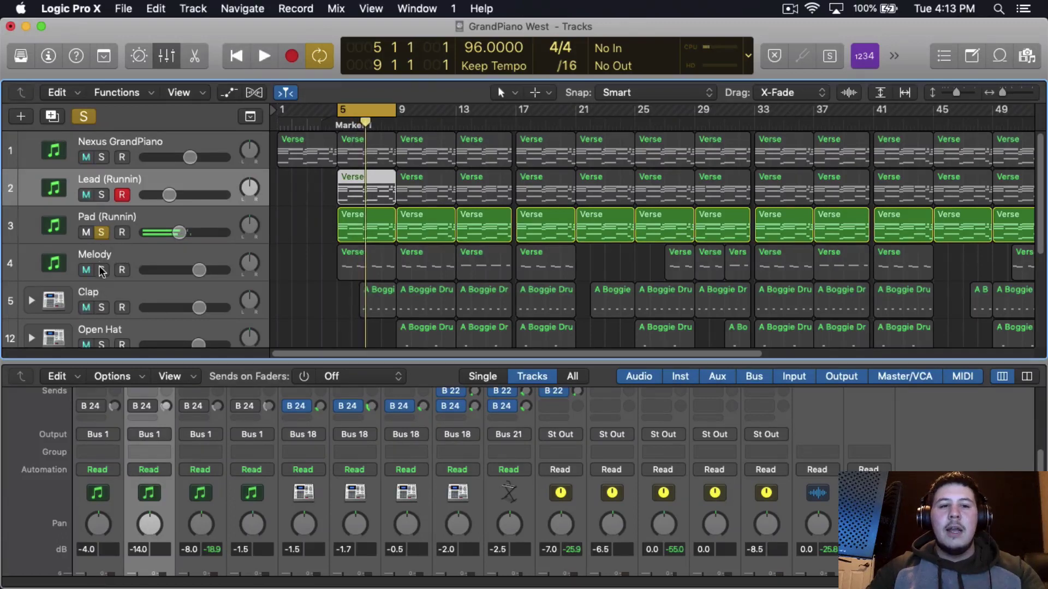
# Step: Switch the solo from the pad to the Melody track and listen to it
pyautogui.click(102, 269)
pyautogui.click(102, 232)
pyautogui.press('space')
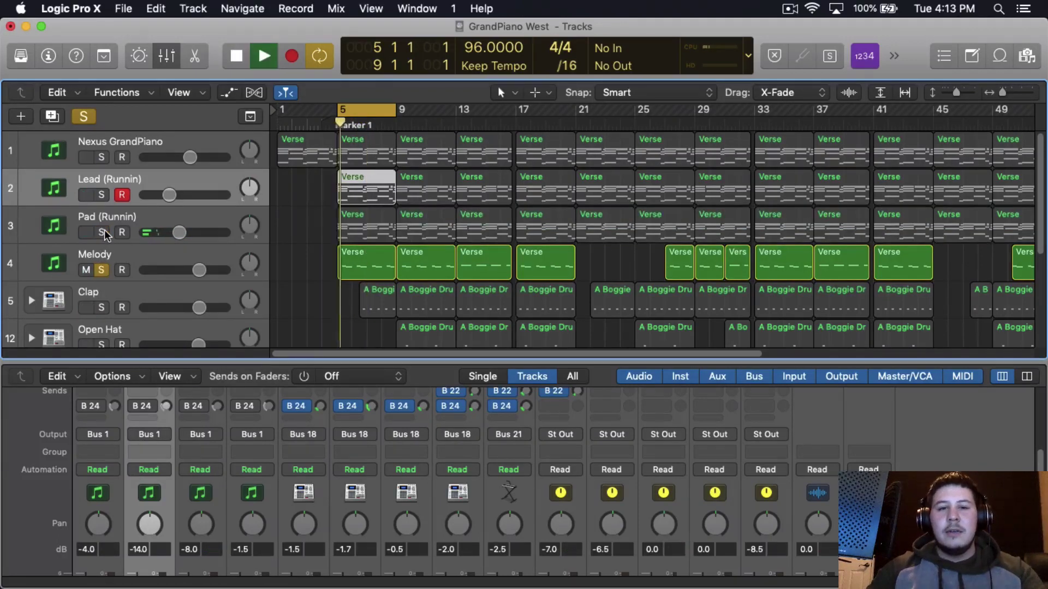
pyautogui.press('space')
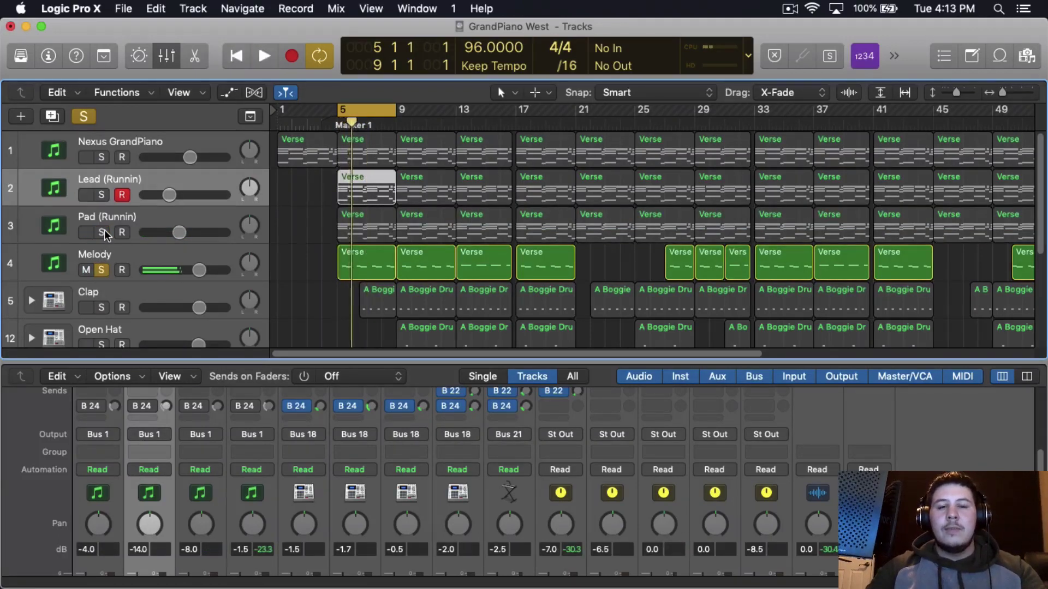
# Step: Solo the piano, lead, pad and melody tracks together and select their four channel strips in an enlarged mixer
pyautogui.moveTo(102, 157); pyautogui.dragTo(103, 291)
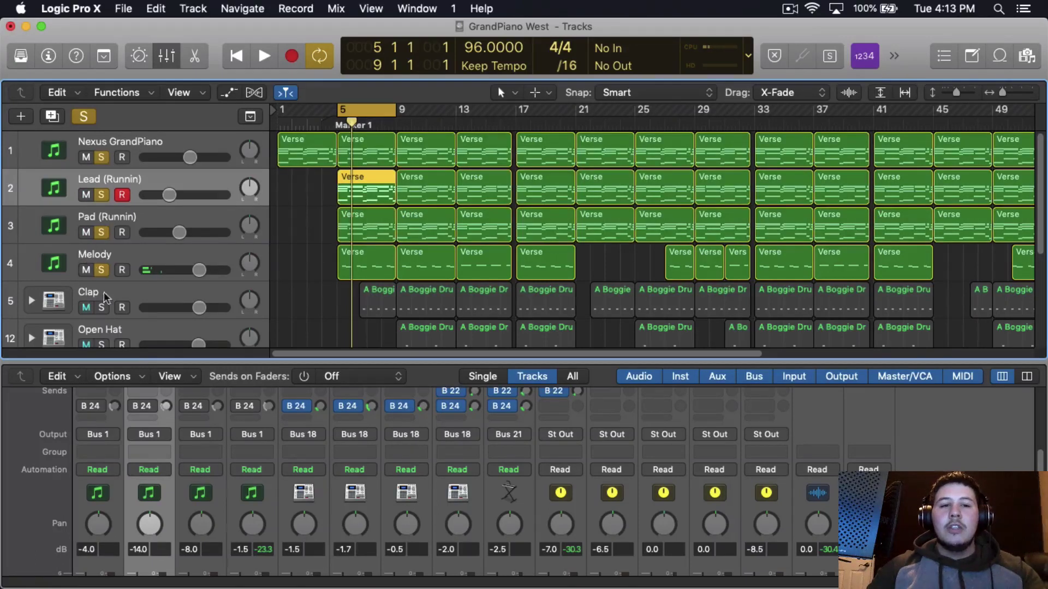
pyautogui.moveTo(172, 355); pyautogui.dragTo(172, 252)
pyautogui.moveTo(94, 491); pyautogui.dragTo(229, 483)
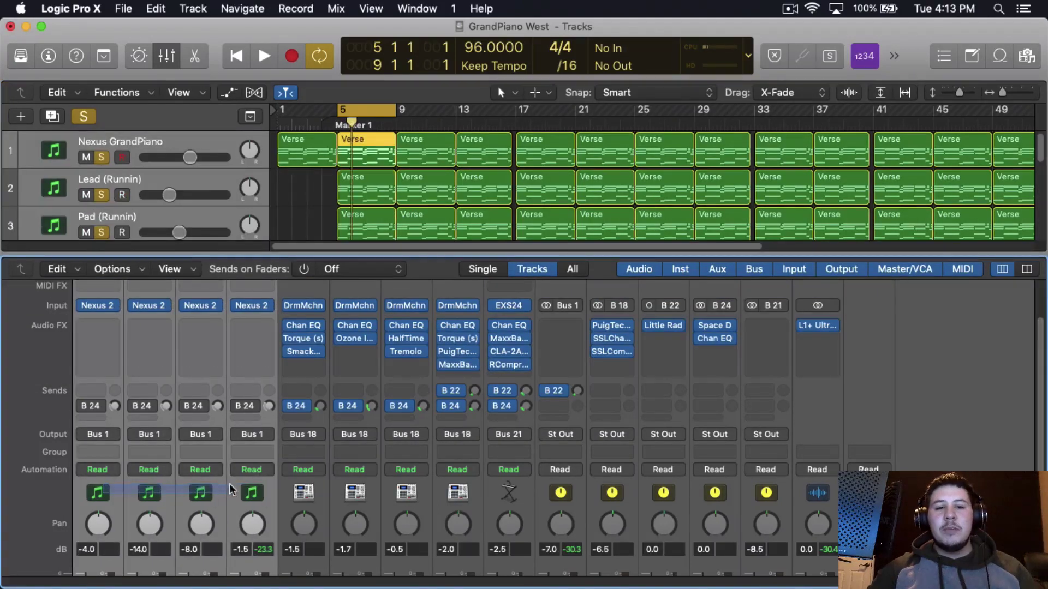
# Step: Examine the Bus 1 output routing of the melodic channels and the levels of the track and aux channel strips
pyautogui.click(251, 435)
pyautogui.moveTo(256, 502)
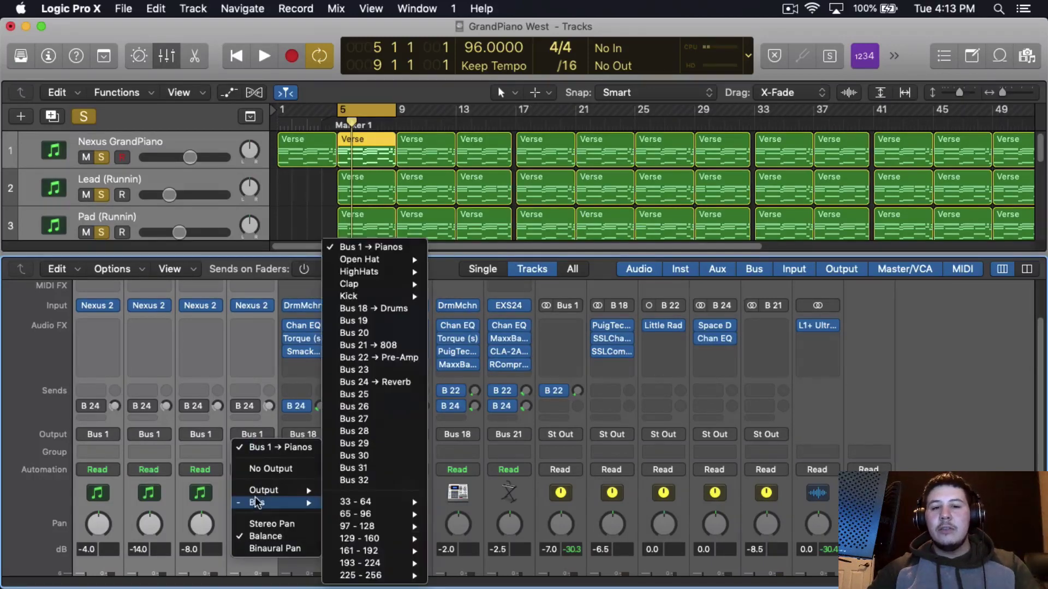
pyautogui.click(952, 360)
pyautogui.scroll(-5, 525, 523)
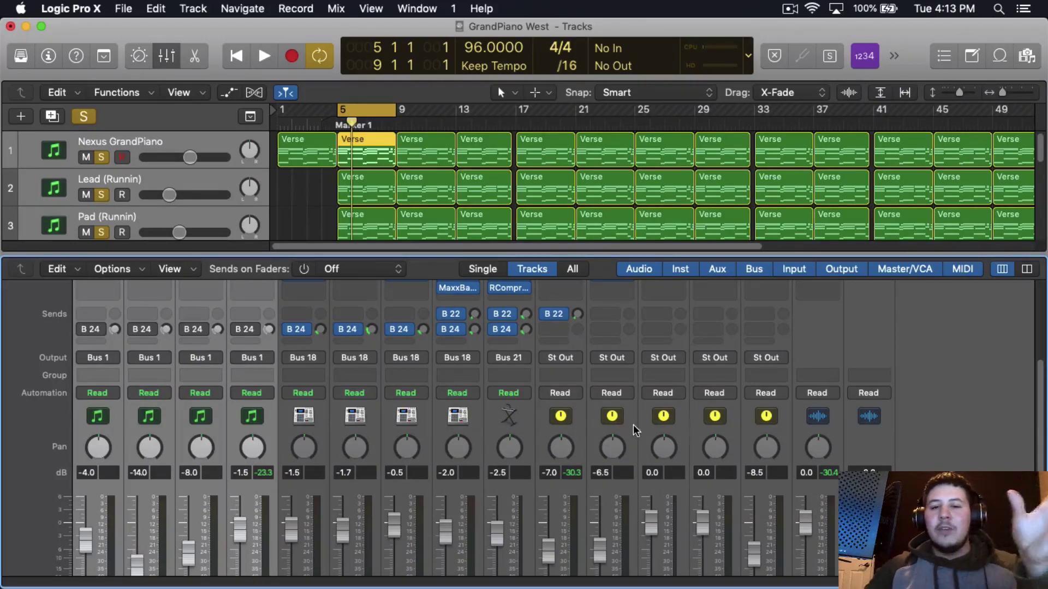
pyautogui.scroll(-6, 634, 430)
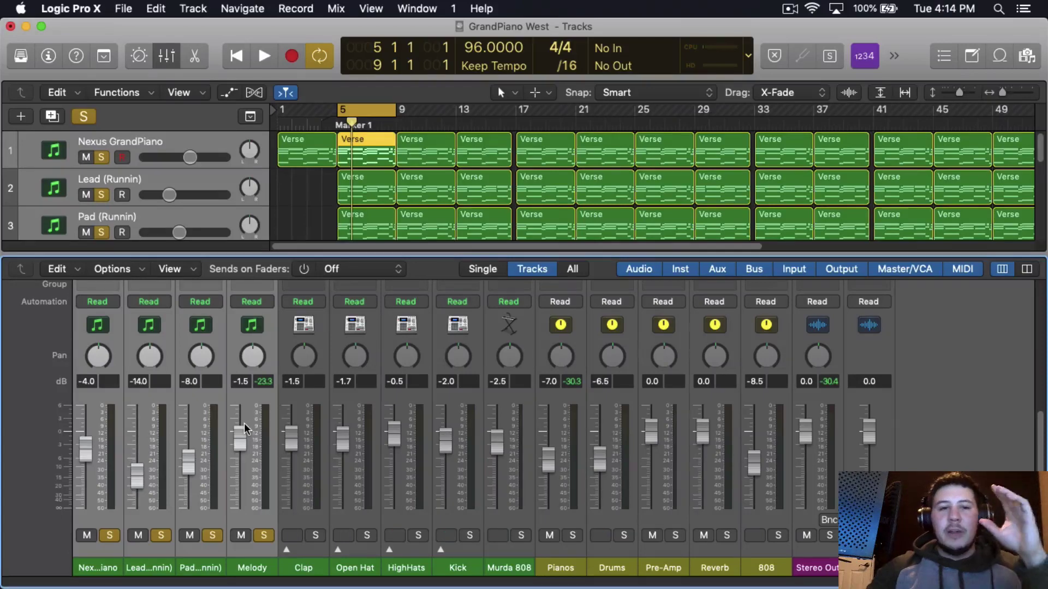
pyautogui.scroll(5, 201, 452)
pyautogui.scroll(3, 148, 393)
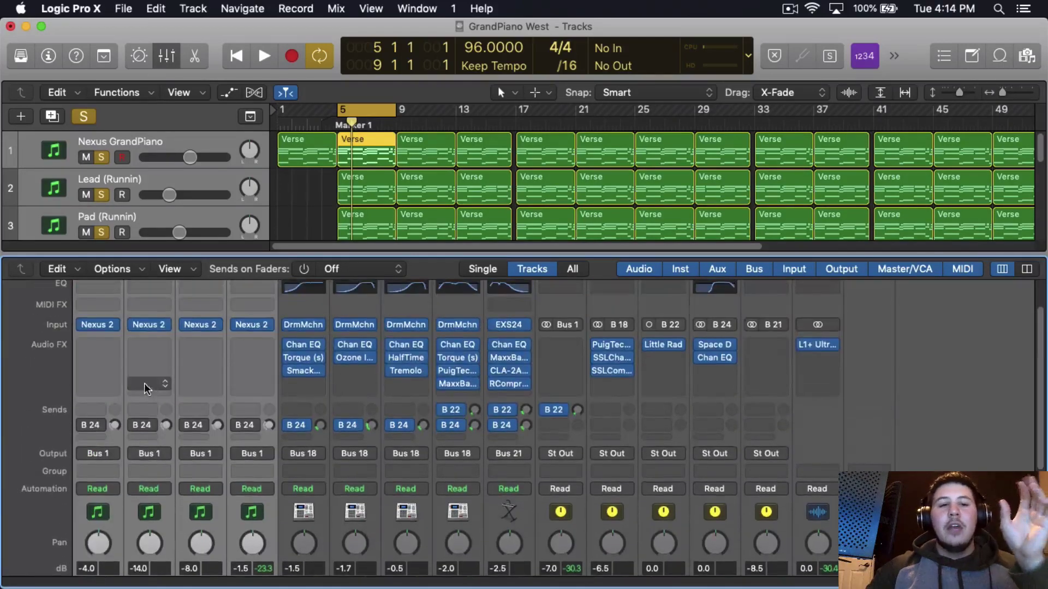
pyautogui.scroll(-8, 163, 382)
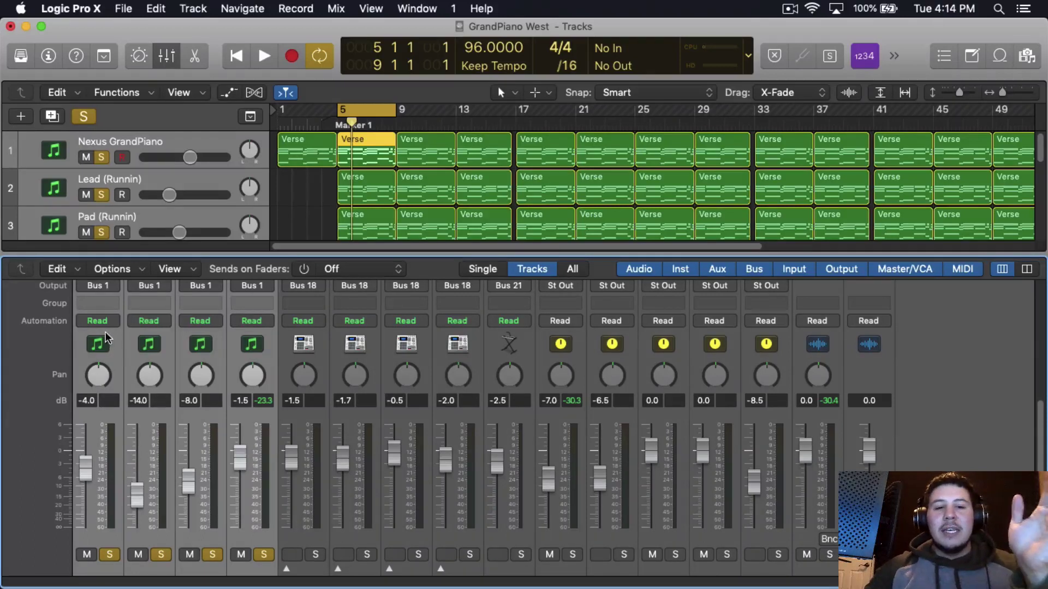
pyautogui.click(136, 340)
pyautogui.scroll(-1, 161, 511)
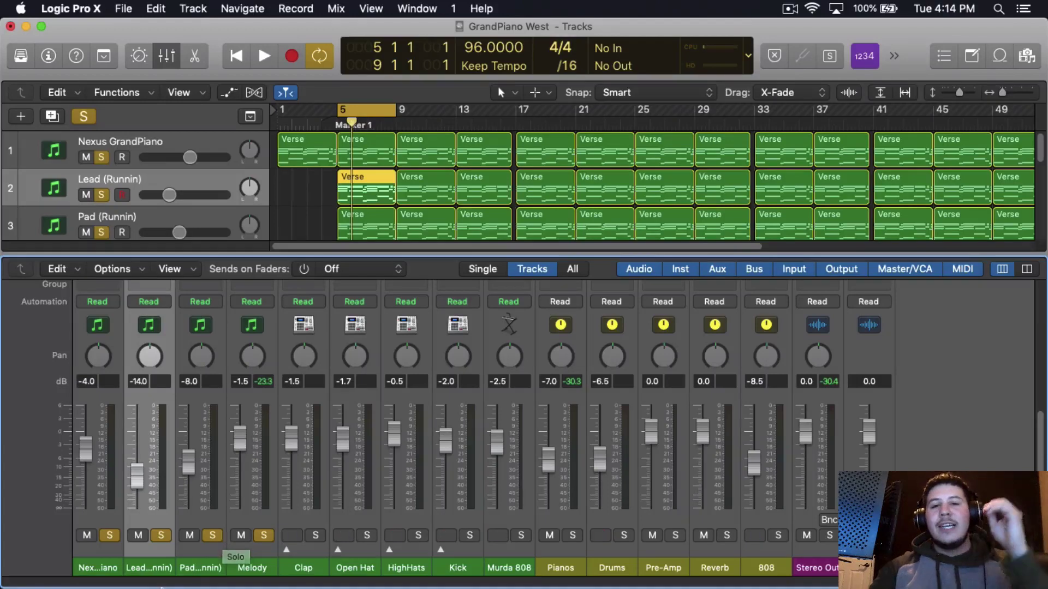
# Step: Mute the Lead (Runnin), Pad (Runnin) and Melody channels to isolate the Nexus GrandPiano
pyautogui.scroll(8, 172, 417)
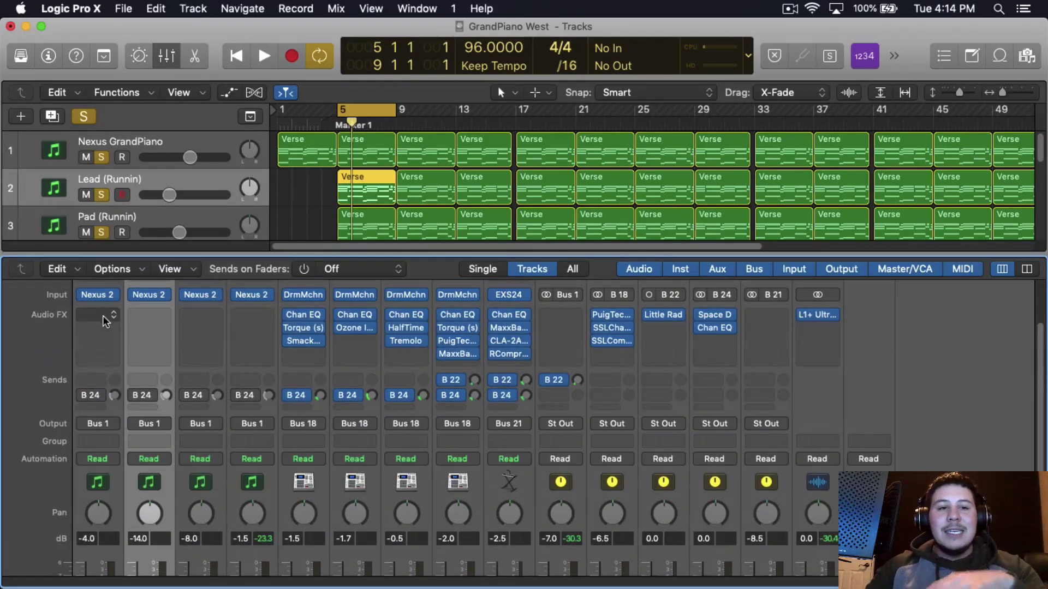
pyautogui.scroll(-8, 156, 362)
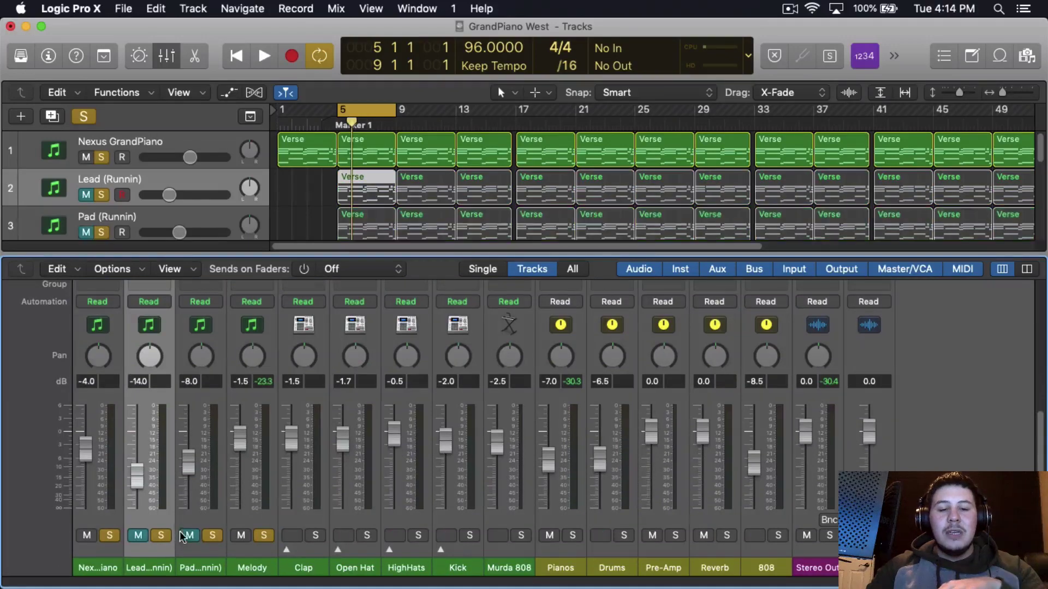
pyautogui.click(238, 532)
pyautogui.scroll(8, 100, 405)
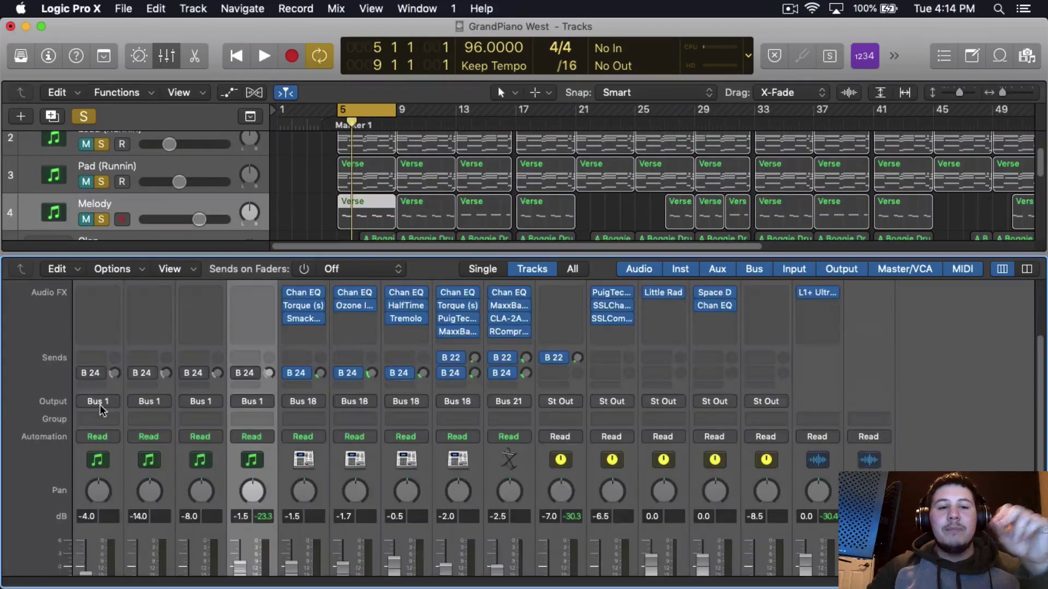
# Step: Insert a stereo Channel EQ in the first audio effect slot of the Nexus GrandPiano channel
pyautogui.click(100, 389)
pyautogui.moveTo(339, 447)
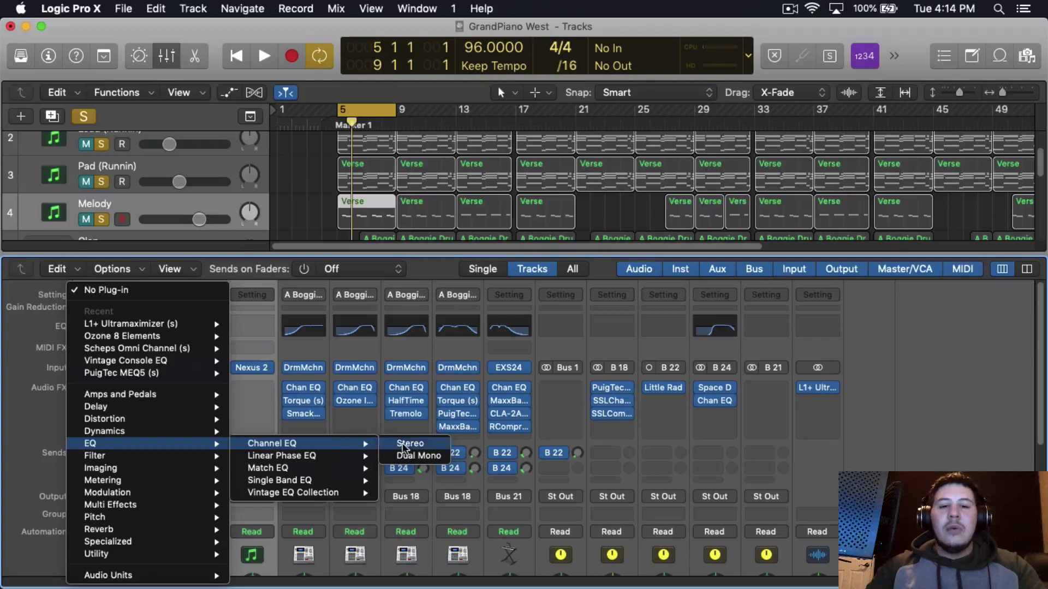
pyautogui.click(270, 227)
pyautogui.click(252, 326)
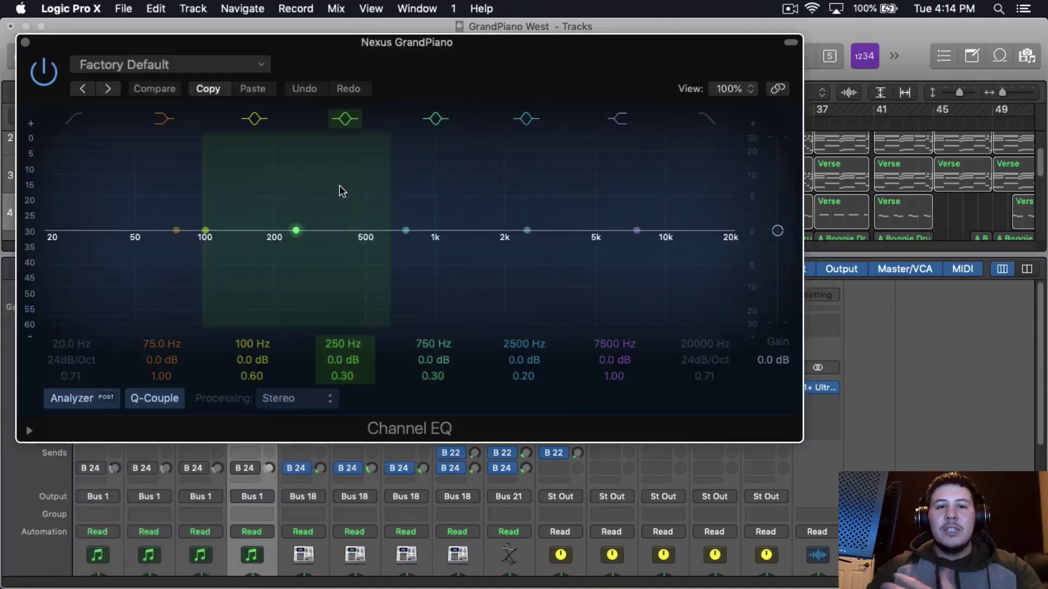
# Step: Enable the piano EQ's low cut at 140 Hz with a 12 dB/Oct slope and set the sixth band's frequency to 1380 Hz
pyautogui.click(98, 122)
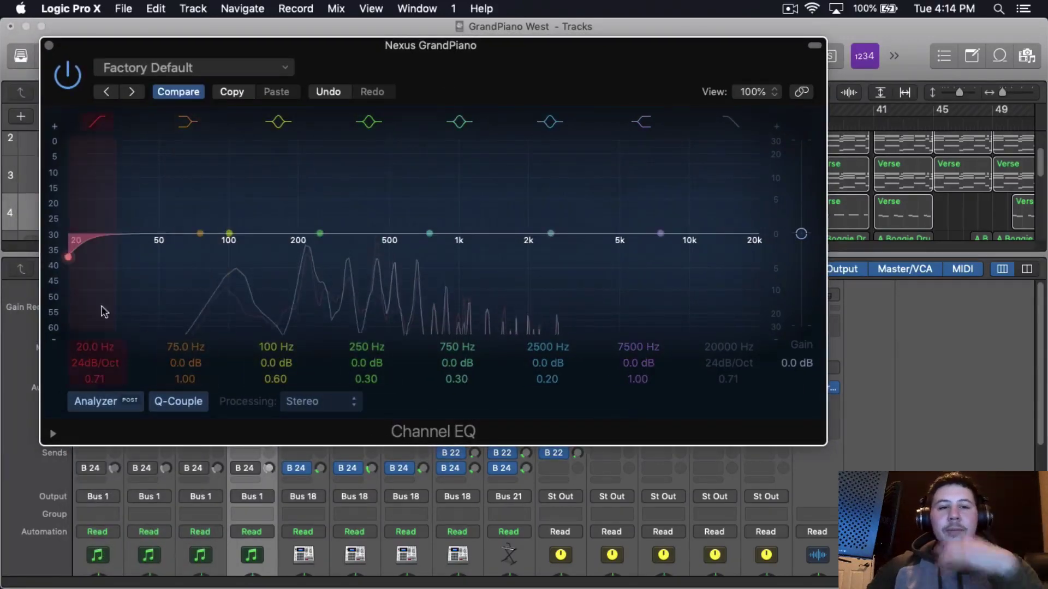
pyautogui.moveTo(94, 360)
pyautogui.mouseDown()
pyautogui.moveTo(105, 361)
pyautogui.moveTo(105, 306)
pyautogui.moveTo(105, 377)
pyautogui.mouseUp()
pyautogui.moveTo(578, 374)
pyautogui.mouseDown()
pyautogui.moveTo(565, 357)
pyautogui.moveTo(564, 372)
pyautogui.mouseUp()
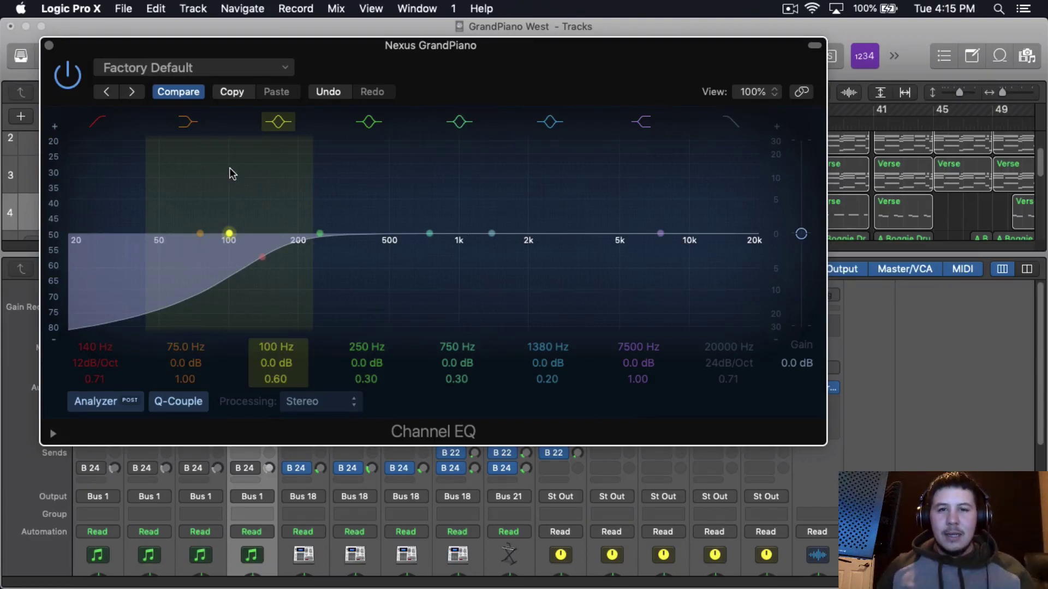
pyautogui.click(48, 46)
# Step: Insert the stereo Waves VEQ4 (s) plug-in in the second audio effect slot of the Nexus GrandPiano channel
pyautogui.click(90, 403)
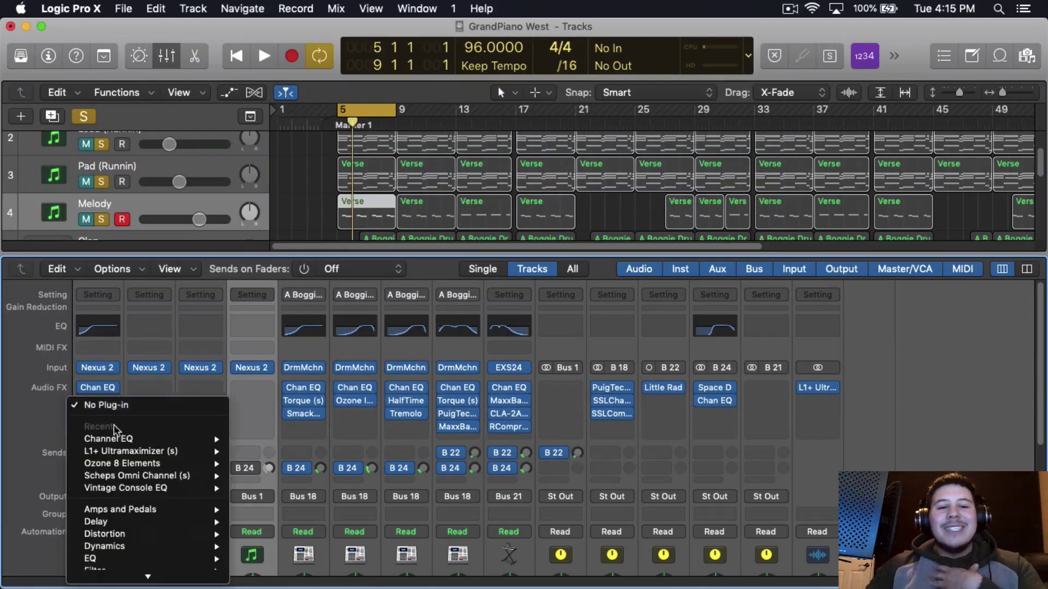
pyautogui.moveTo(153, 576)
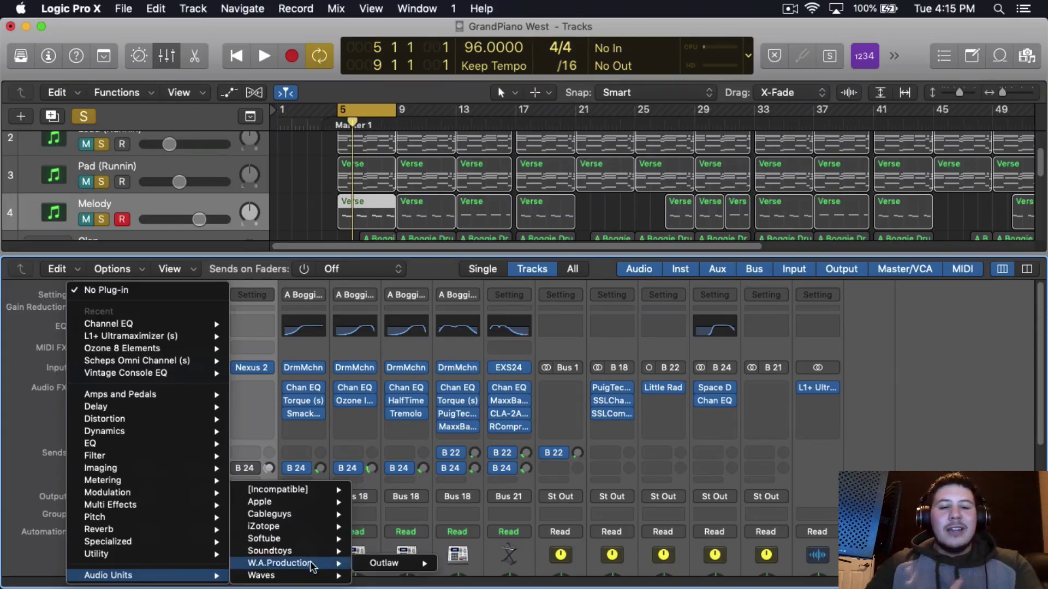
pyautogui.moveTo(297, 577)
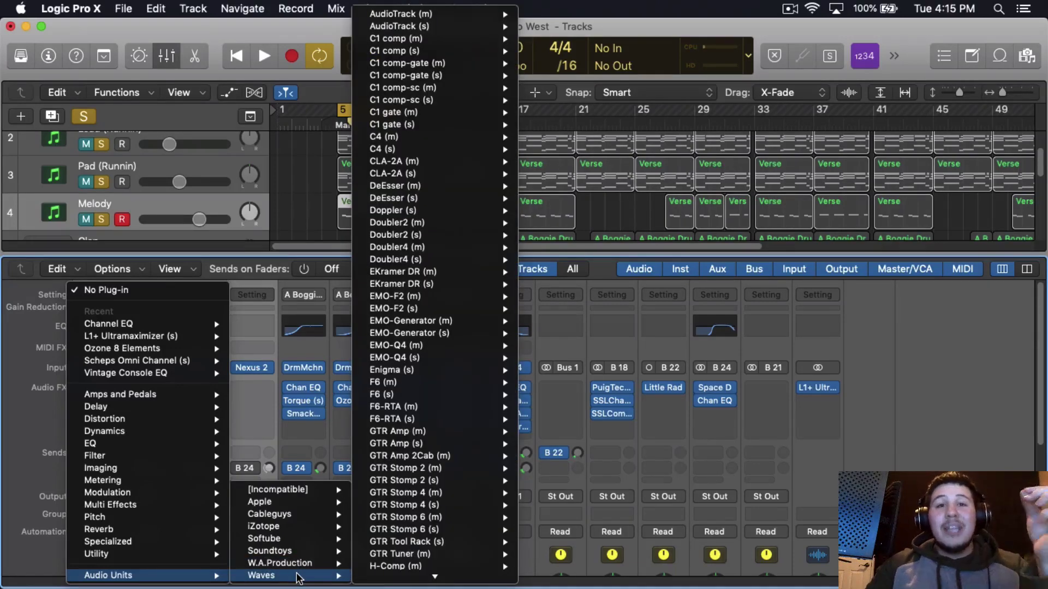
pyautogui.scroll(-10, 449, 502)
pyautogui.moveTo(510, 504)
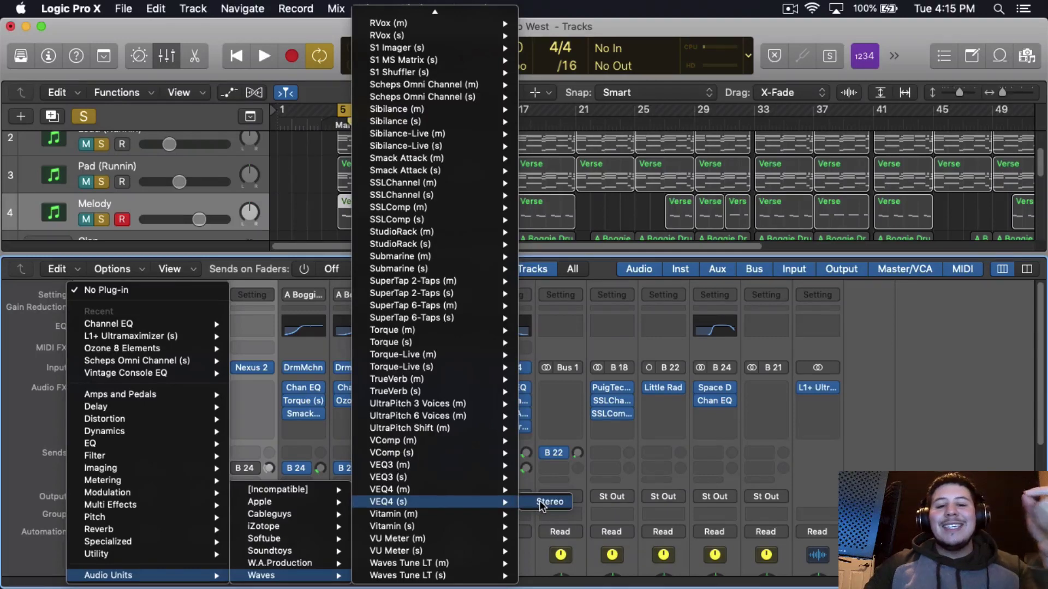
pyautogui.click(547, 502)
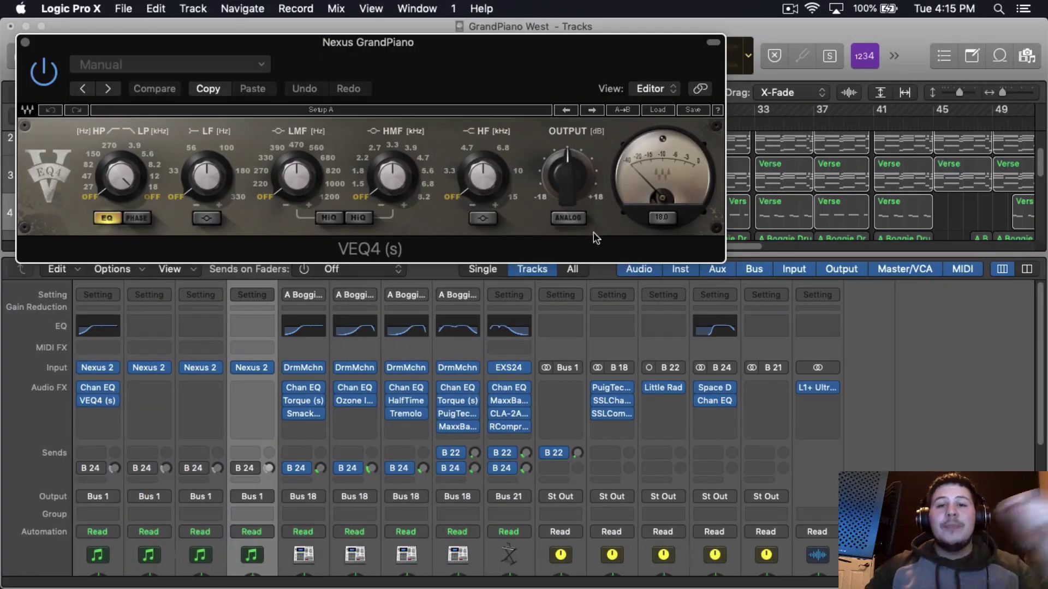
# Step: Enable the VEQ4's analog modelling and set its high-pass filter to 82 Hz
pyautogui.click(578, 217)
pyautogui.moveTo(562, 55); pyautogui.dragTo(654, 81)
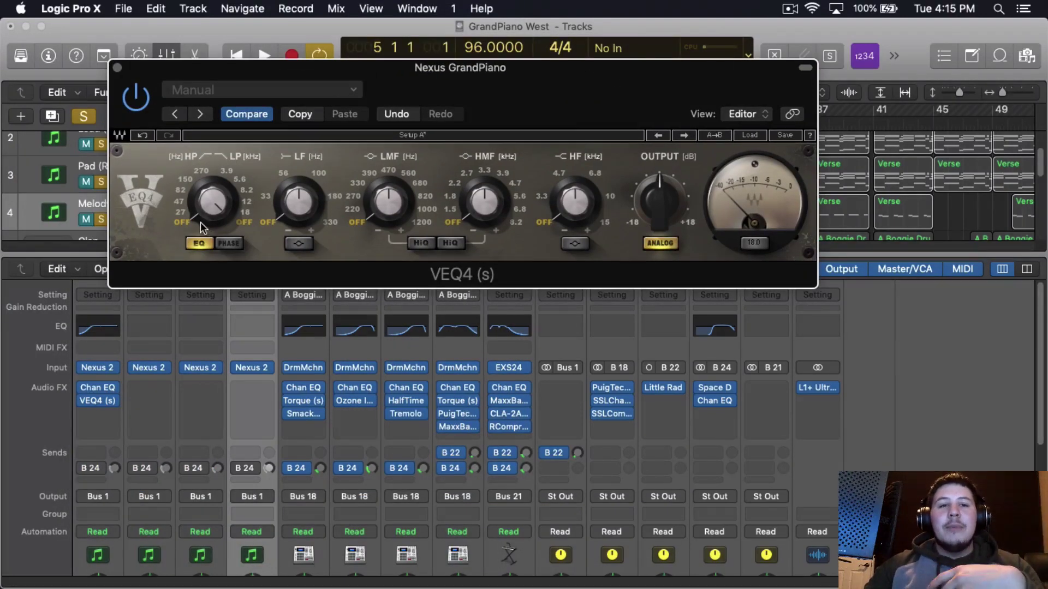
pyautogui.click(181, 190)
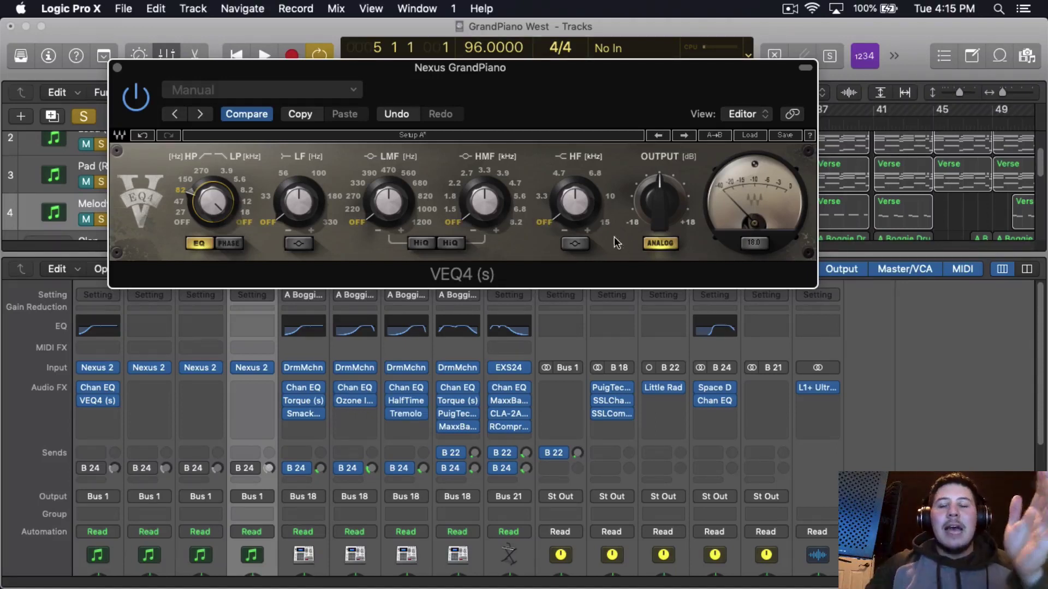
# Step: During playback, set the VEQ4's HF band to 10 kHz and boost it by about 5.1 dB
pyautogui.click(576, 209)
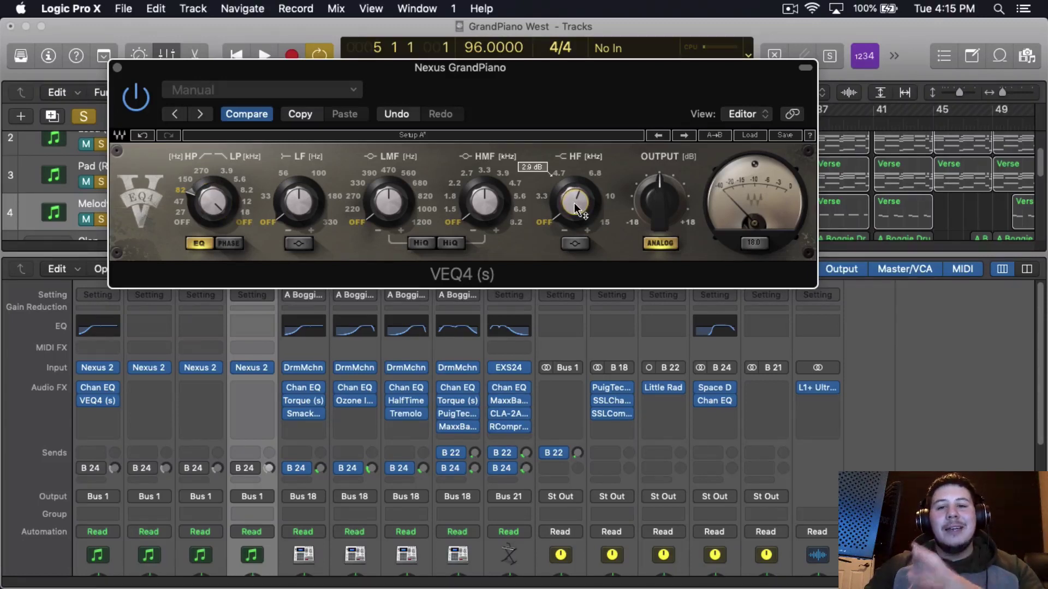
pyautogui.press('space')
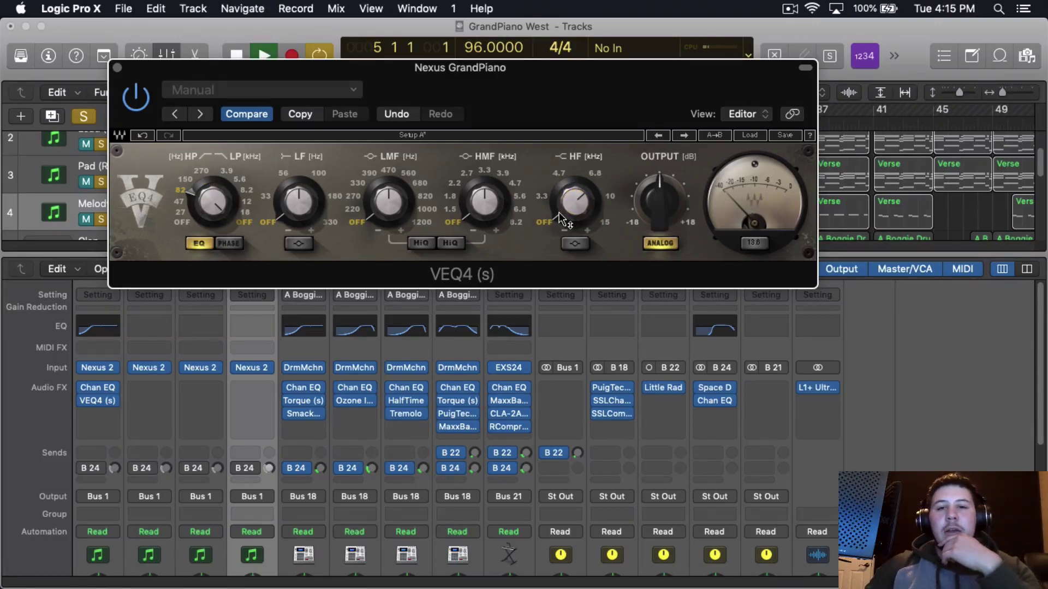
pyautogui.moveTo(561, 214); pyautogui.dragTo(598, 213)
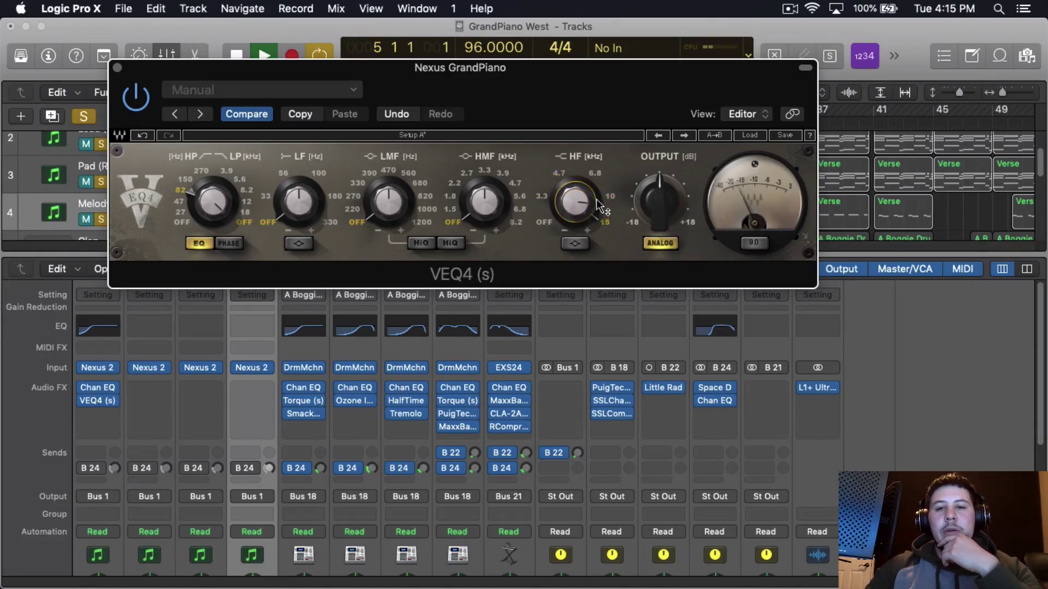
pyautogui.moveTo(580, 218); pyautogui.dragTo(576, 215)
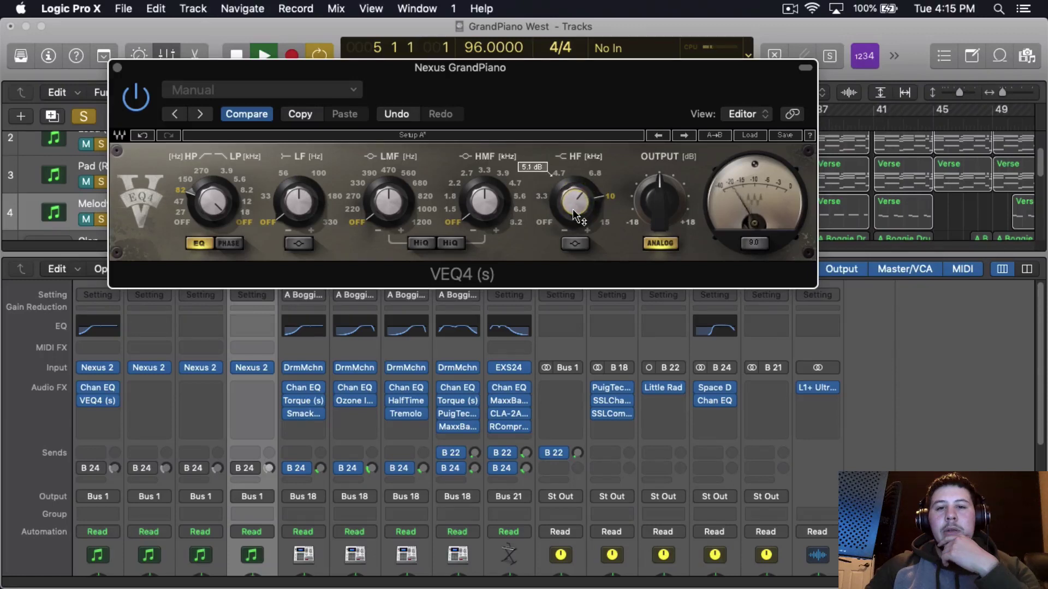
# Step: Set the VEQ4's HMF band to 2.7 kHz and boost it by about 6.1 dB
pyautogui.moveTo(472, 216); pyautogui.dragTo(473, 188)
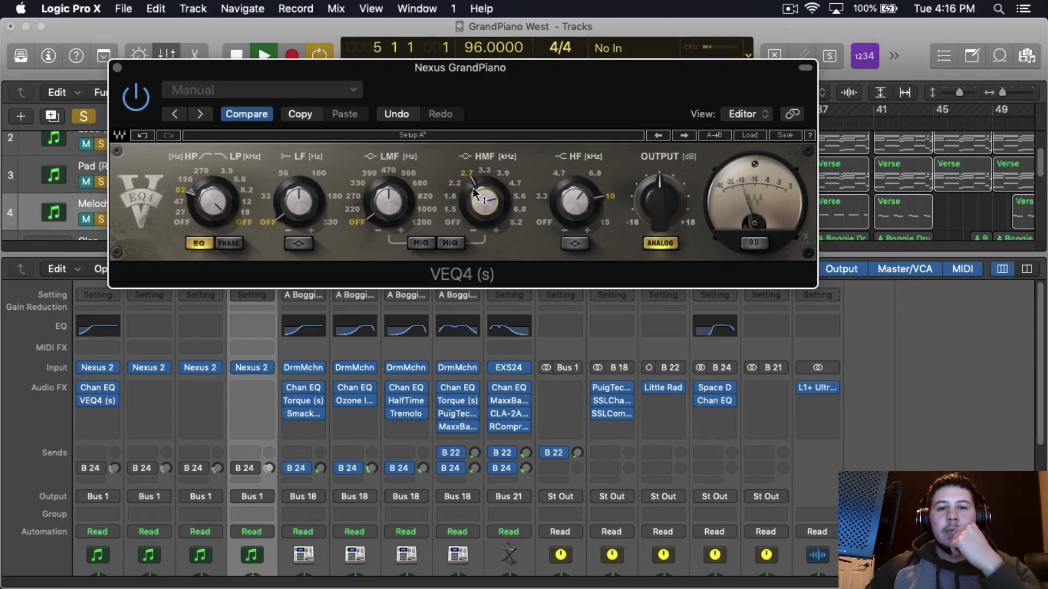
pyautogui.click(472, 188)
pyautogui.click(472, 188)
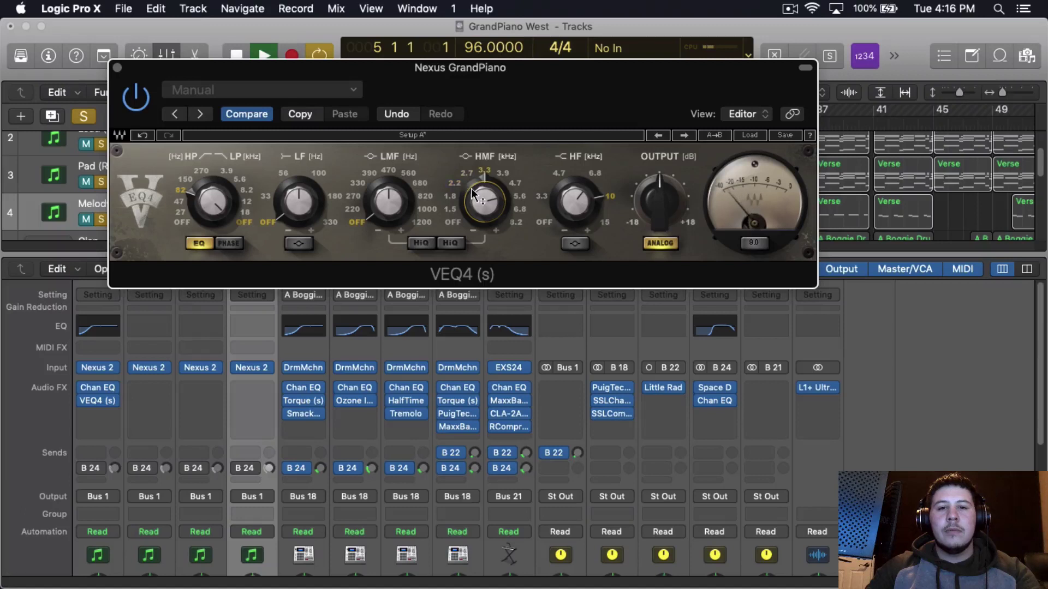
pyautogui.click(473, 192)
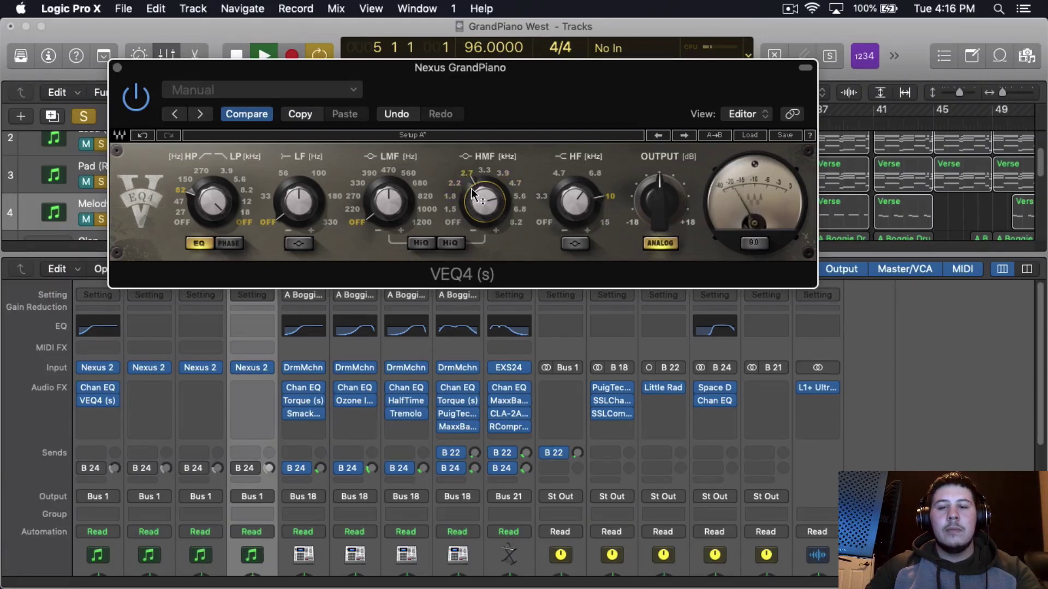
pyautogui.moveTo(472, 192); pyautogui.dragTo(480, 206)
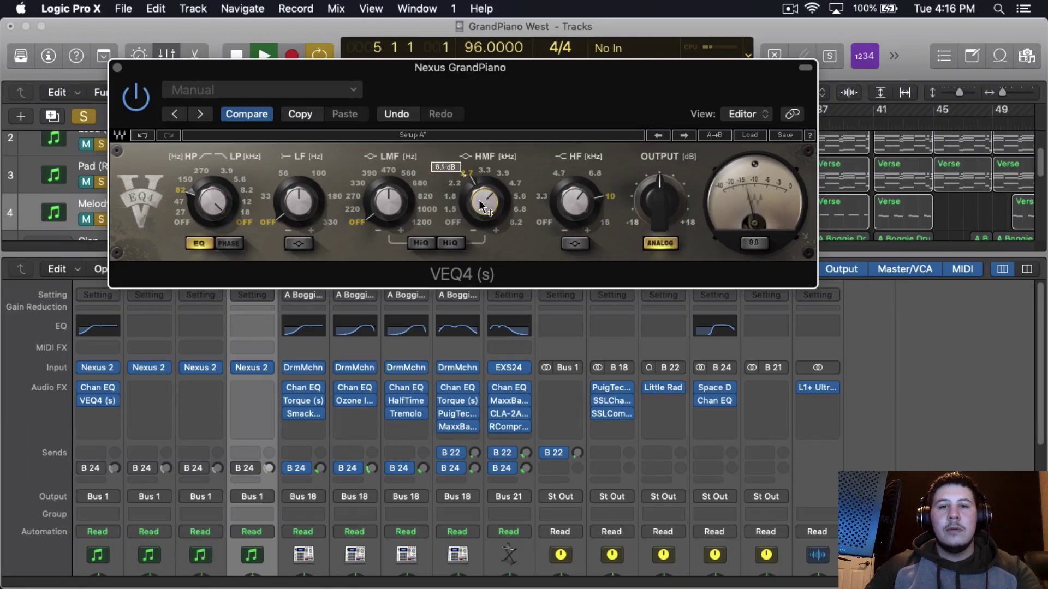
# Step: Compare the piano with the VEQ4 bypassed and re-enabled, reduce the HMF gain to about 5.7 dB, and close the plug-in
pyautogui.click(134, 98)
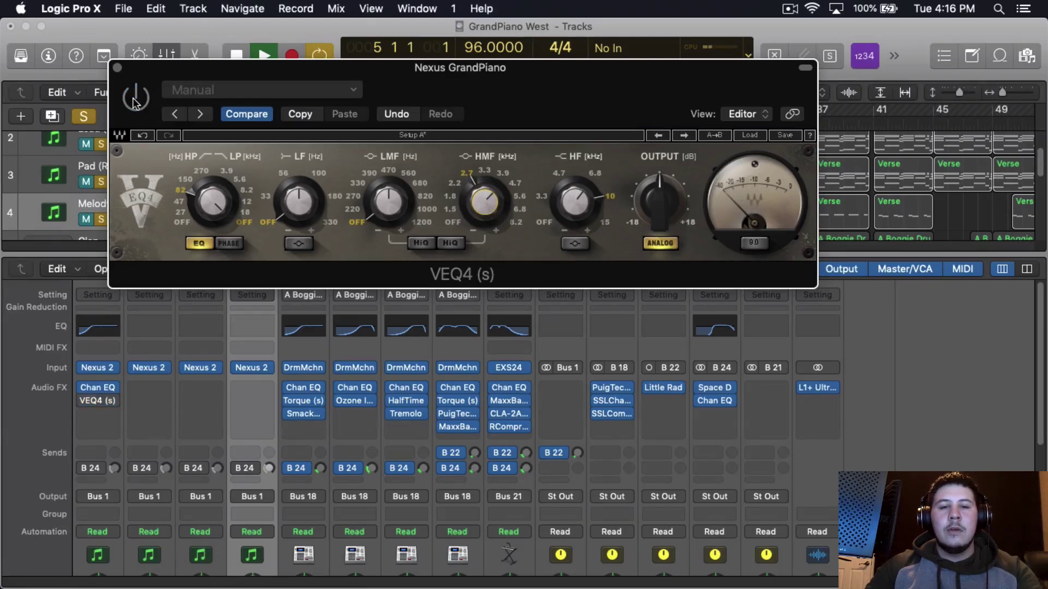
pyautogui.click(135, 99)
pyautogui.moveTo(485, 217); pyautogui.dragTo(483, 219)
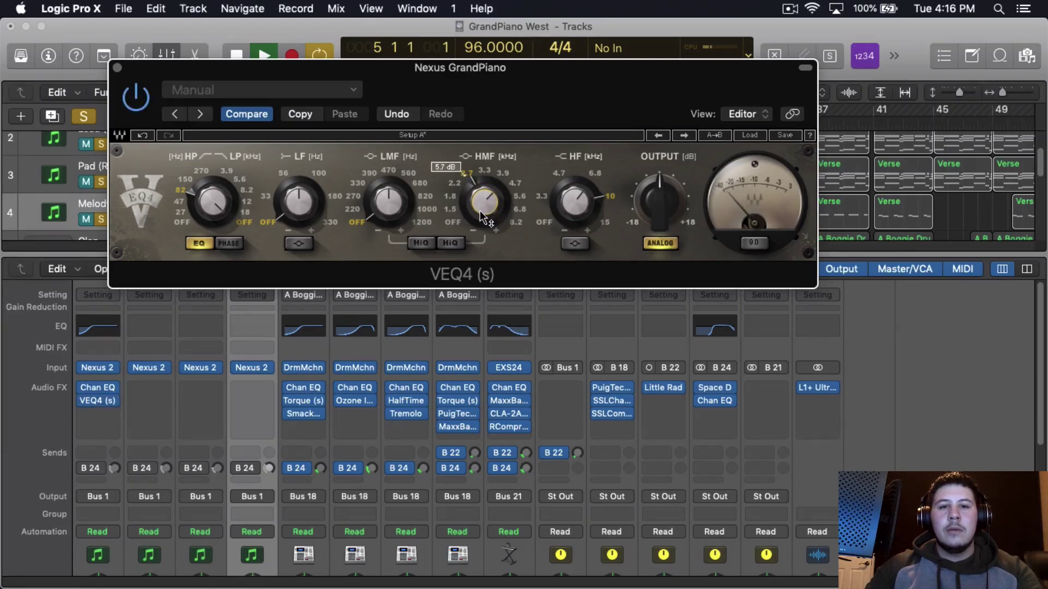
pyautogui.click(117, 68)
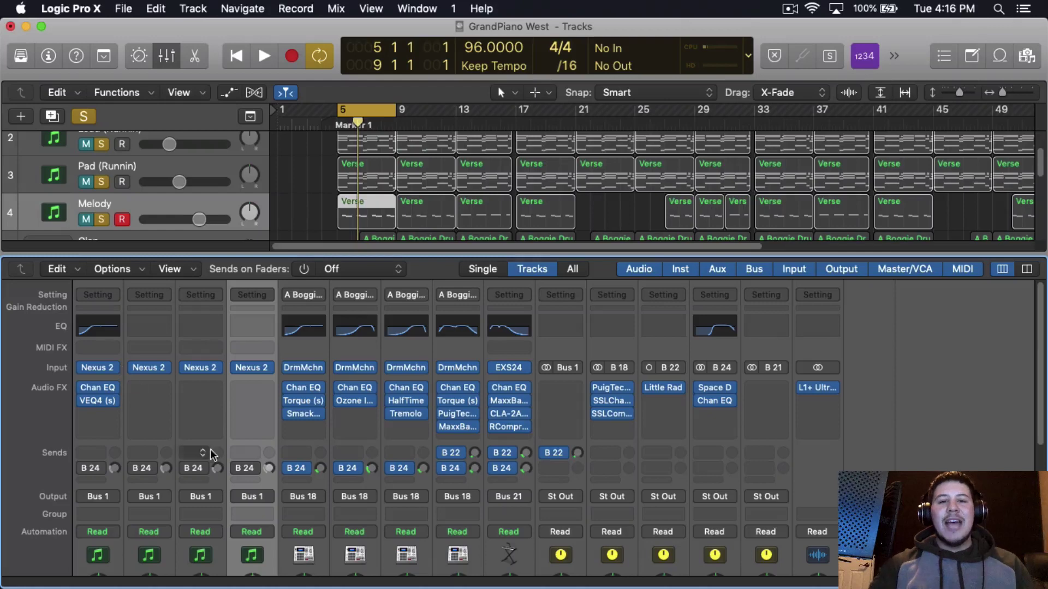
# Step: Insert the stereo Waves SSLChannel (s) plug-in in the third audio effect slot of the Nexus GrandPiano channel
pyautogui.scroll(3, 341, 206)
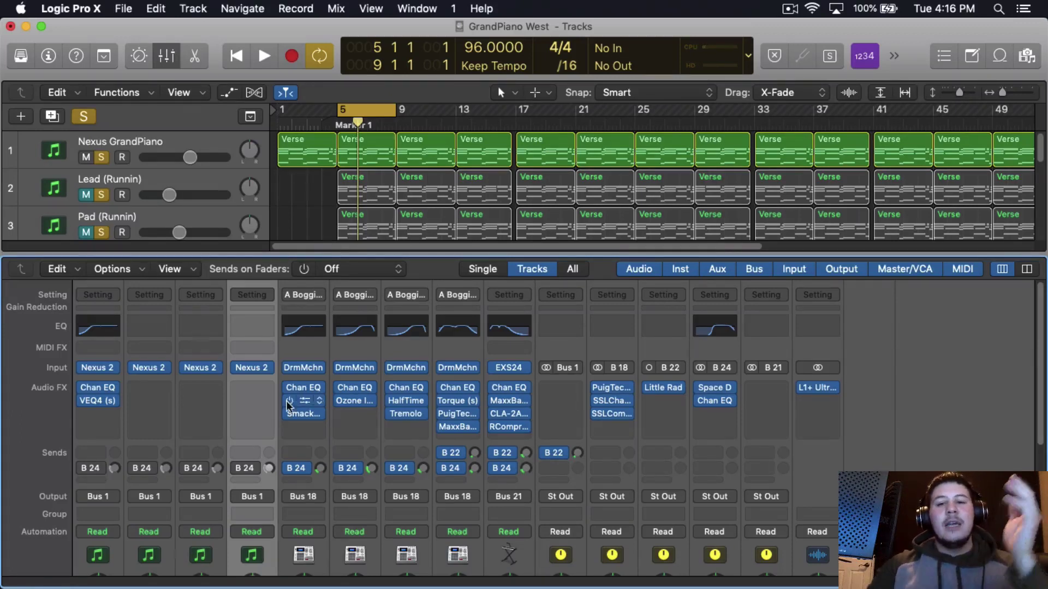
pyautogui.scroll(-3, 279, 418)
pyautogui.scroll(3, 219, 420)
pyautogui.click(82, 413)
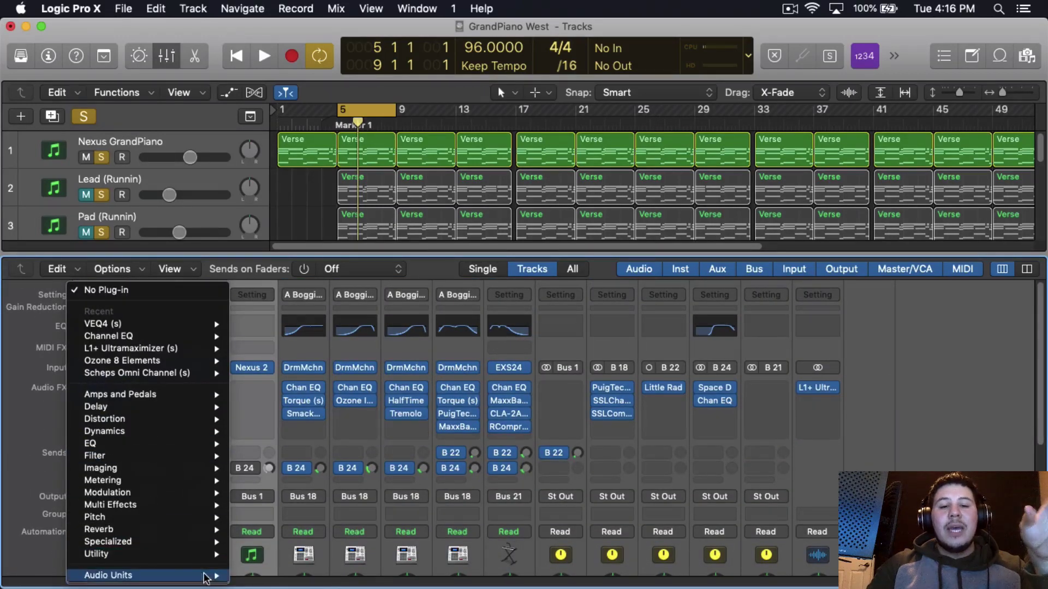
pyautogui.moveTo(209, 574)
pyautogui.moveTo(327, 568)
pyautogui.scroll(-15, 479, 475)
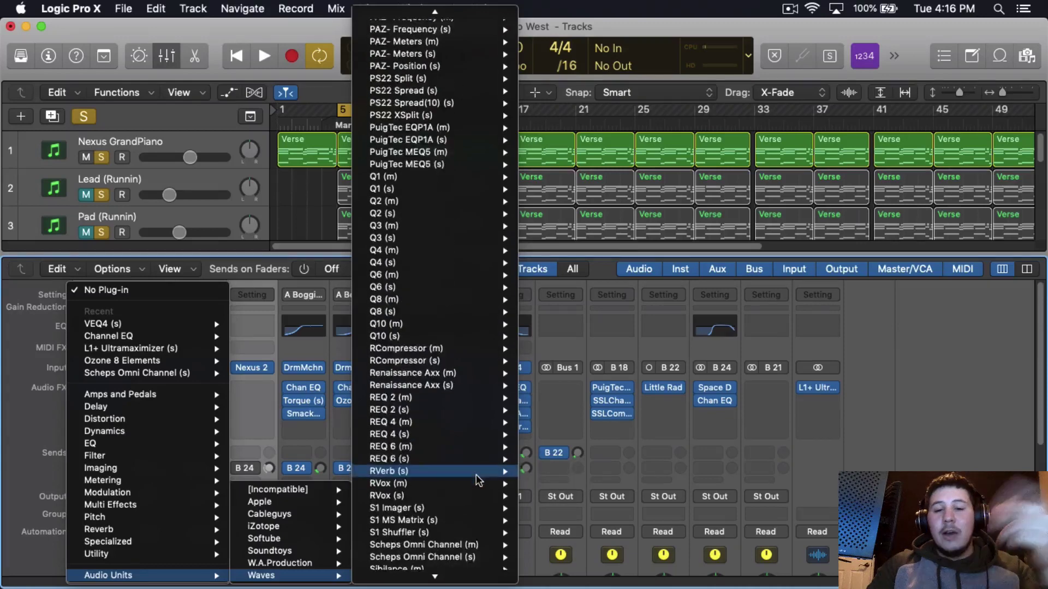
pyautogui.scroll(-5, 478, 480)
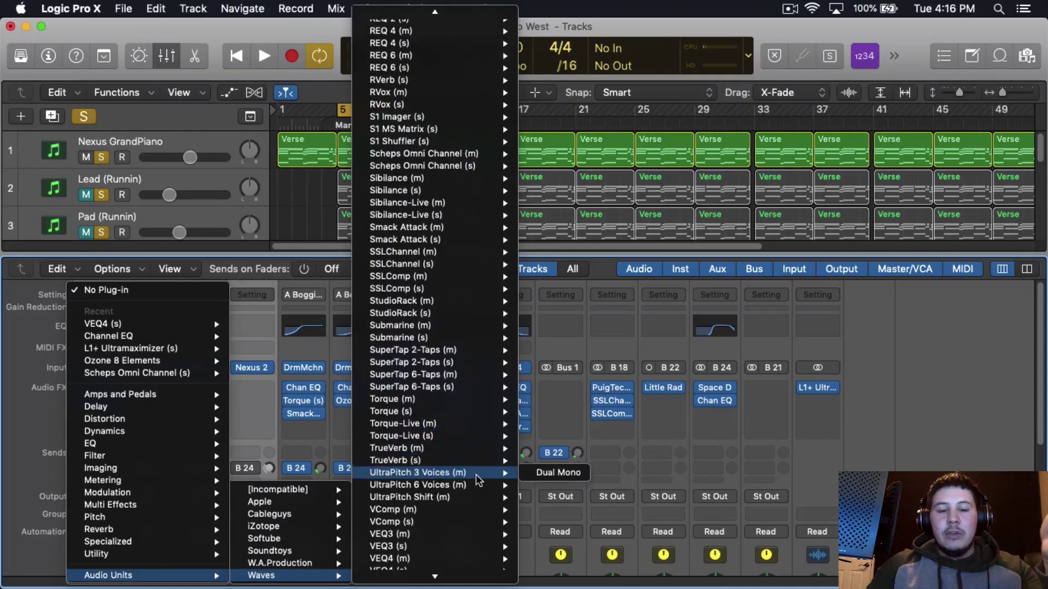
pyautogui.scroll(-3, 475, 475)
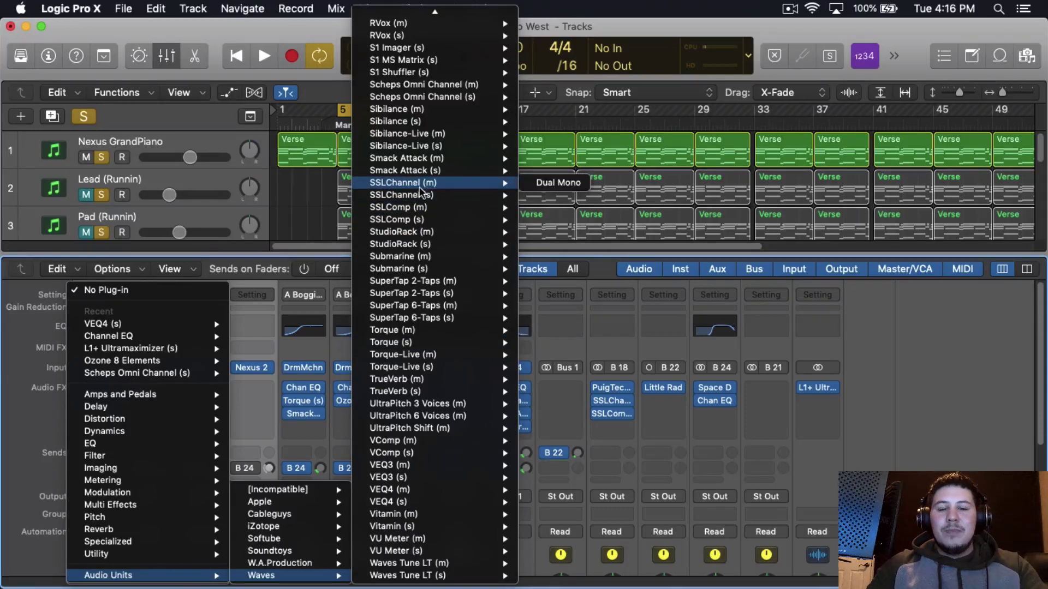
pyautogui.click(532, 196)
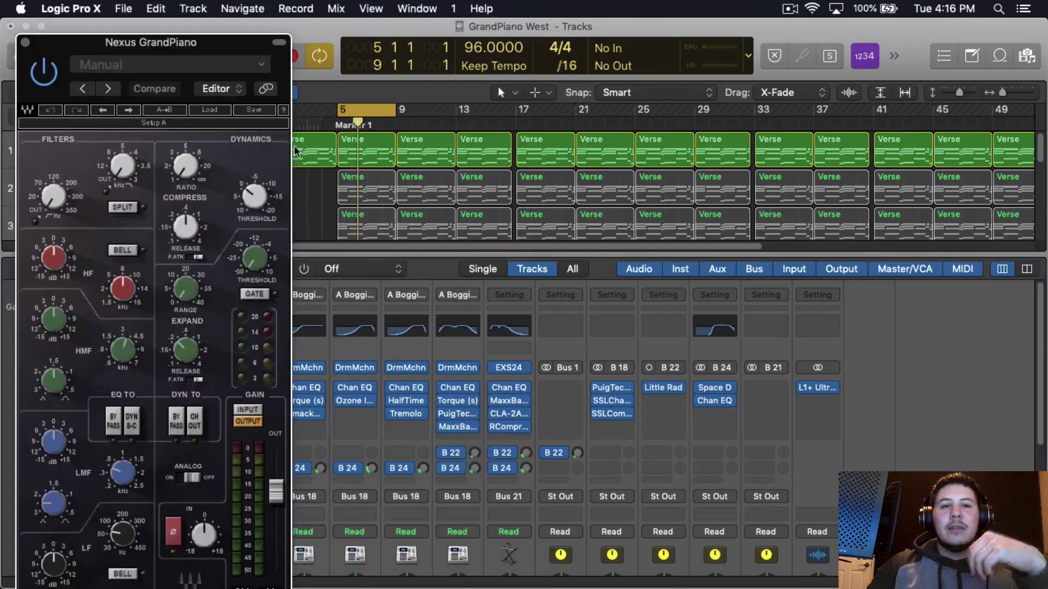
# Step: Set the SSLChannel's high-pass filter to about 137 Hz
pyautogui.moveTo(251, 46); pyautogui.dragTo(363, 32)
pyautogui.moveTo(174, 187); pyautogui.dragTo(175, 181)
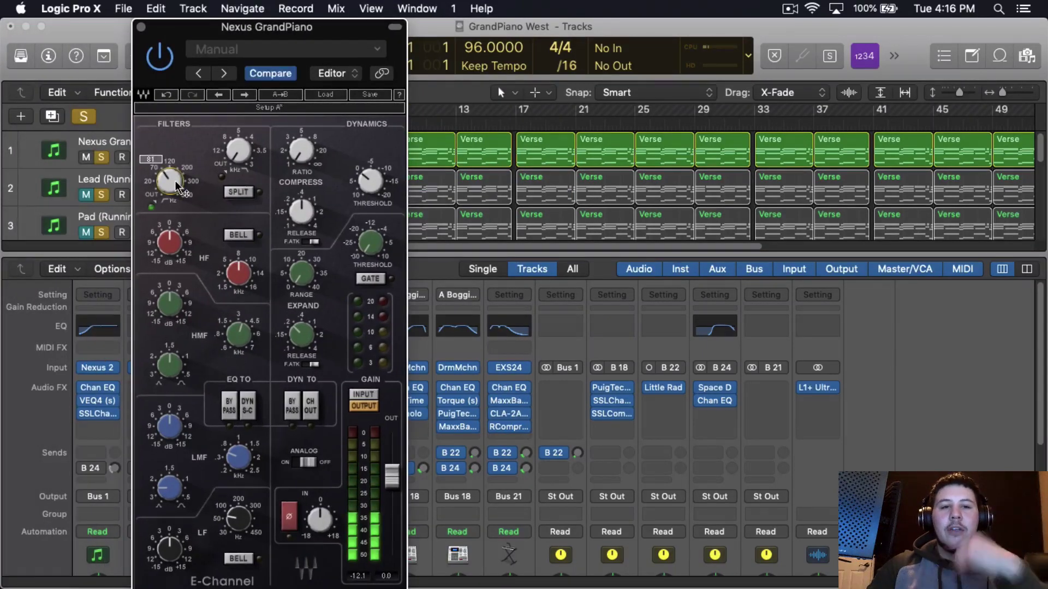
pyautogui.scroll(5, 176, 181)
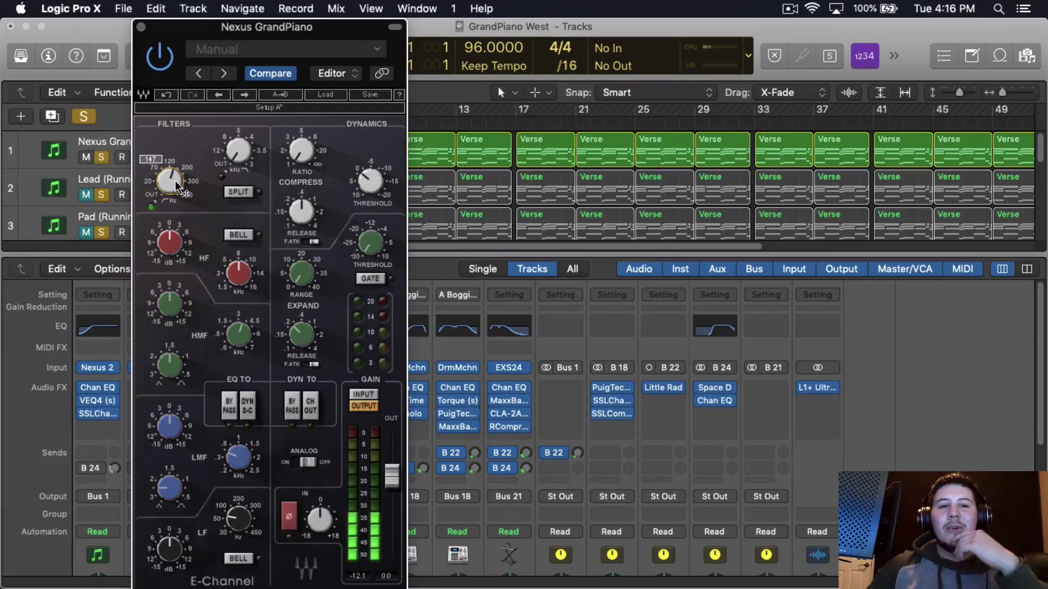
pyautogui.scroll(-2, 175, 181)
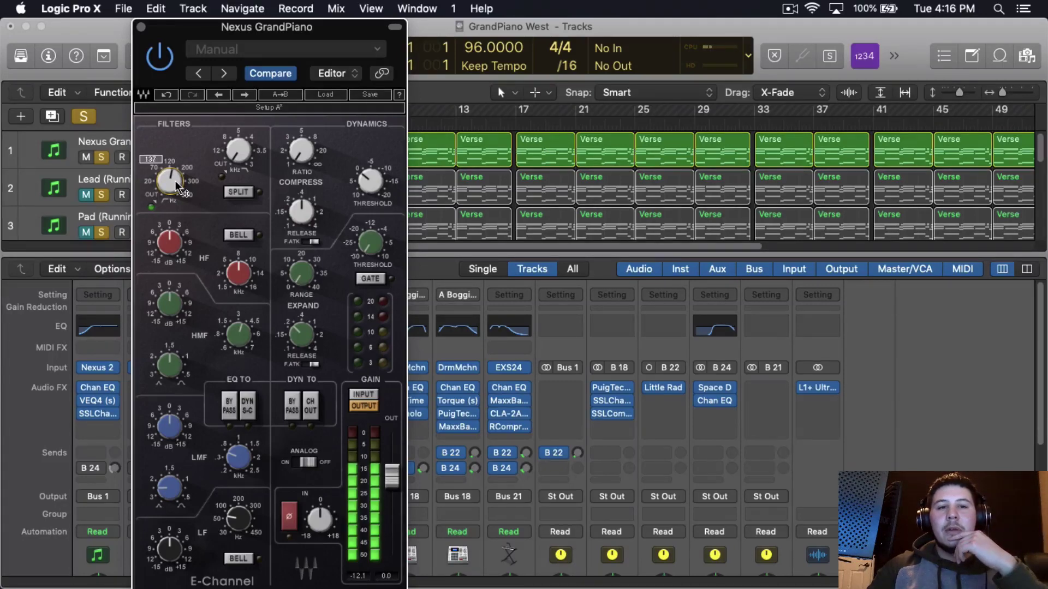
# Step: Shorten the SSLChannel compressor's release and set its ratio to 2.0
pyautogui.moveTo(307, 155)
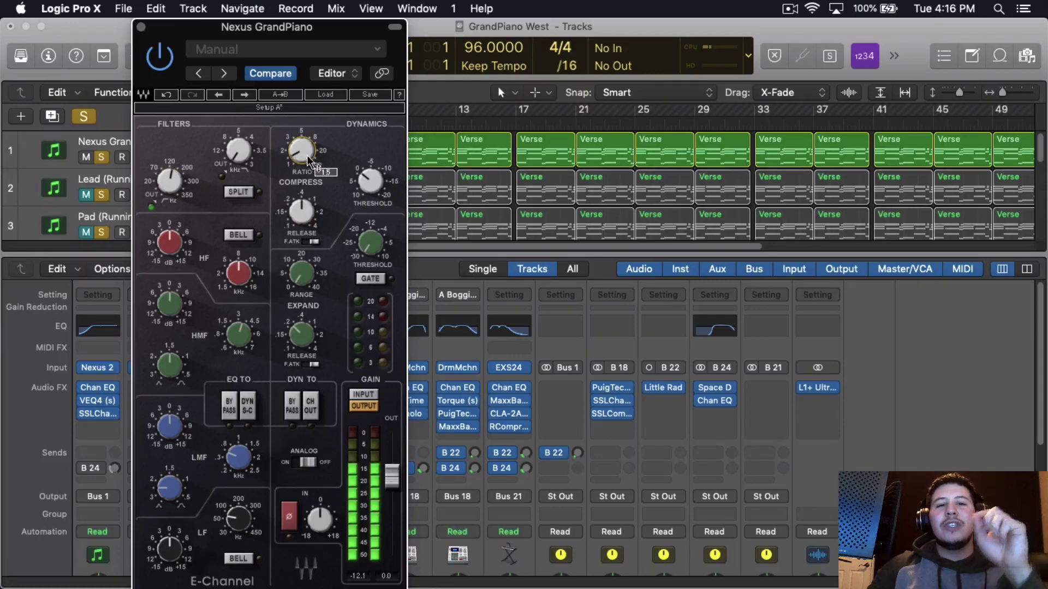
pyautogui.scroll(1, 307, 151)
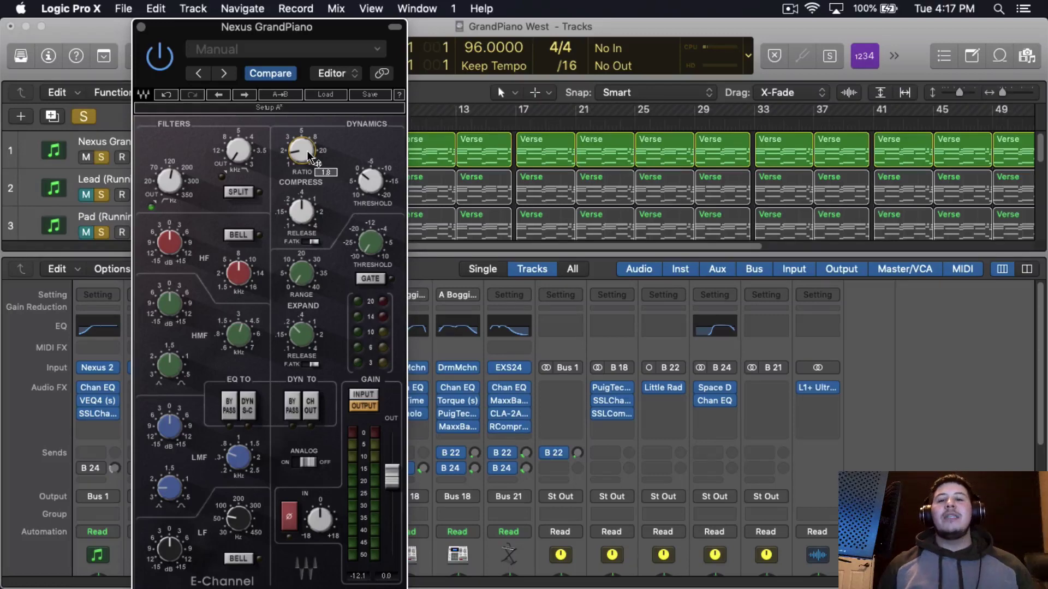
pyautogui.scroll(-1, 311, 221)
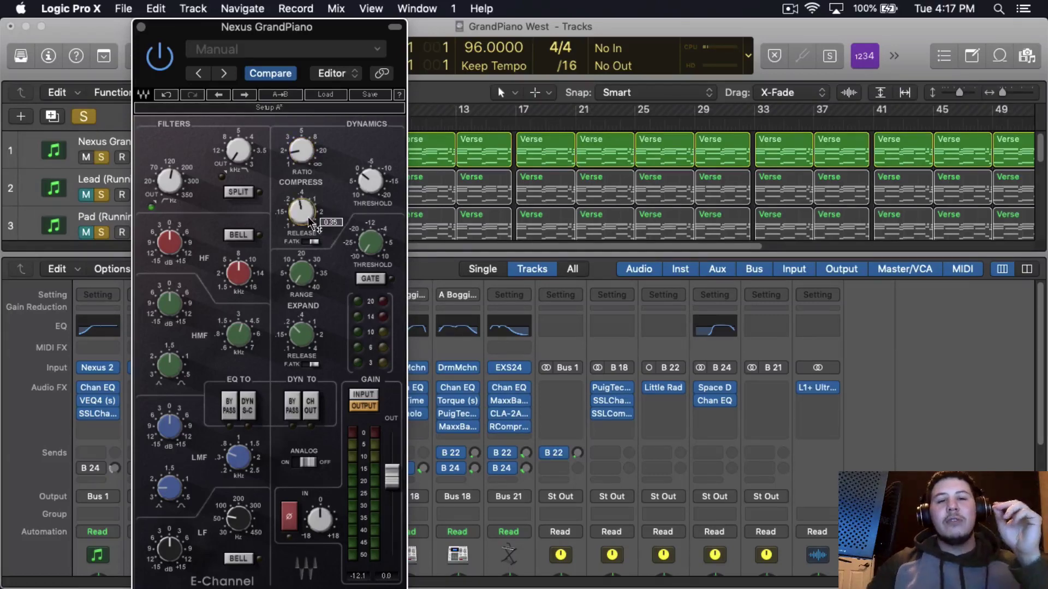
pyautogui.scroll(-1, 311, 220)
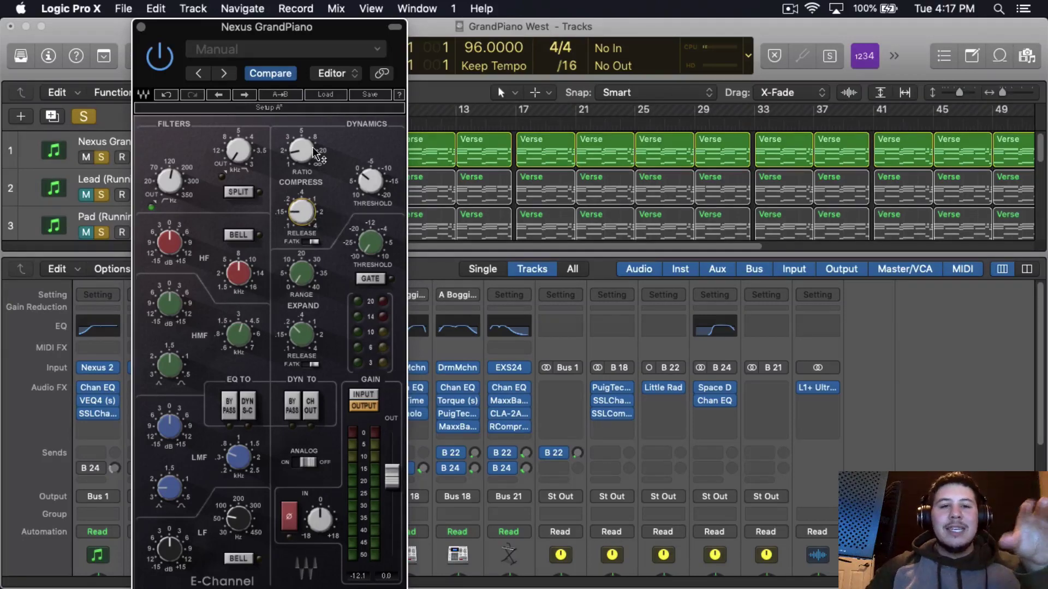
pyautogui.scroll(-1, 314, 155)
pyautogui.scroll(-2, 314, 155)
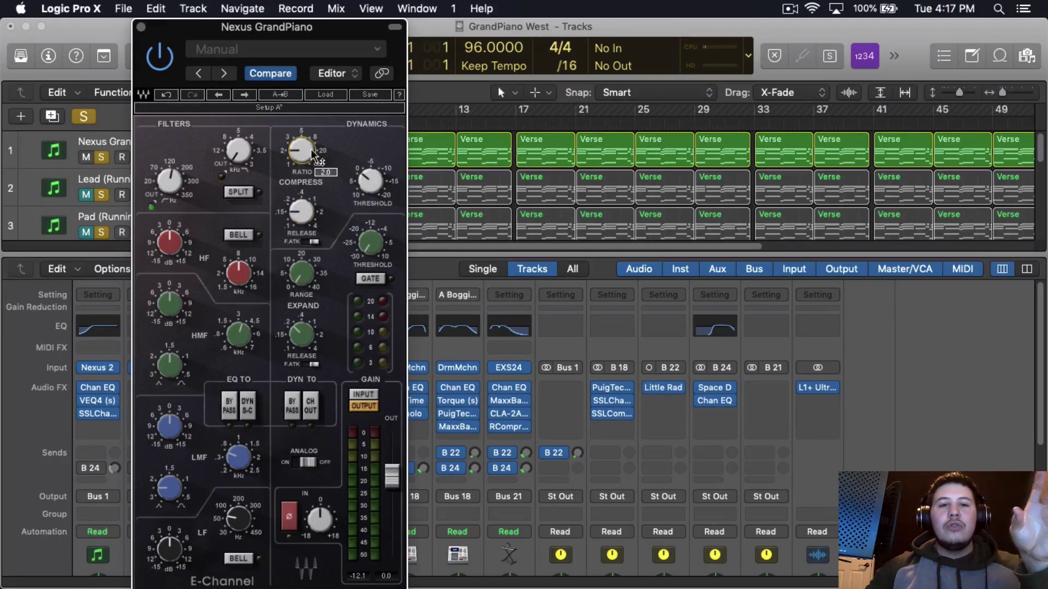
# Step: Lower the SSLChannel compressor's threshold to slightly past the -5 mark while listening to the piano
pyautogui.scroll(-1, 374, 188)
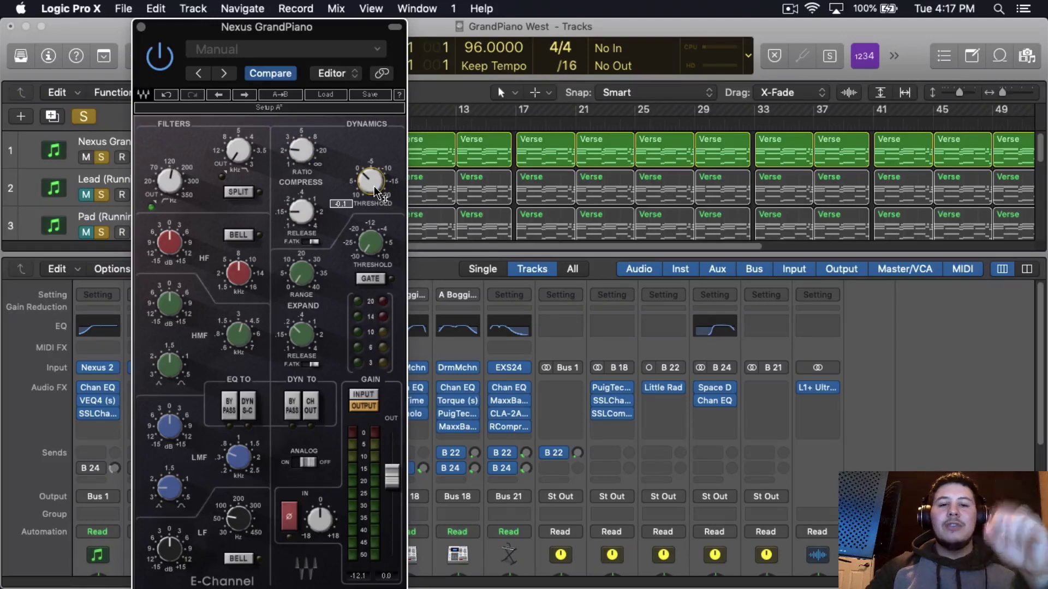
pyautogui.scroll(-5, 376, 192)
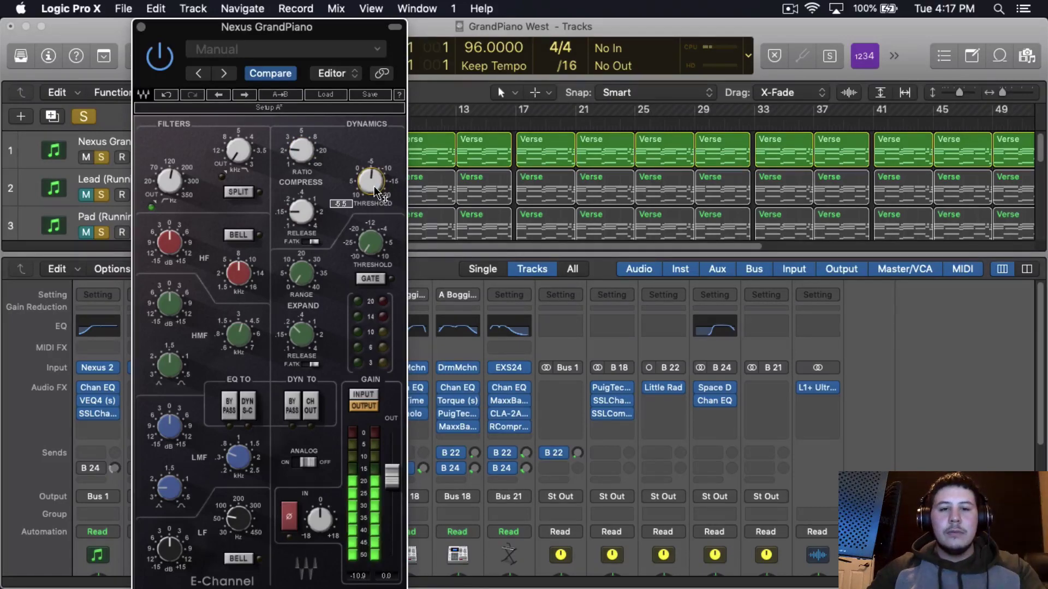
pyautogui.scroll(-1, 375, 192)
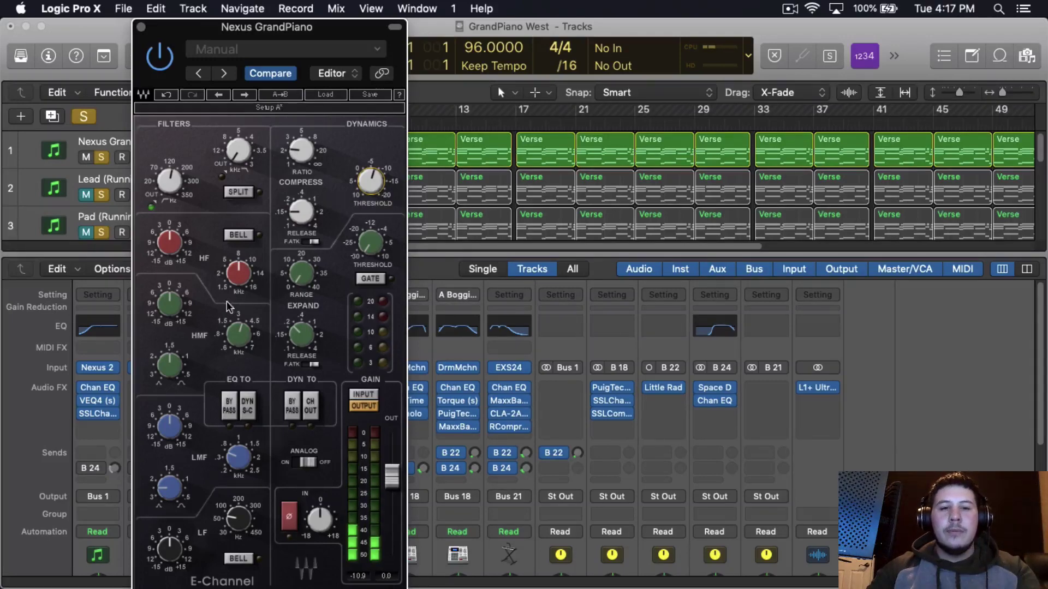
# Step: Boost the SSLChannel's HF band slightly around 9.64 kHz and its HMF band by 2.4 dB at 1.42 kHz
pyautogui.moveTo(240, 292)
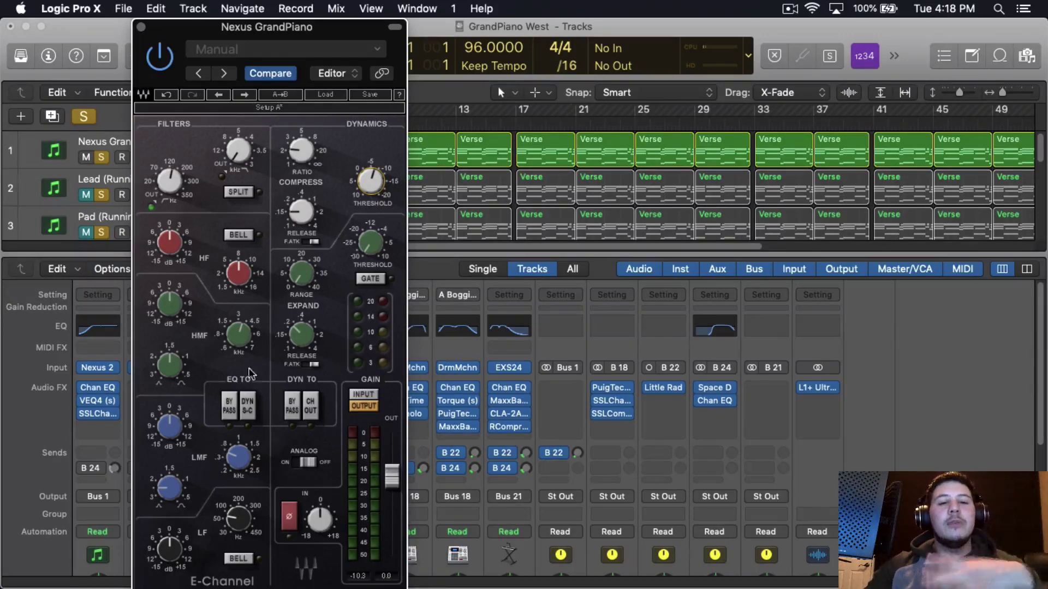
pyautogui.moveTo(238, 280); pyautogui.dragTo(238, 277)
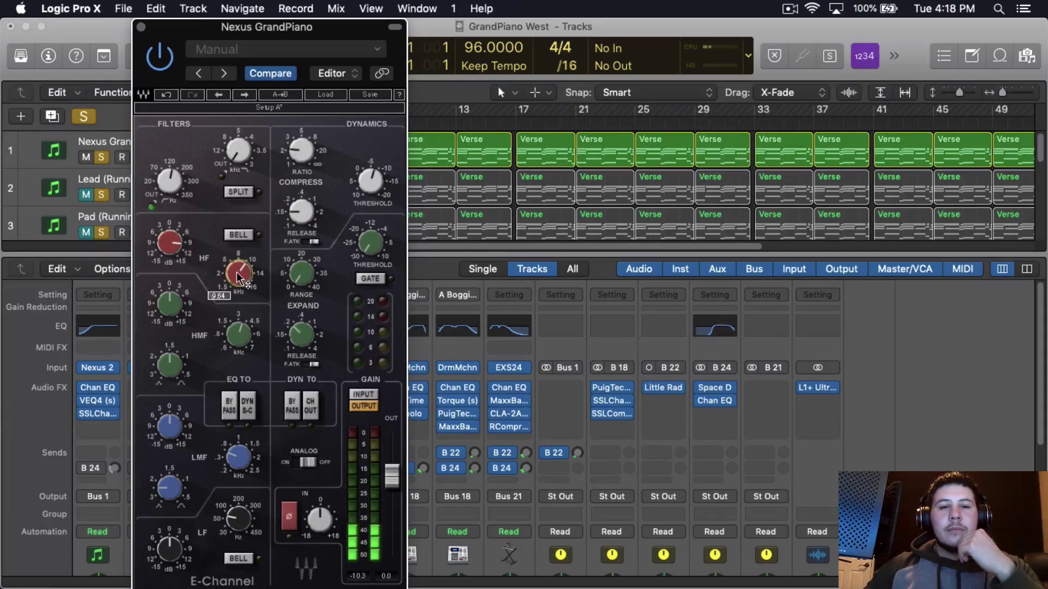
pyautogui.moveTo(165, 251)
pyautogui.scroll(-3, 165, 251)
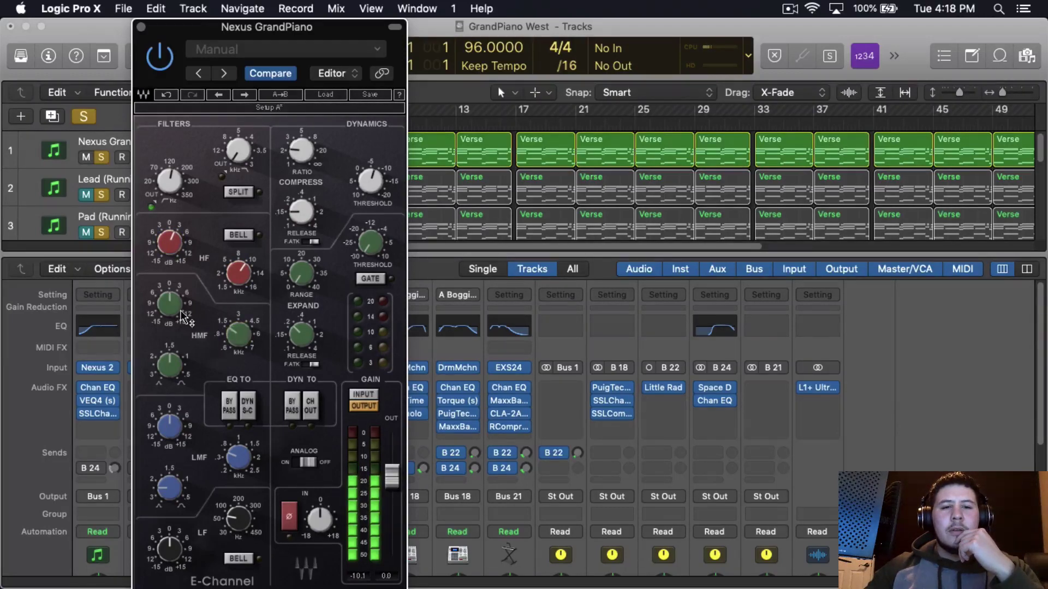
pyautogui.moveTo(240, 340)
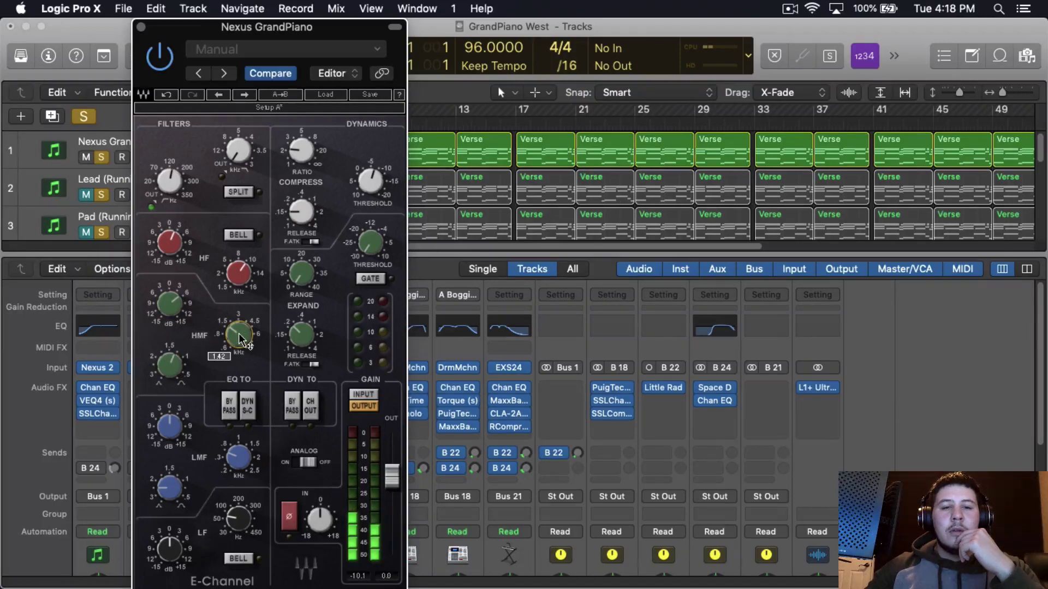
pyautogui.scroll(-3, 241, 340)
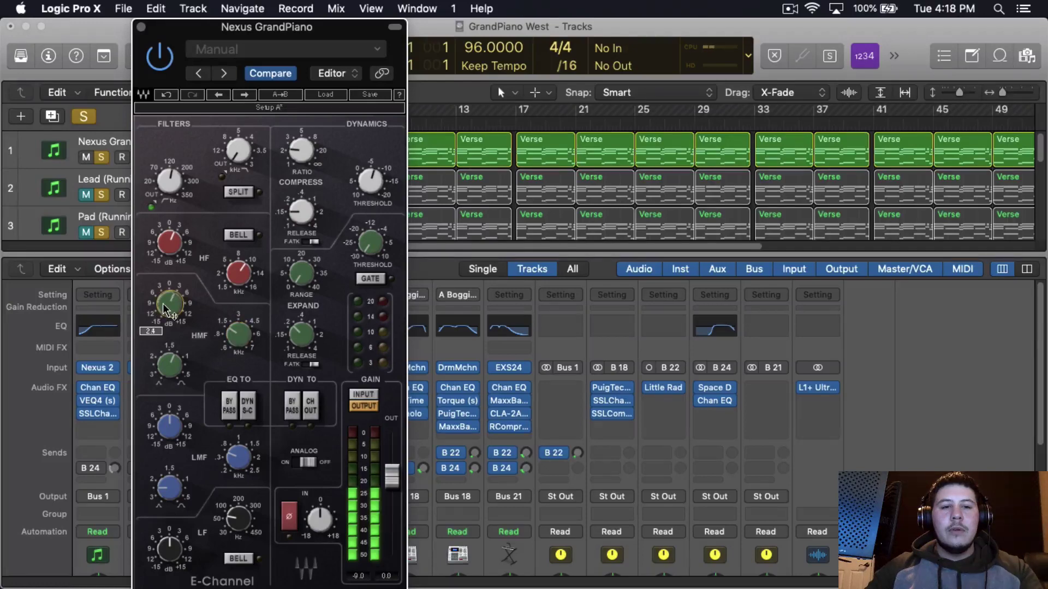
# Step: Compare the piano with the SSLChannel bypassed and active, and close the plug-in
pyautogui.click(161, 58)
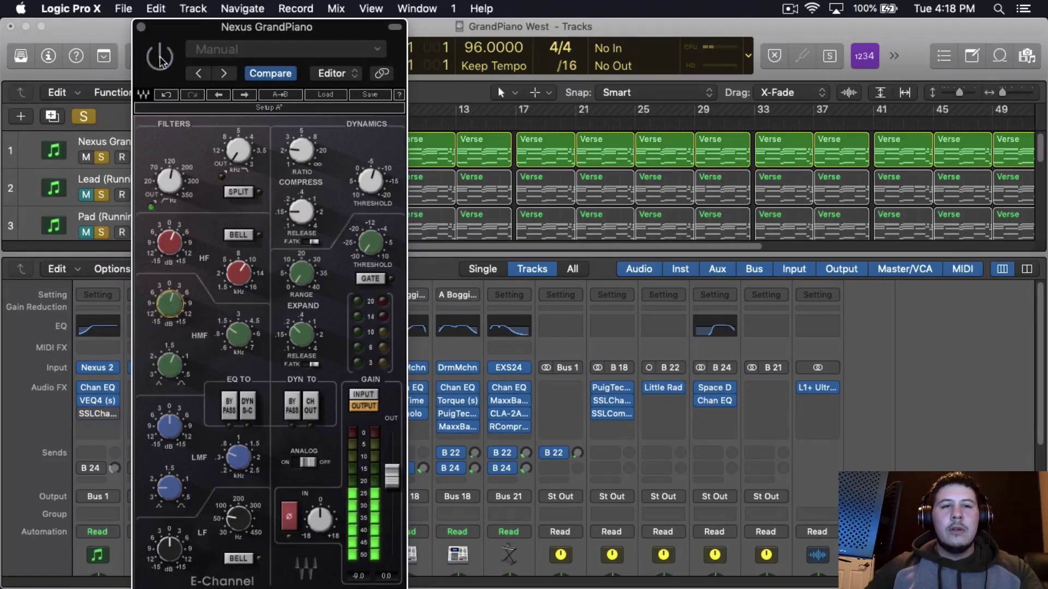
pyautogui.click(160, 58)
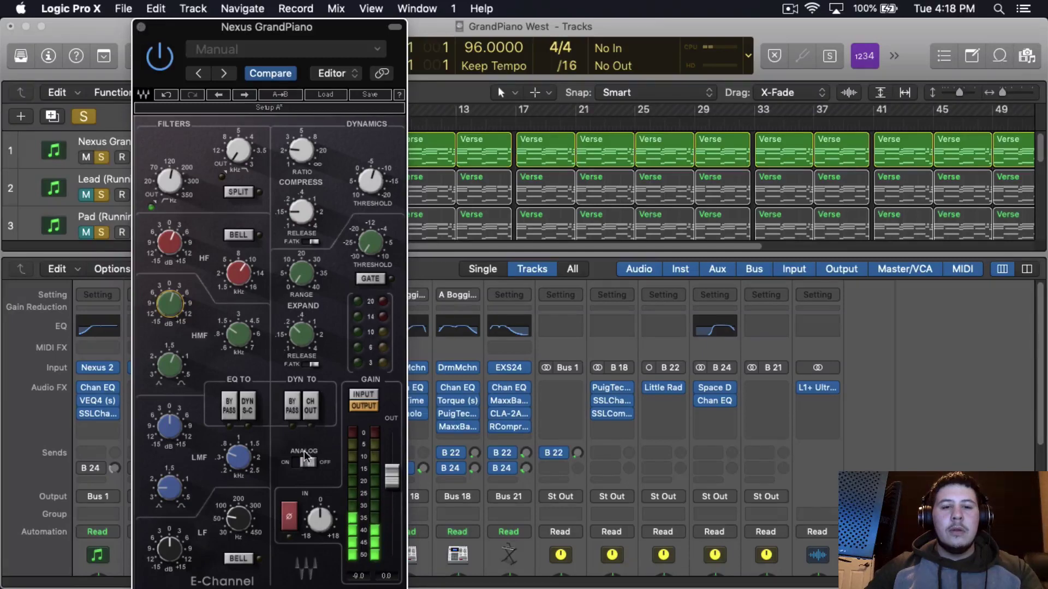
pyautogui.click(140, 29)
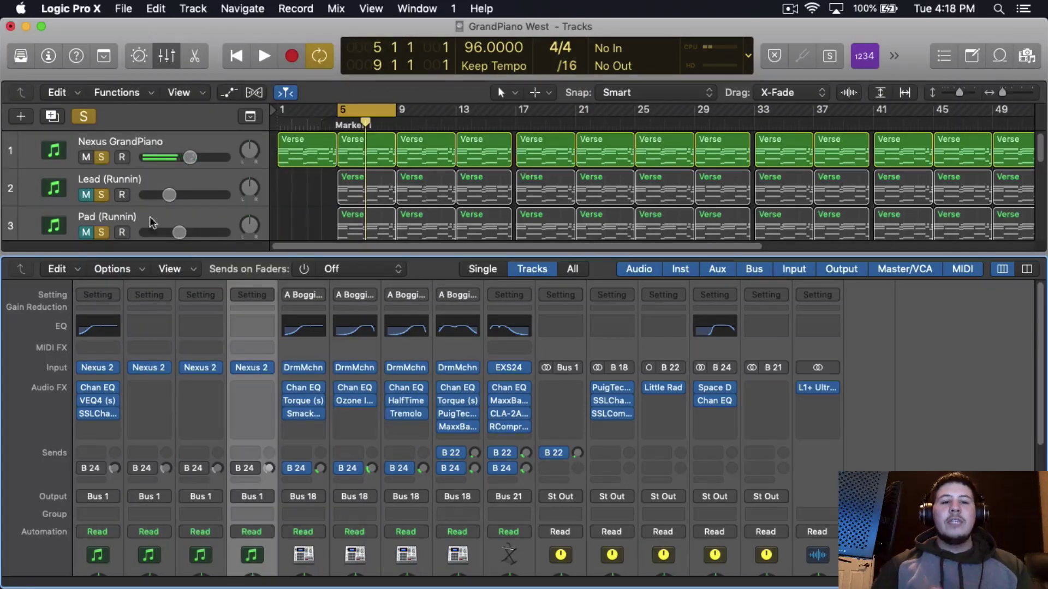
# Step: Unmute the Lead (Runnin) channel and play it together with the piano
pyautogui.scroll(-5, 129, 405)
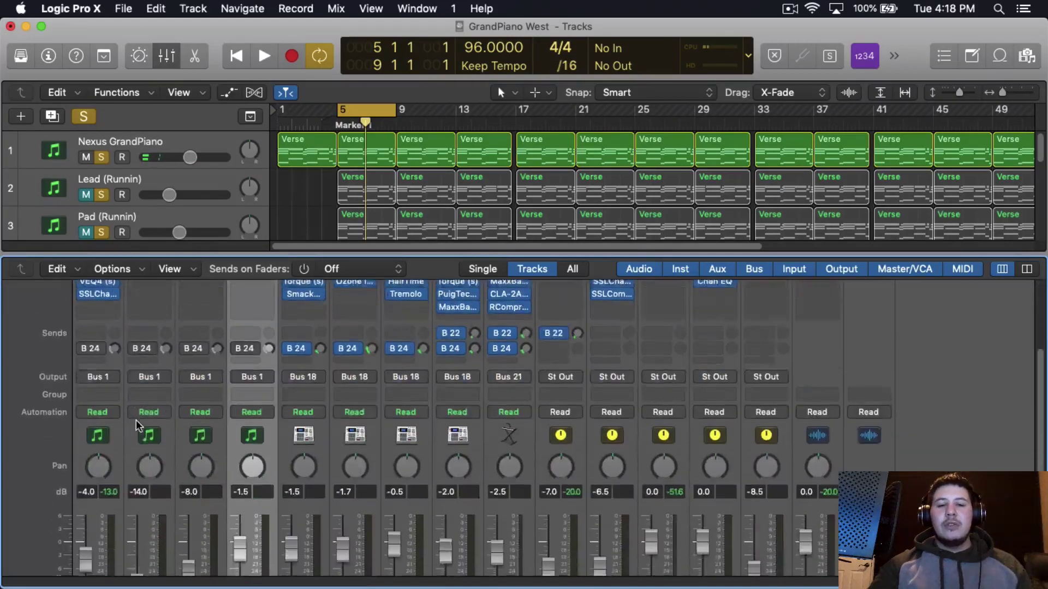
pyautogui.click(138, 534)
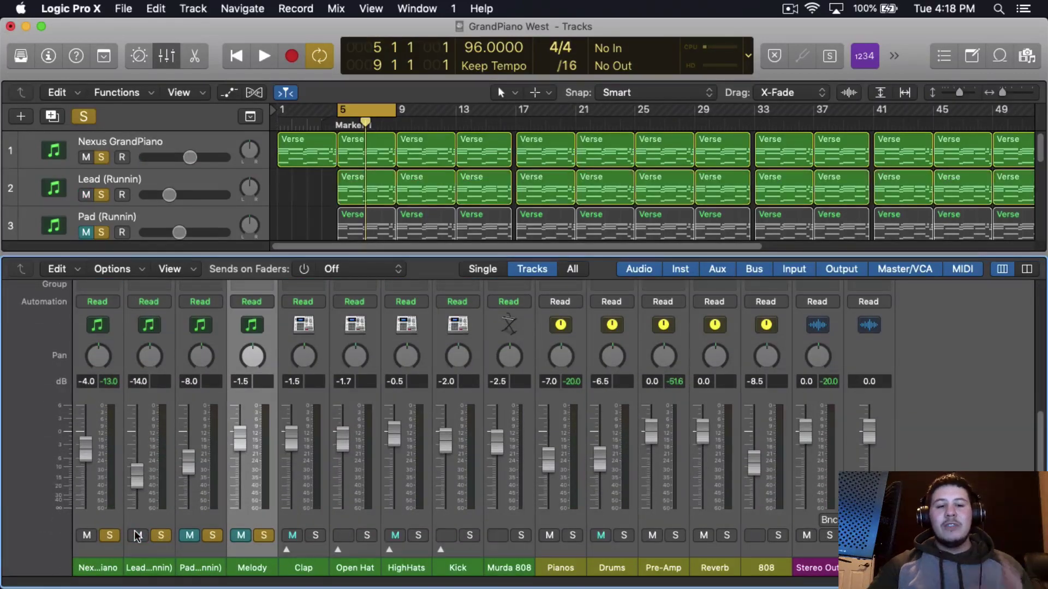
pyautogui.scroll(1, 137, 525)
pyautogui.scroll(8, 136, 528)
pyautogui.scroll(-5, 146, 491)
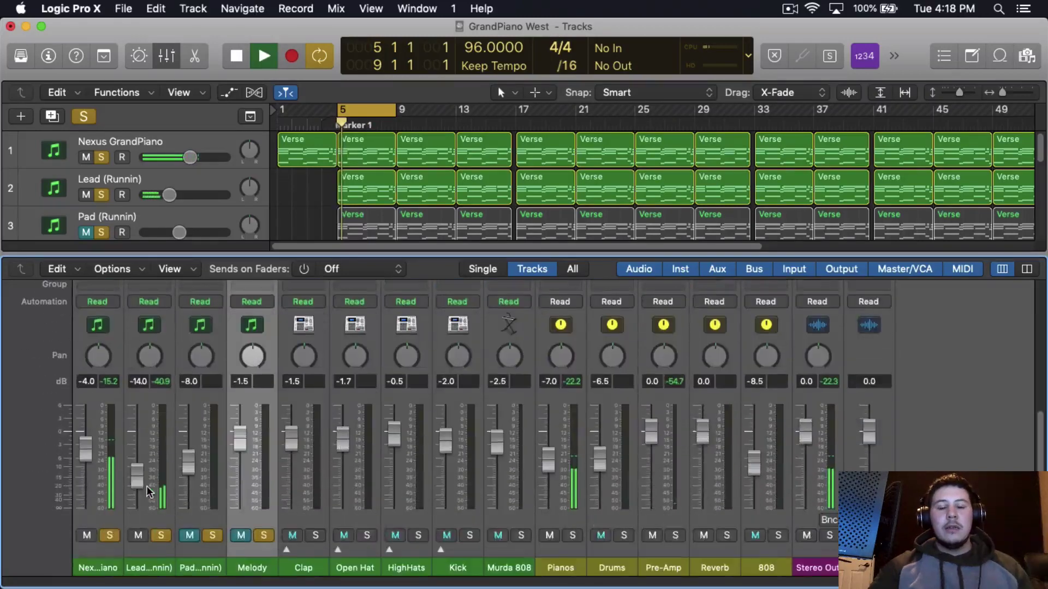
# Step: Insert a stereo Channel EQ in the first audio effect slot of the Lead (Runnin) channel
pyautogui.scroll(3, 136, 480)
pyautogui.scroll(4, 135, 473)
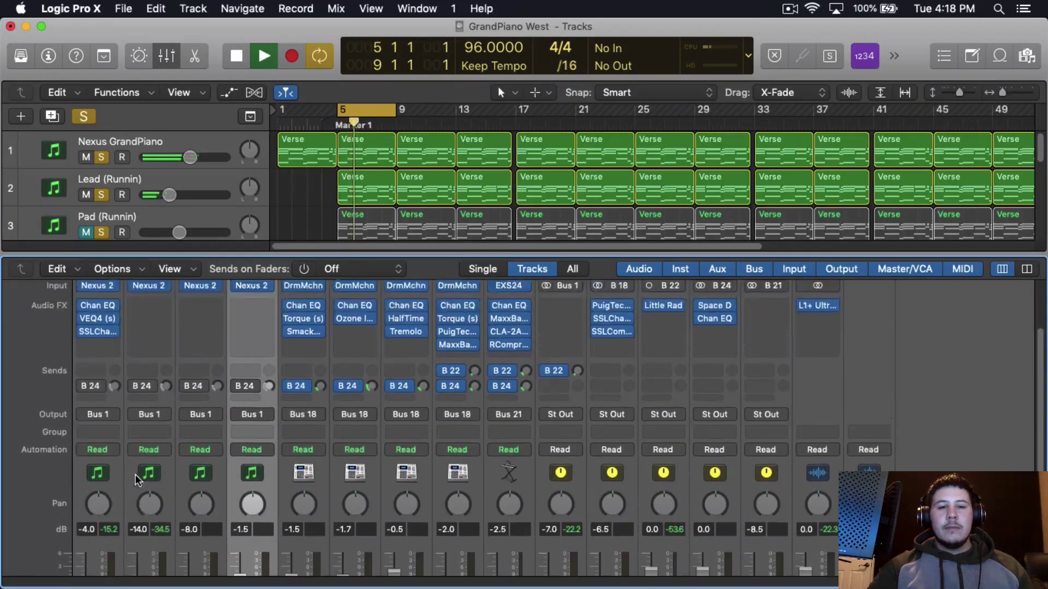
pyautogui.click(135, 392)
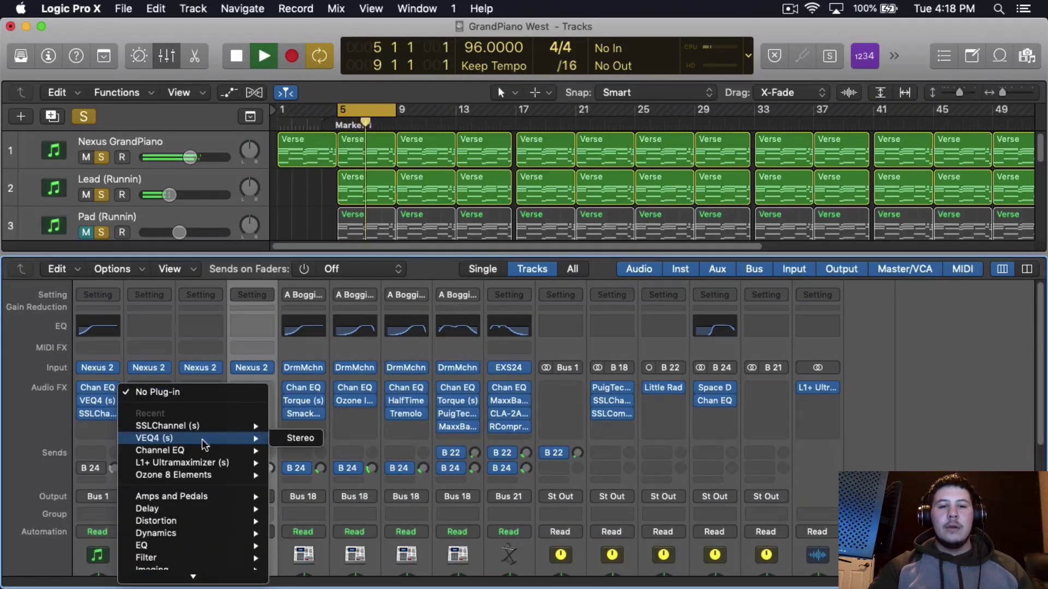
pyautogui.click(321, 458)
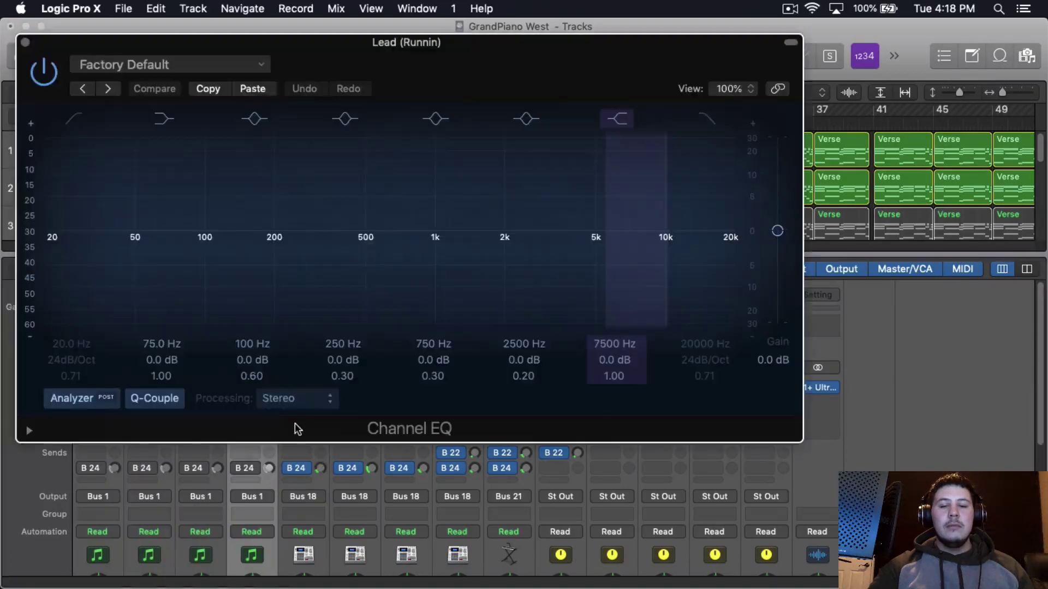
# Step: Enable the Lead EQ's low-cut filter at 445 Hz with a 12 dB/Oct slope and boost the sixth band 8 dB at 1160 Hz
pyautogui.moveTo(33, 271); pyautogui.dragTo(35, 199)
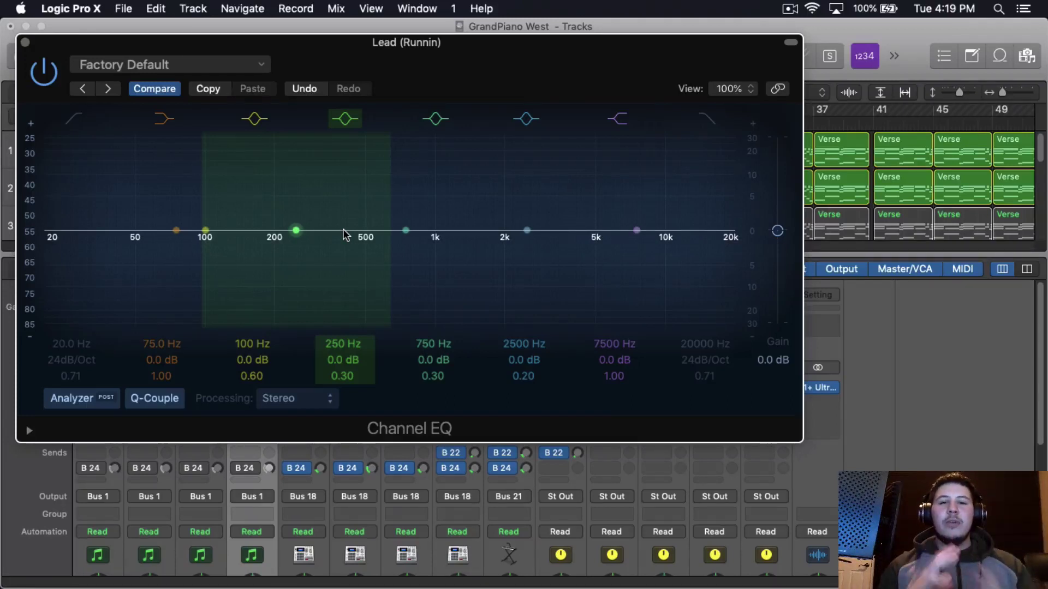
pyautogui.click(74, 118)
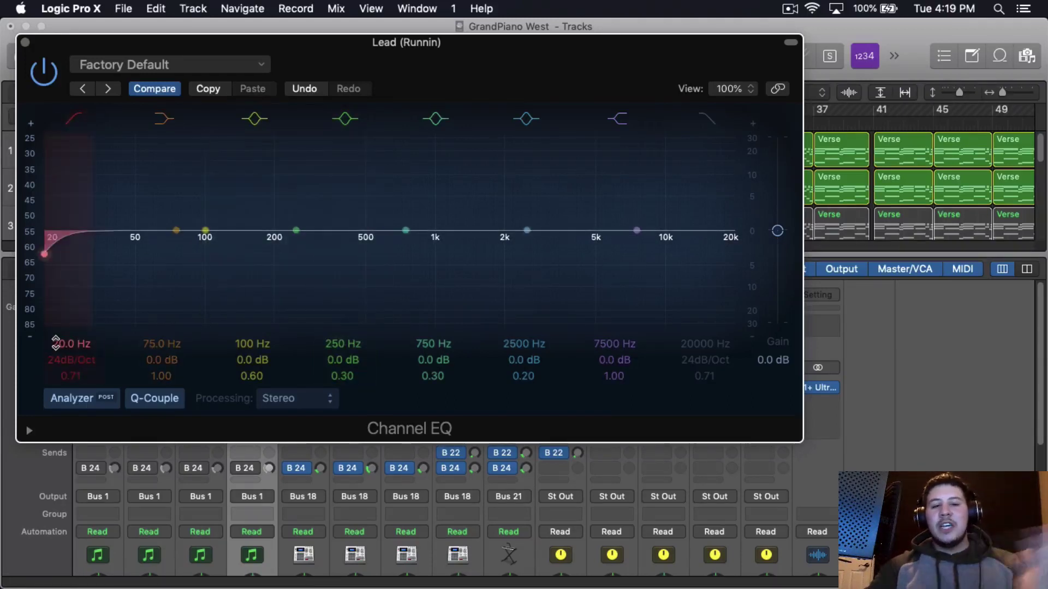
pyautogui.moveTo(56, 343); pyautogui.dragTo(71, 357)
pyautogui.moveTo(494, 316); pyautogui.dragTo(448, 182)
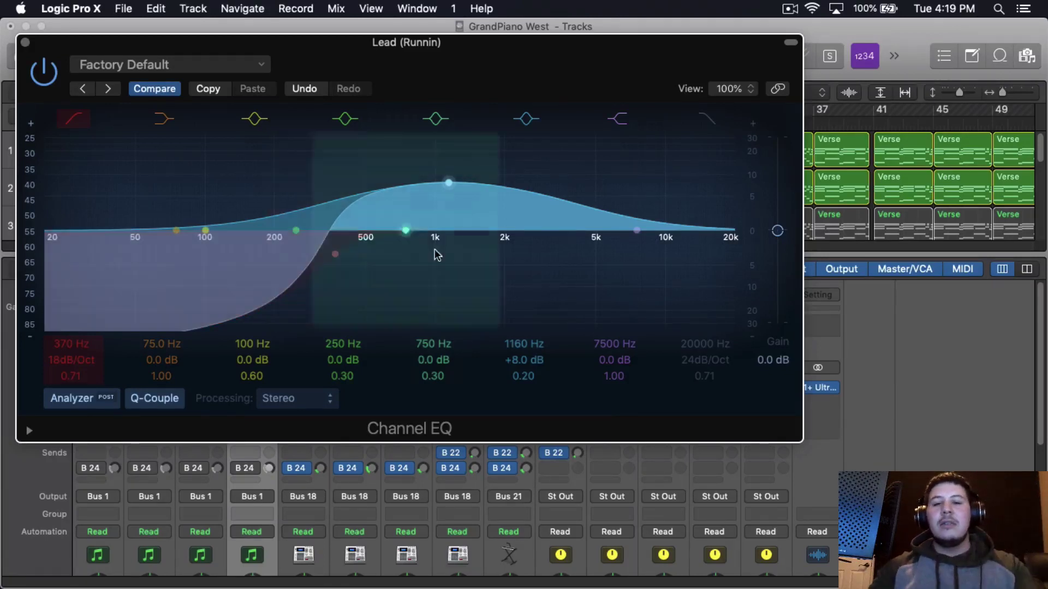
pyautogui.moveTo(70, 365); pyautogui.dragTo(71, 335)
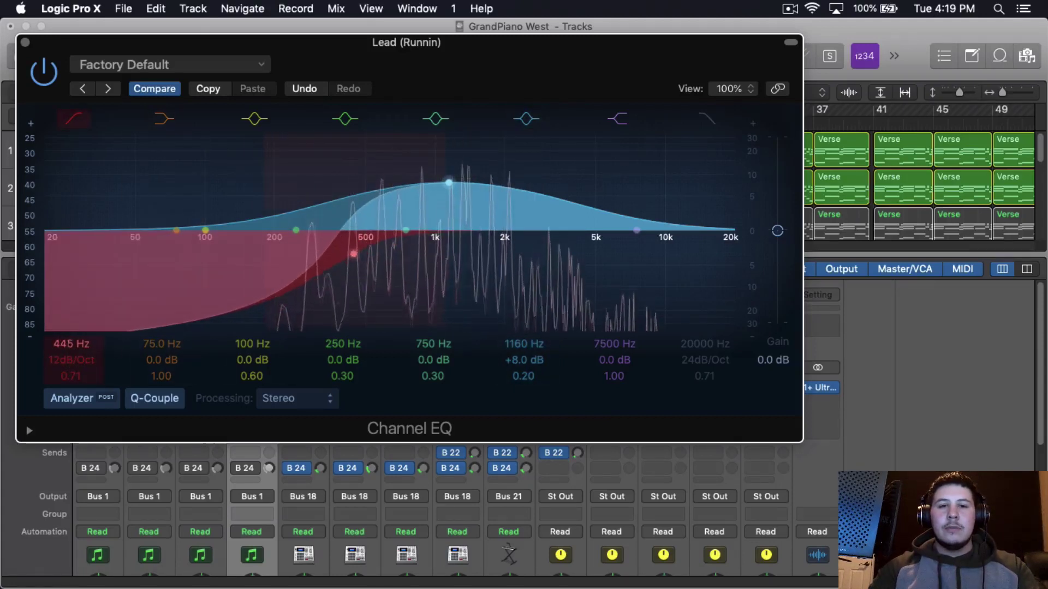
# Step: Return the Lead EQ's sixth band to 0 dB and add a high-cut filter at 7200 Hz with a 6 dB/Oct slope
pyautogui.moveTo(525, 360); pyautogui.dragTo(525, 338)
pyautogui.moveTo(704, 344); pyautogui.dragTo(704, 371)
pyautogui.moveTo(705, 360); pyautogui.dragTo(581, 371)
pyautogui.moveTo(461, 193); pyautogui.dragTo(462, 231)
pyautogui.moveTo(598, 254)
pyautogui.mouseDown()
pyautogui.moveTo(634, 254)
pyautogui.moveTo(459, 254)
pyautogui.moveTo(617, 254)
pyautogui.mouseUp()
pyautogui.moveTo(705, 360); pyautogui.dragTo(705, 368)
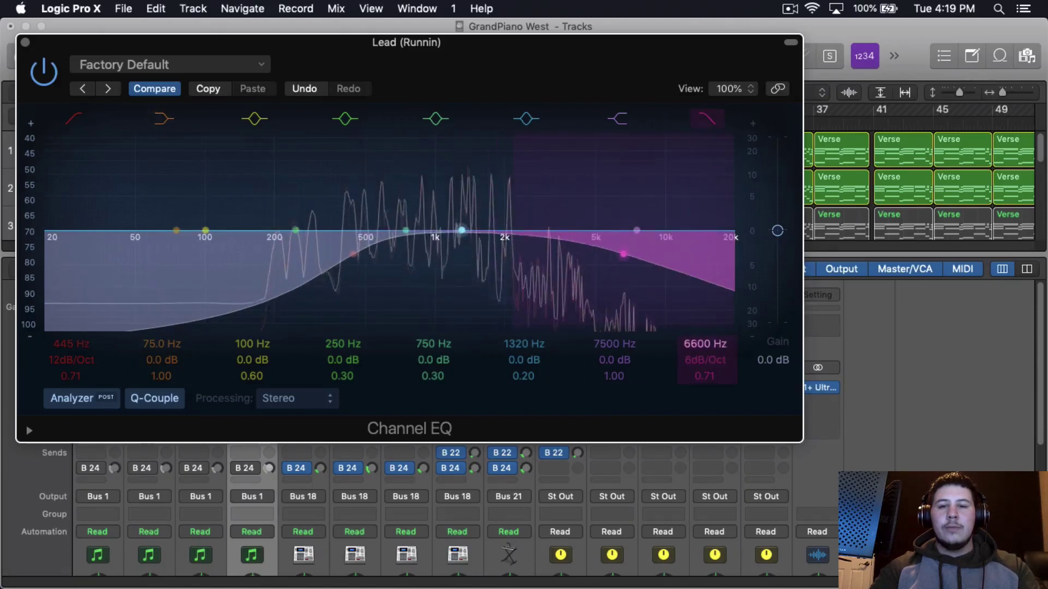
pyautogui.moveTo(623, 254); pyautogui.dragTo(631, 254)
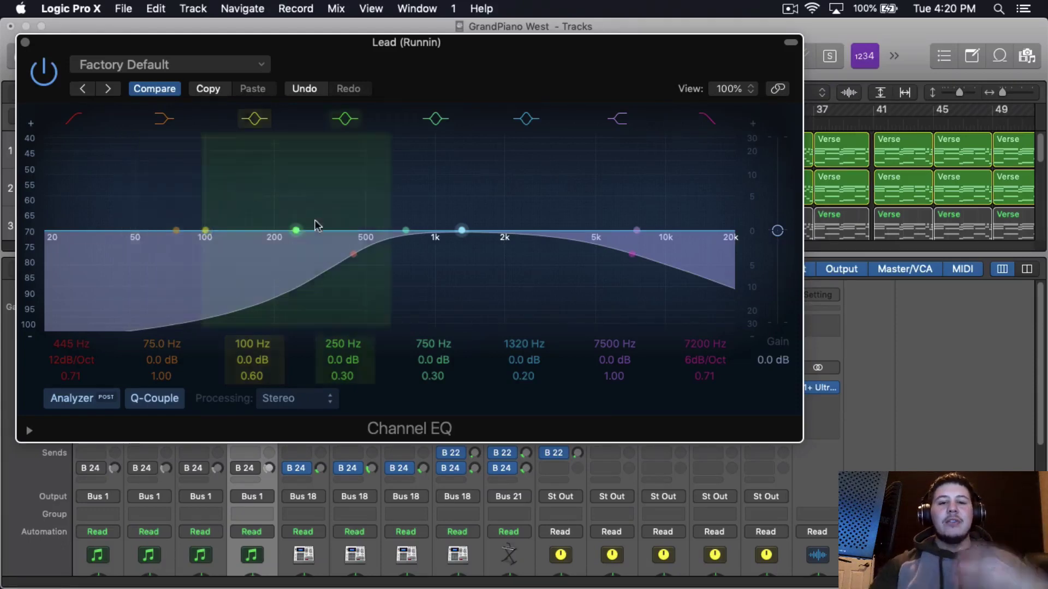
pyautogui.click(26, 42)
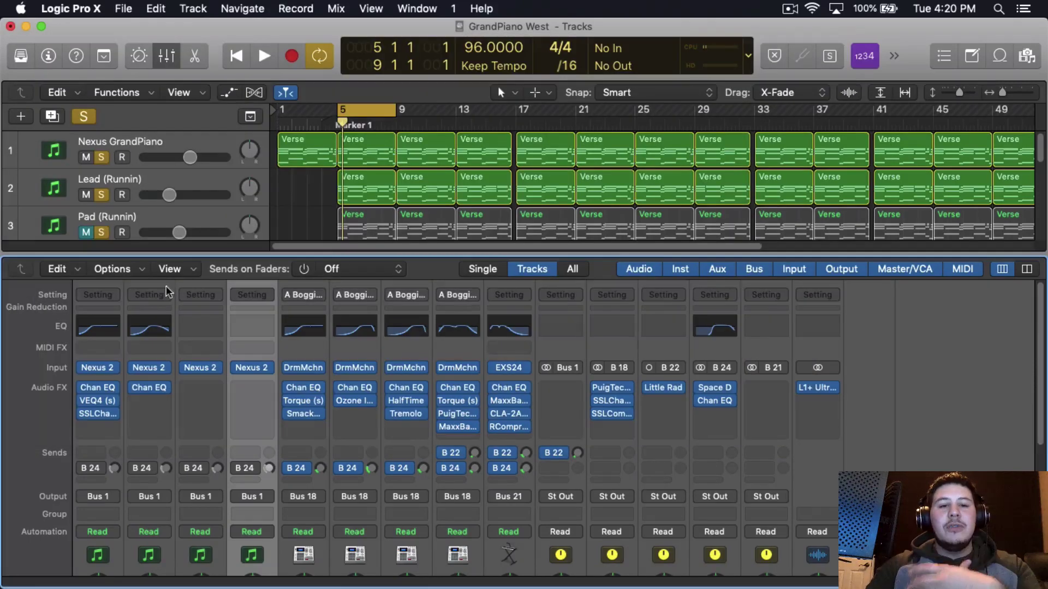
# Step: Insert a Vintage Graphic EQ in the second audio effect slot of the Lead (Runnin) channel
pyautogui.scroll(-1, 166, 286)
pyautogui.click(129, 386)
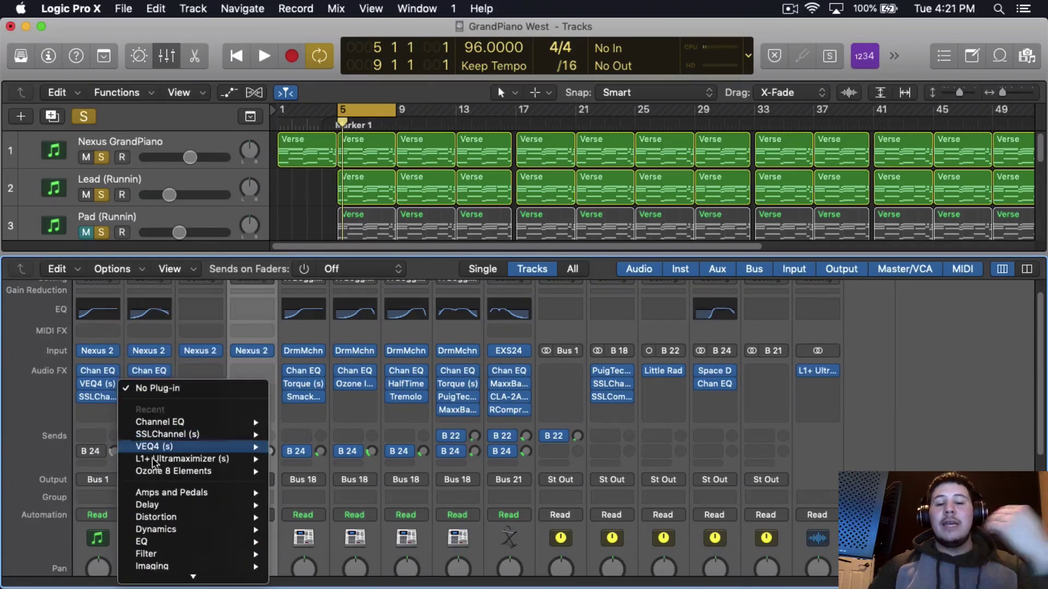
pyautogui.moveTo(218, 541)
pyautogui.moveTo(344, 575)
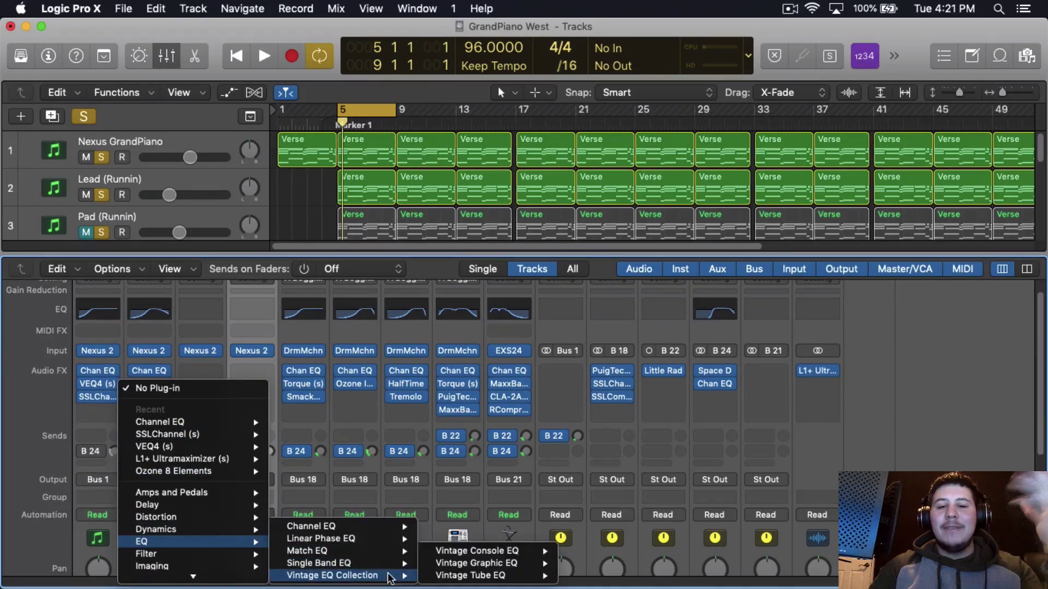
pyautogui.moveTo(439, 563)
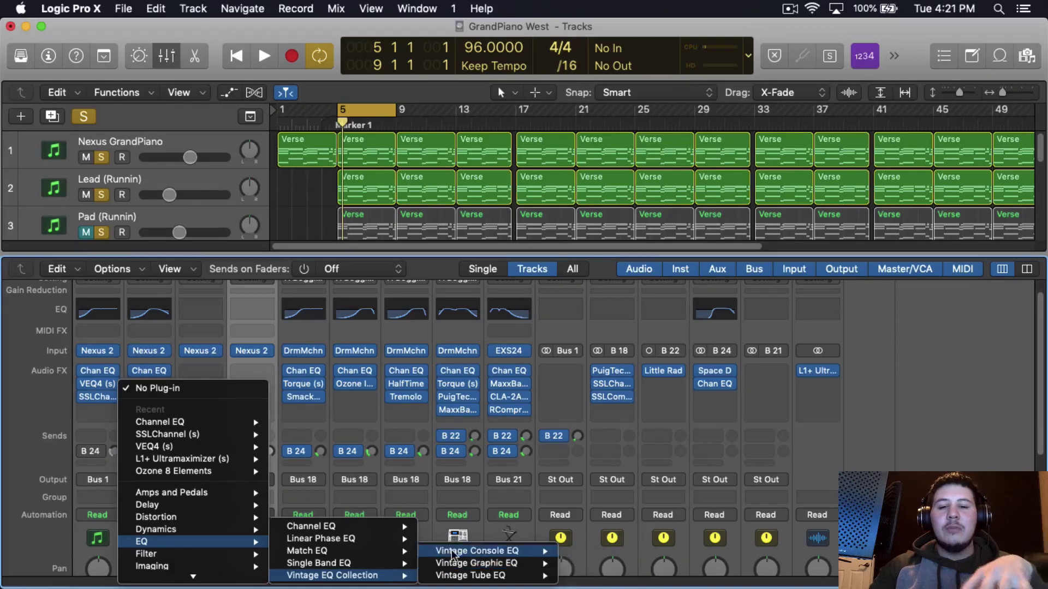
pyautogui.click(588, 563)
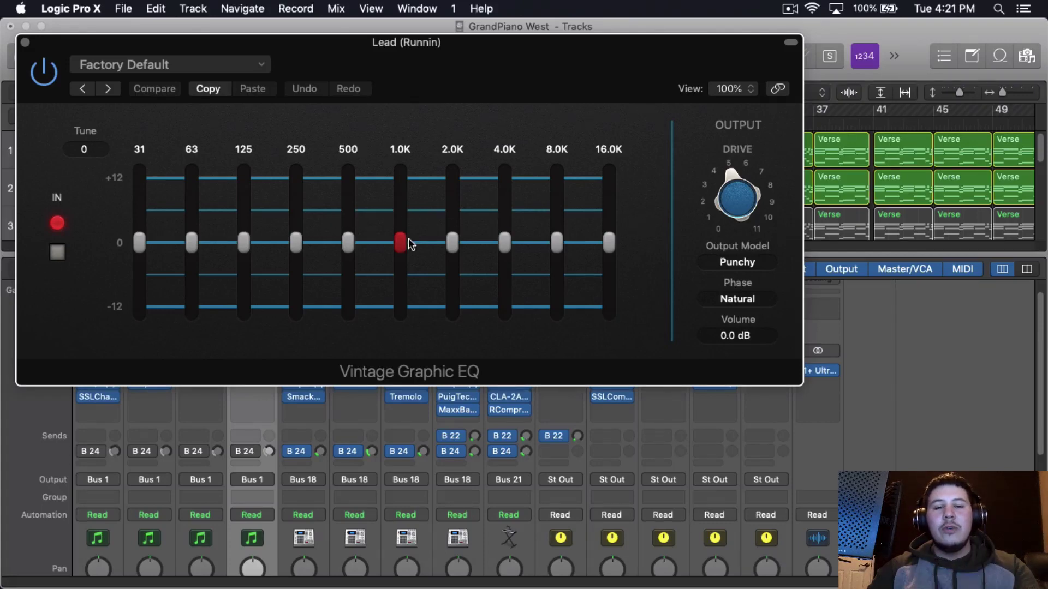
# Step: Boost the graphic EQ's 1 kHz, 2 kHz and 4 kHz bands moderately and the 8 kHz band by 3.2 dB, comparing with bypass
pyautogui.moveTo(401, 243); pyautogui.dragTo(448, 186)
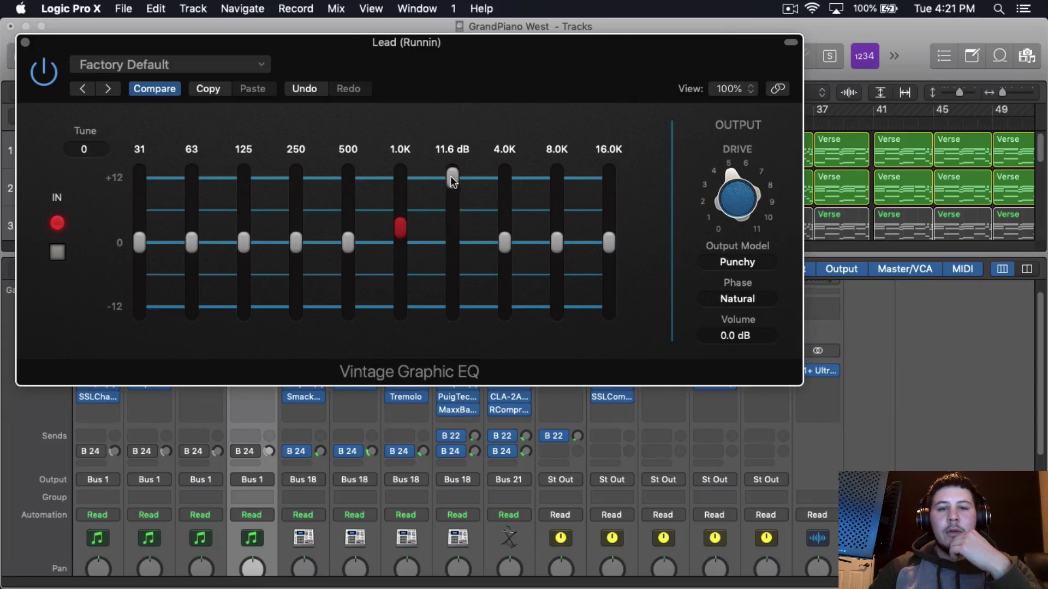
pyautogui.moveTo(444, 78); pyautogui.dragTo(518, 64)
pyautogui.moveTo(527, 165); pyautogui.dragTo(528, 206)
pyautogui.moveTo(579, 227); pyautogui.dragTo(634, 195)
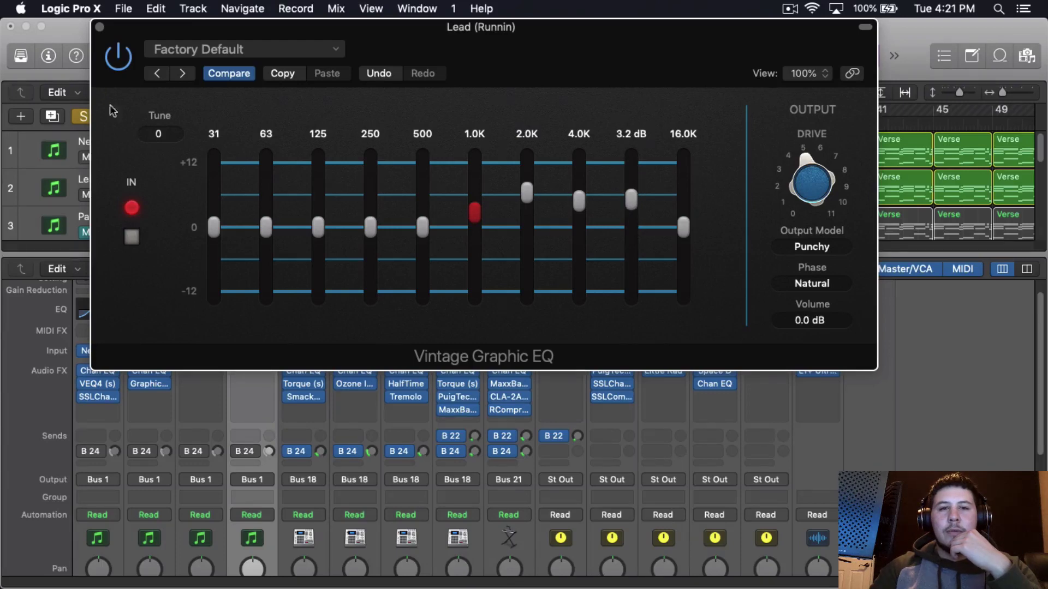
pyautogui.click(120, 65)
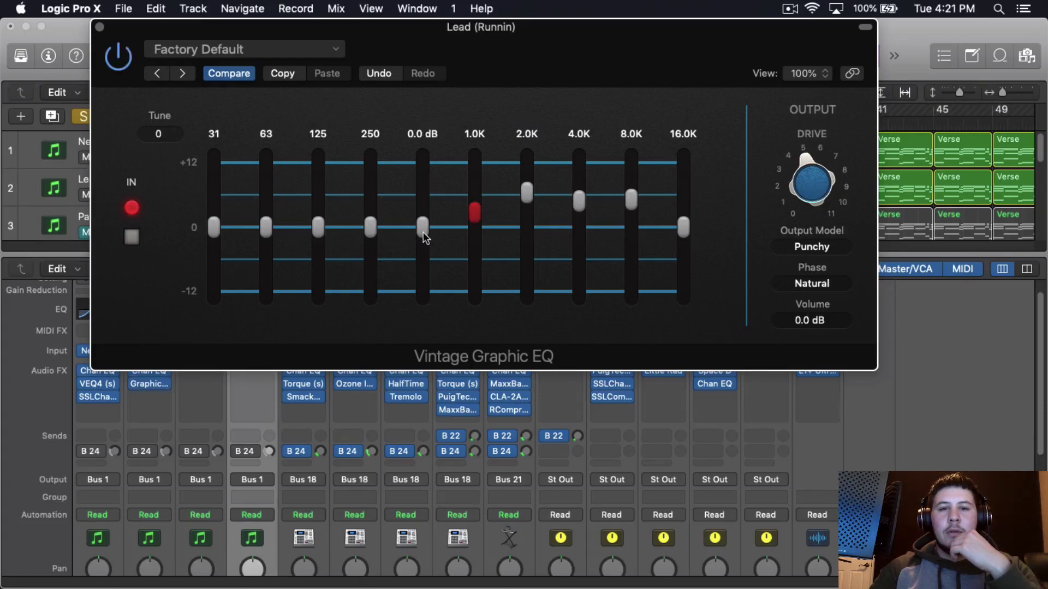
# Step: Raise the graphic EQ's 500 Hz band slightly and the 16 kHz band to 2.0 dB, and stop playback after listening
pyautogui.moveTo(424, 231); pyautogui.dragTo(424, 224)
pyautogui.moveTo(684, 228)
pyautogui.mouseDown()
pyautogui.moveTo(688, 156)
pyautogui.moveTo(700, 219)
pyautogui.mouseUp()
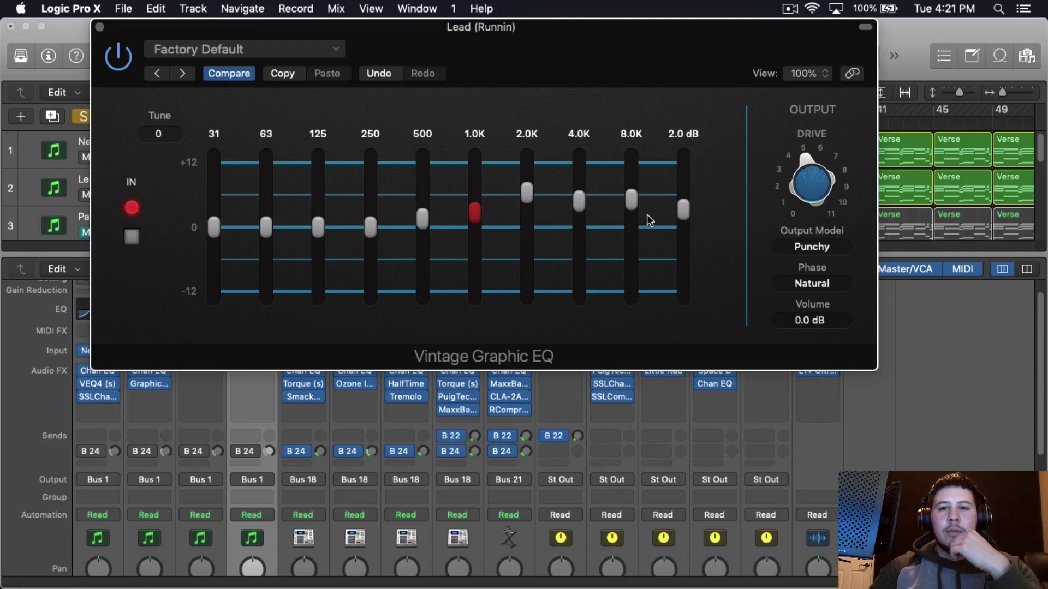
pyautogui.click(100, 28)
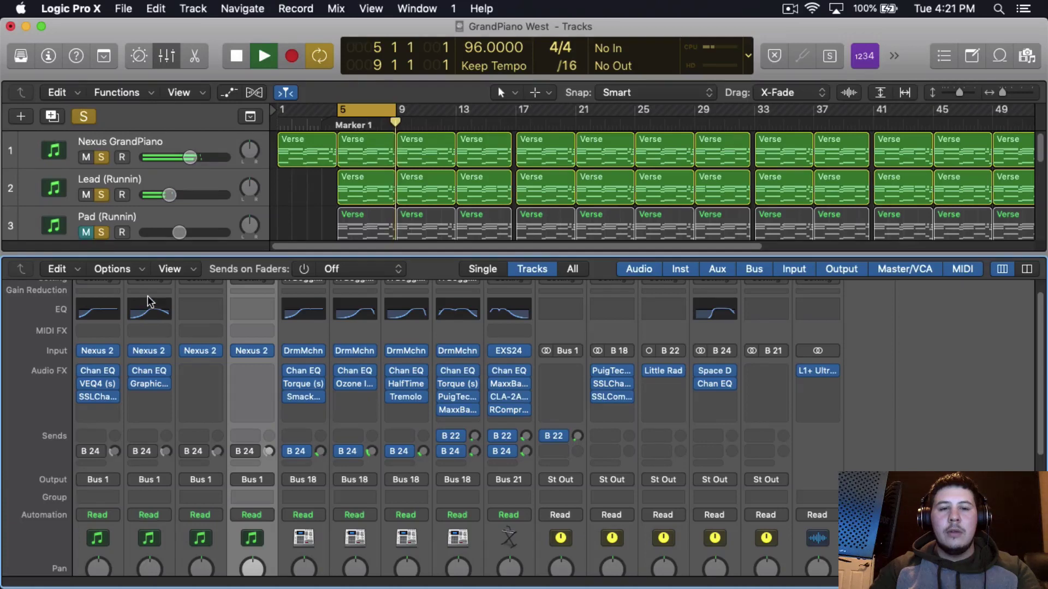
pyautogui.press('space')
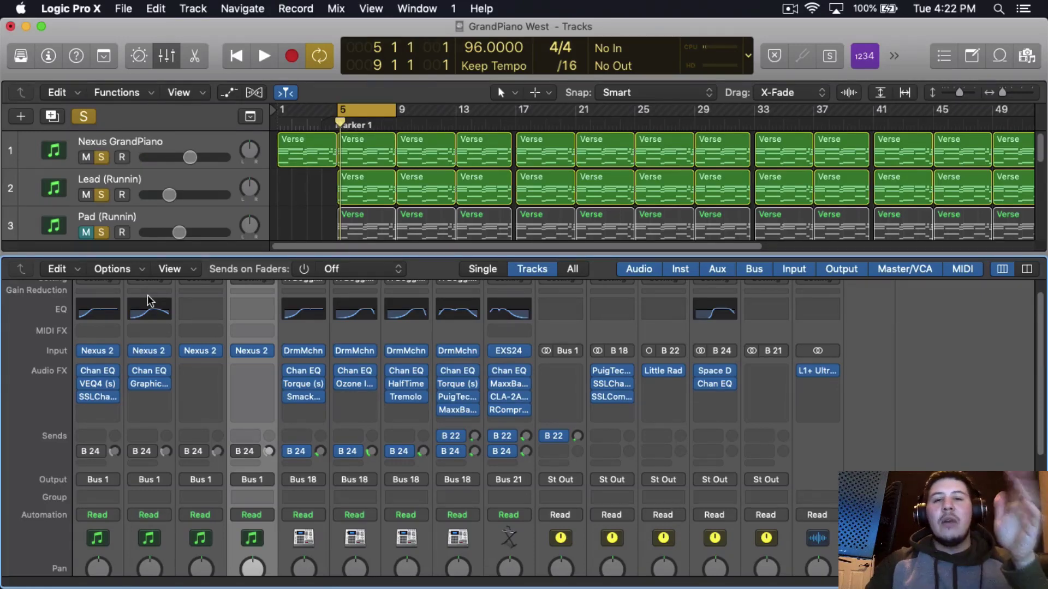
# Step: Take the Lead (Runnin) track out of solo and play the Nexus GrandPiano alone
pyautogui.scroll(-5, 140, 314)
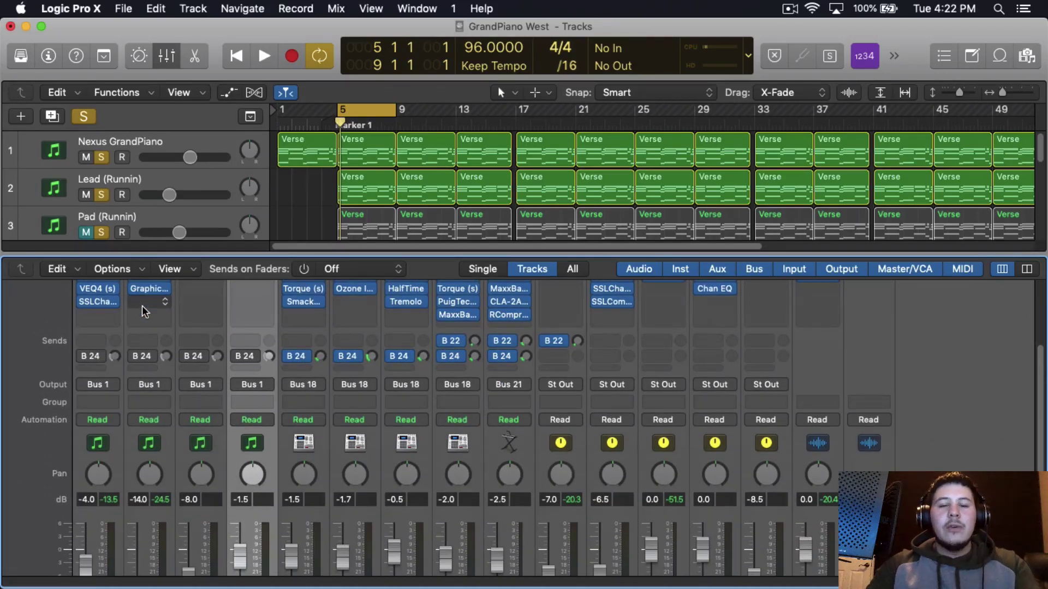
pyautogui.scroll(-4, 142, 306)
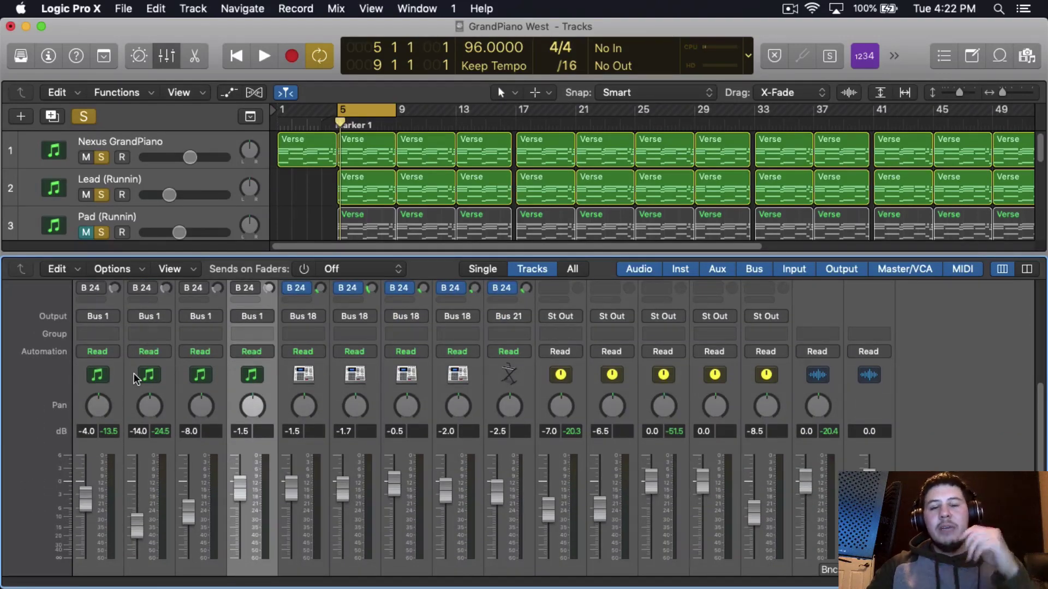
pyautogui.click(105, 194)
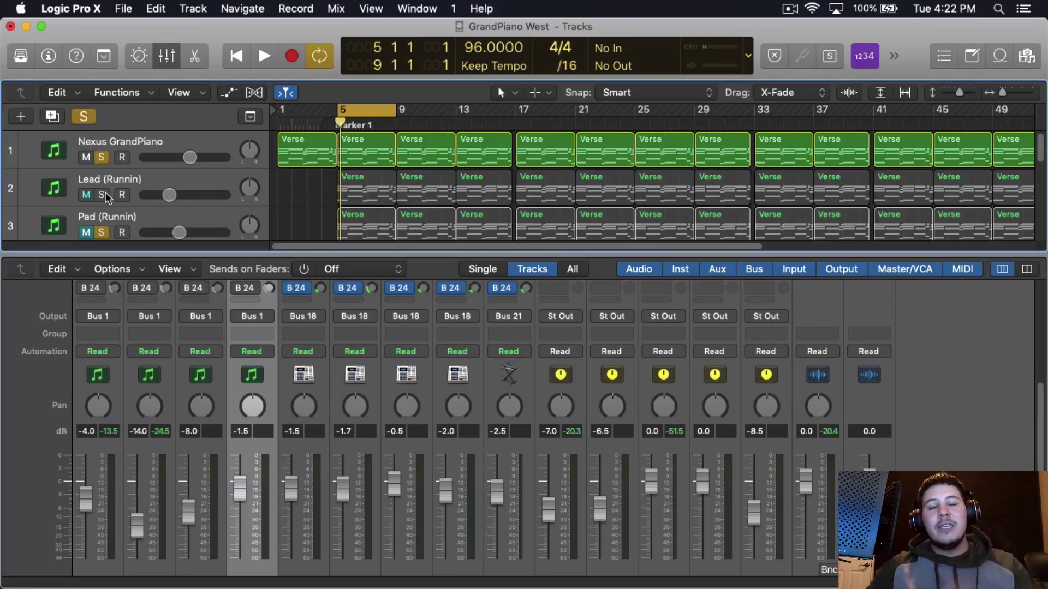
pyautogui.press('space')
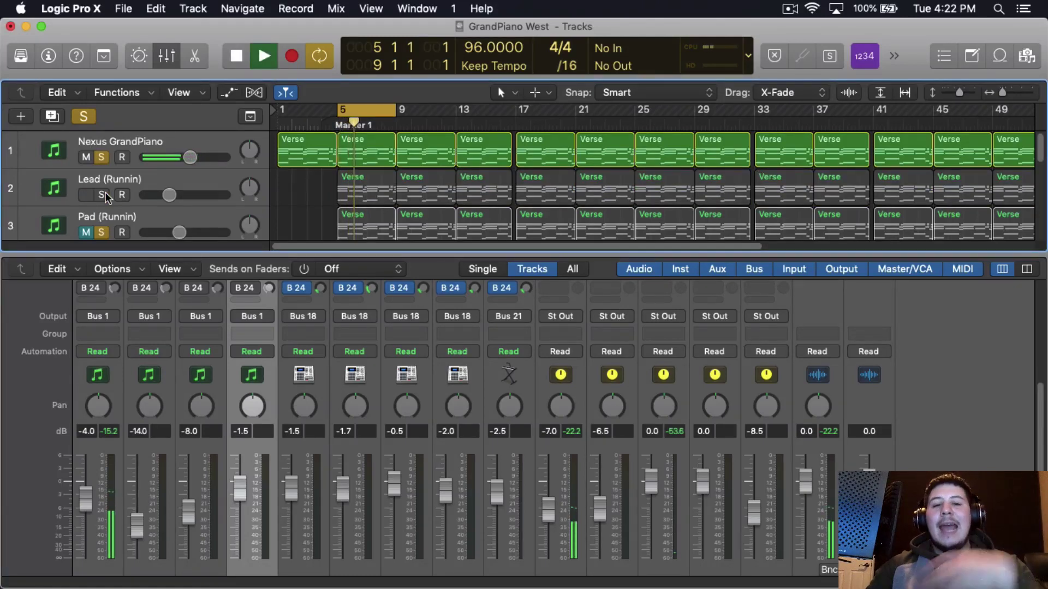
# Step: Solo the Lead (Runnin) track alongside the Nexus GrandPiano, and stop playback after listening to both together
pyautogui.click(105, 195)
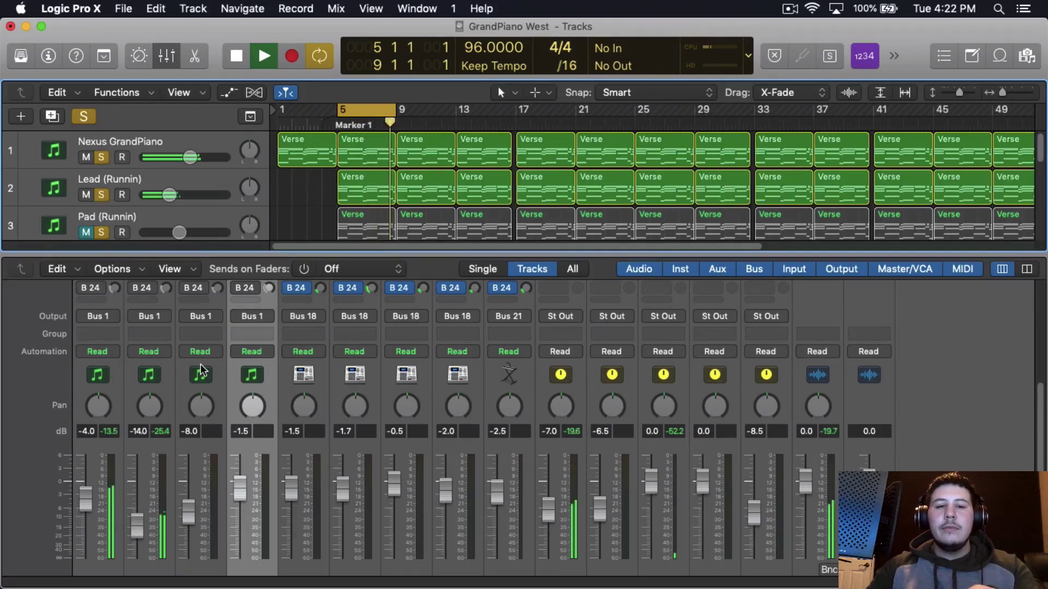
pyautogui.press('space')
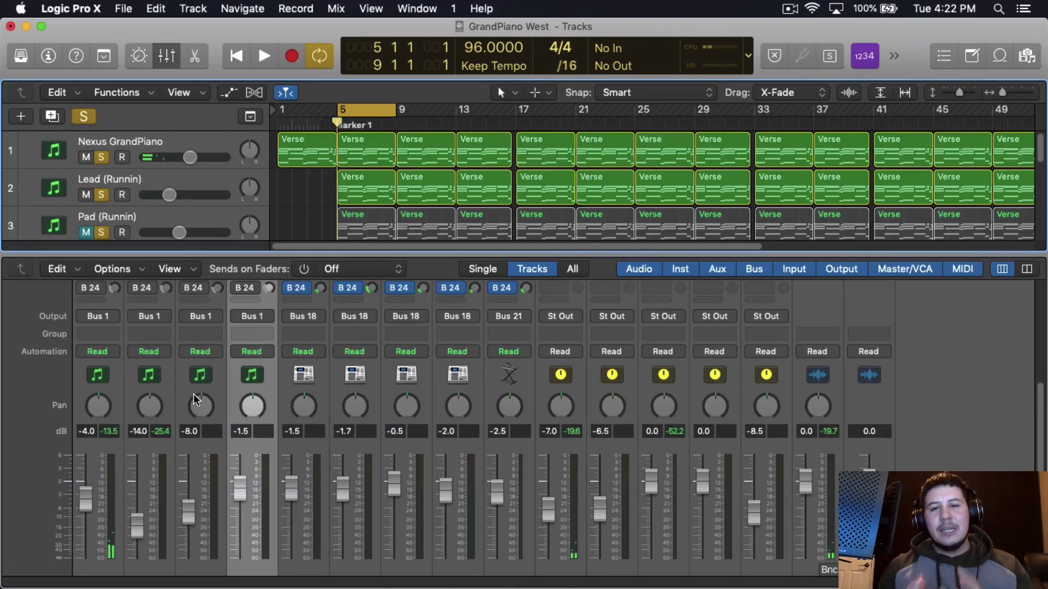
pyautogui.scroll(1, 162, 375)
pyautogui.scroll(-3, 147, 404)
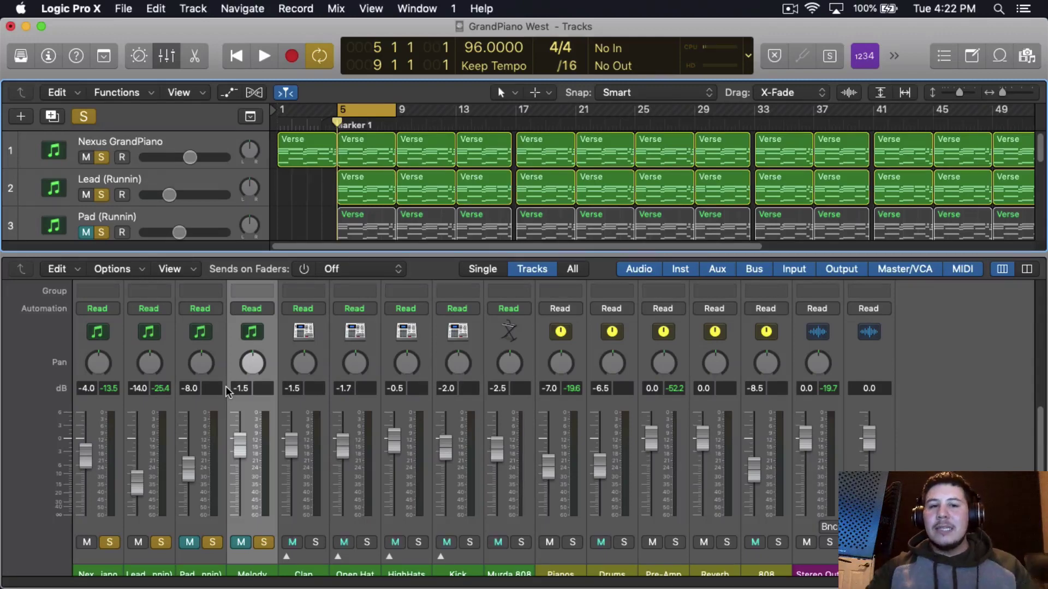
pyautogui.scroll(2, 196, 299)
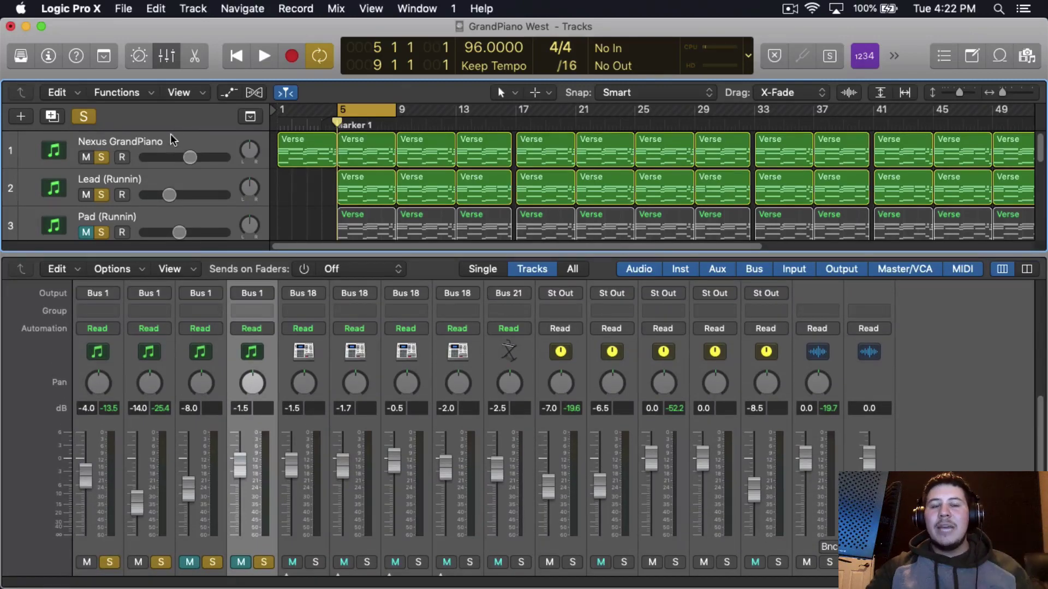
# Step: Select the Nexus GrandPiano track, re-solo Pad (Runnin) so it sounds with the piano and lead, and start playback
pyautogui.click(170, 133)
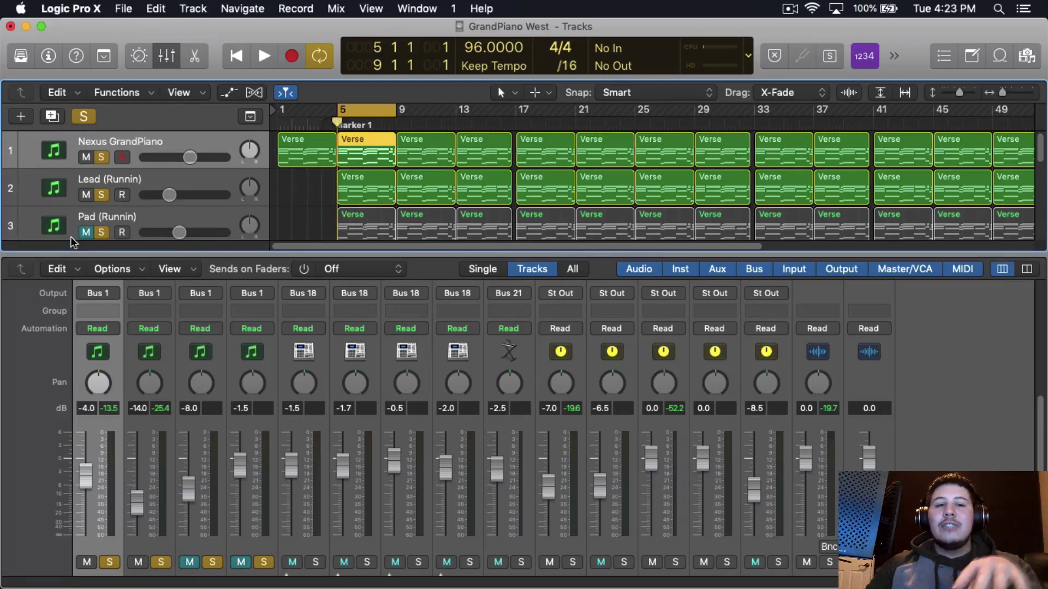
pyautogui.scroll(-2, 71, 237)
pyautogui.click(101, 183)
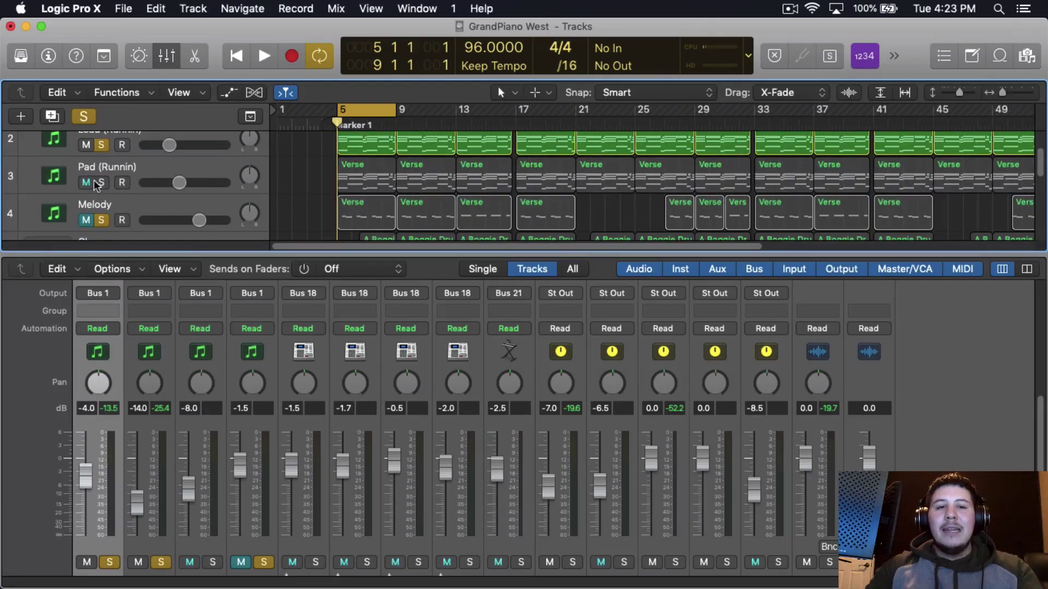
pyautogui.click(96, 183)
pyautogui.press('space')
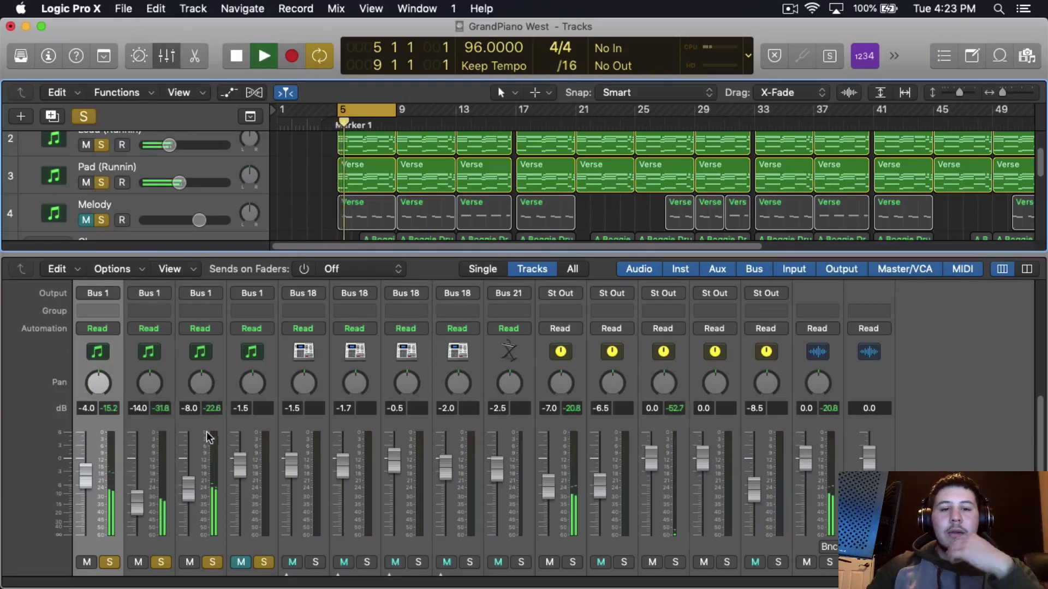
# Step: Insert a Channel EQ in the first audio effect slot of the Pad (Runnin) channel
pyautogui.scroll(1, 209, 390)
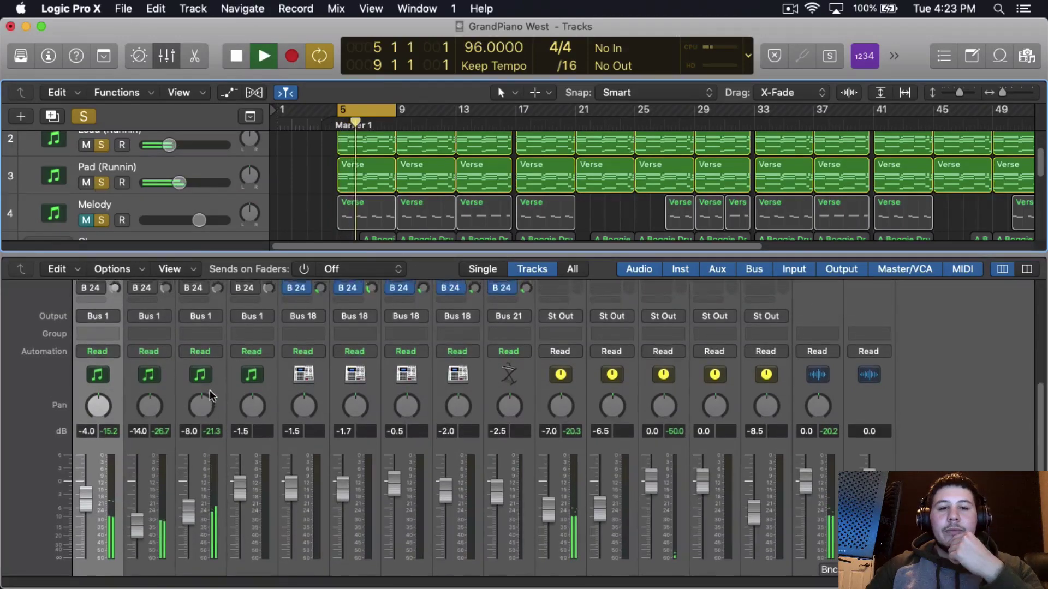
pyautogui.scroll(5, 210, 391)
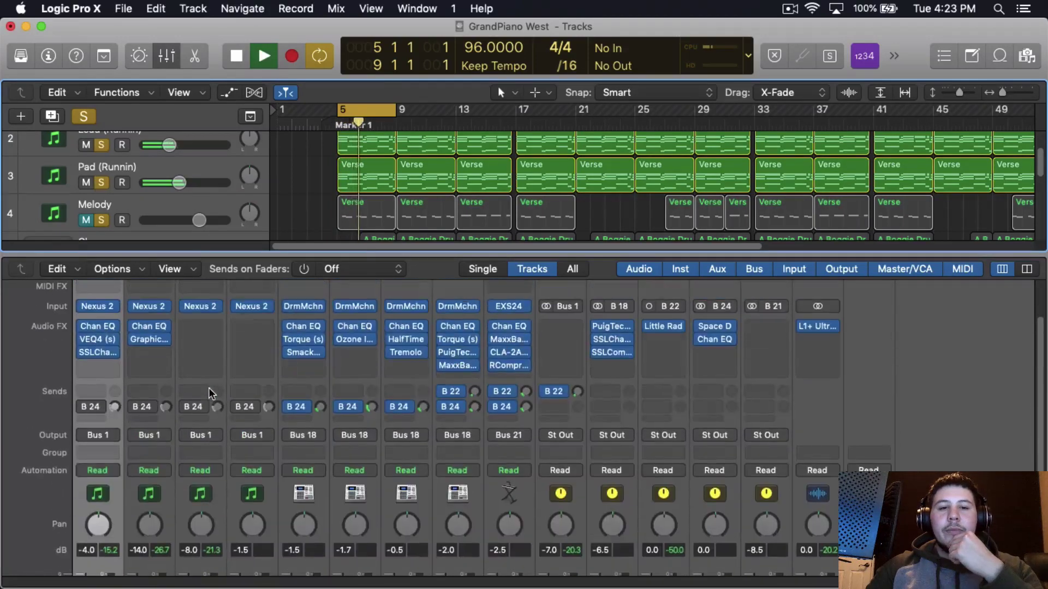
pyautogui.click(208, 338)
pyautogui.moveTo(245, 376)
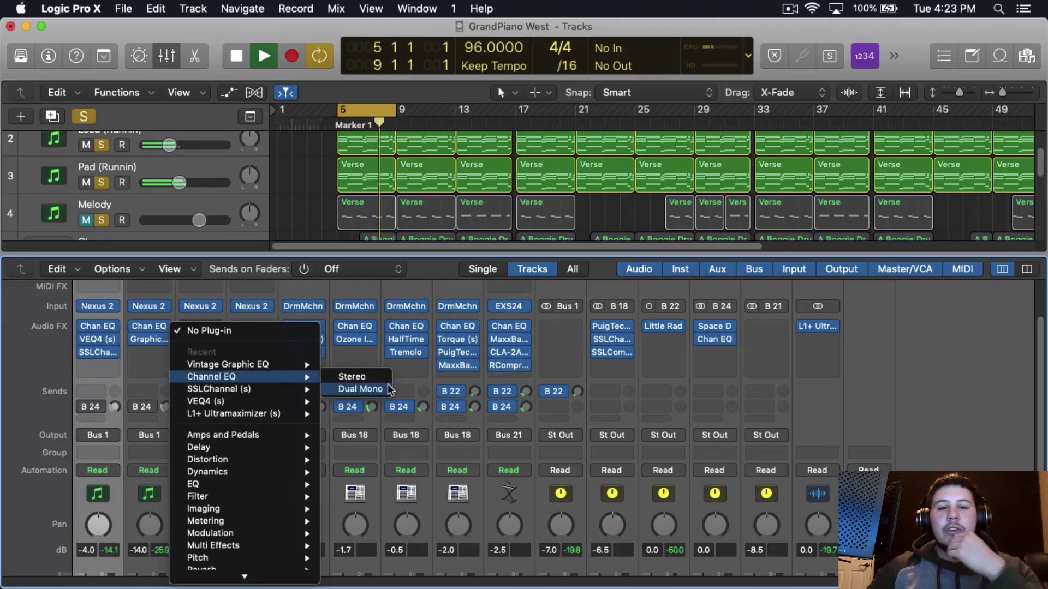
pyautogui.click(389, 388)
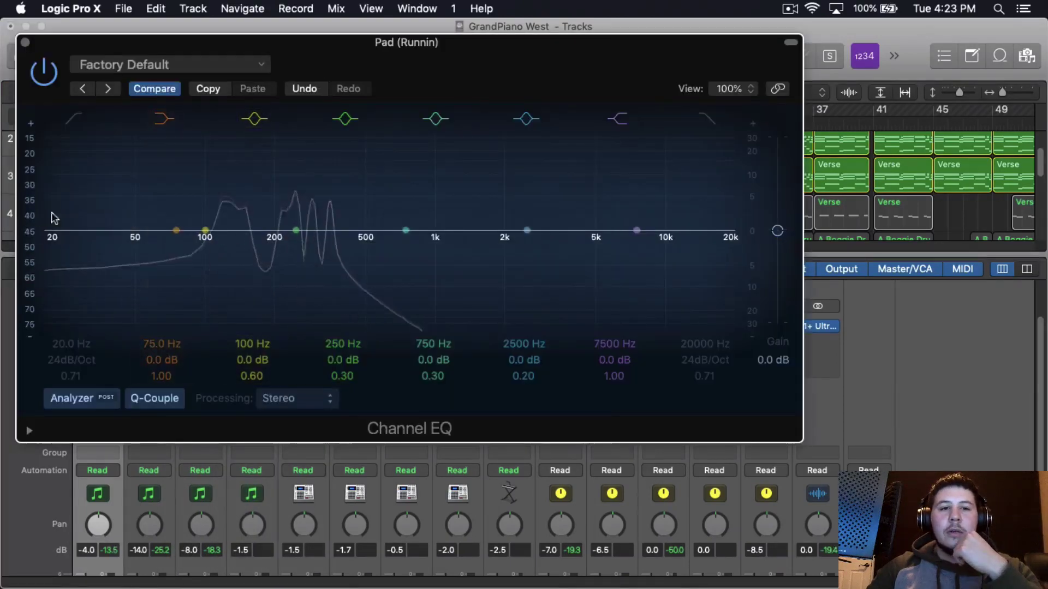
# Step: Set the pad's Channel EQ low cut to 79 Hz and high cut to 540 Hz, both at 18 dB/Oct, and close it
pyautogui.moveTo(77, 360)
pyautogui.mouseDown()
pyautogui.moveTo(81, 327)
pyautogui.moveTo(71, 322)
pyautogui.moveTo(79, 352)
pyautogui.mouseUp()
pyautogui.click(707, 118)
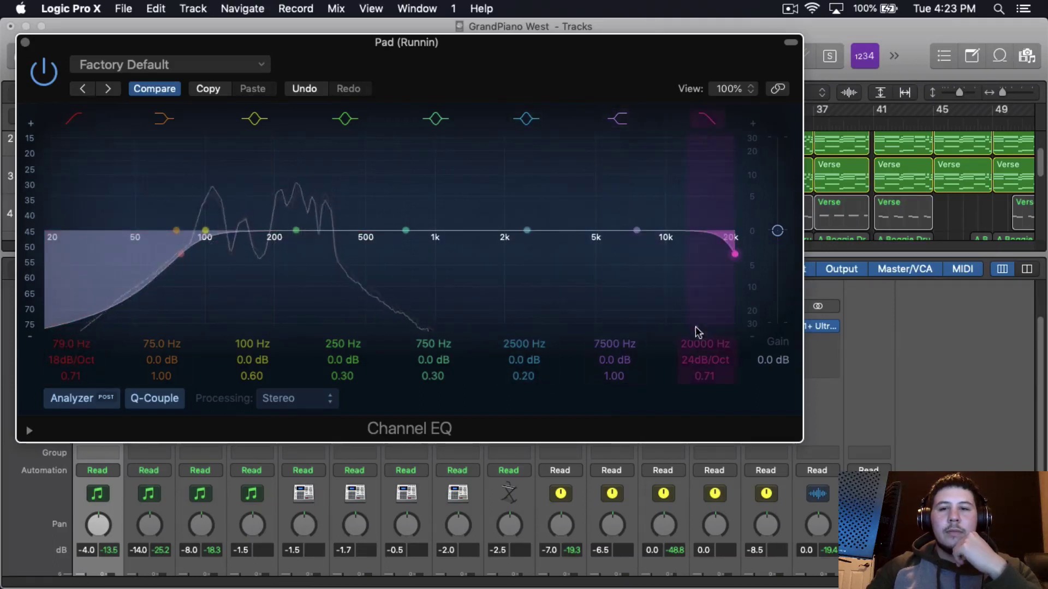
pyautogui.moveTo(704, 344)
pyautogui.mouseDown()
pyautogui.moveTo(705, 361)
pyautogui.moveTo(707, 336)
pyautogui.mouseUp()
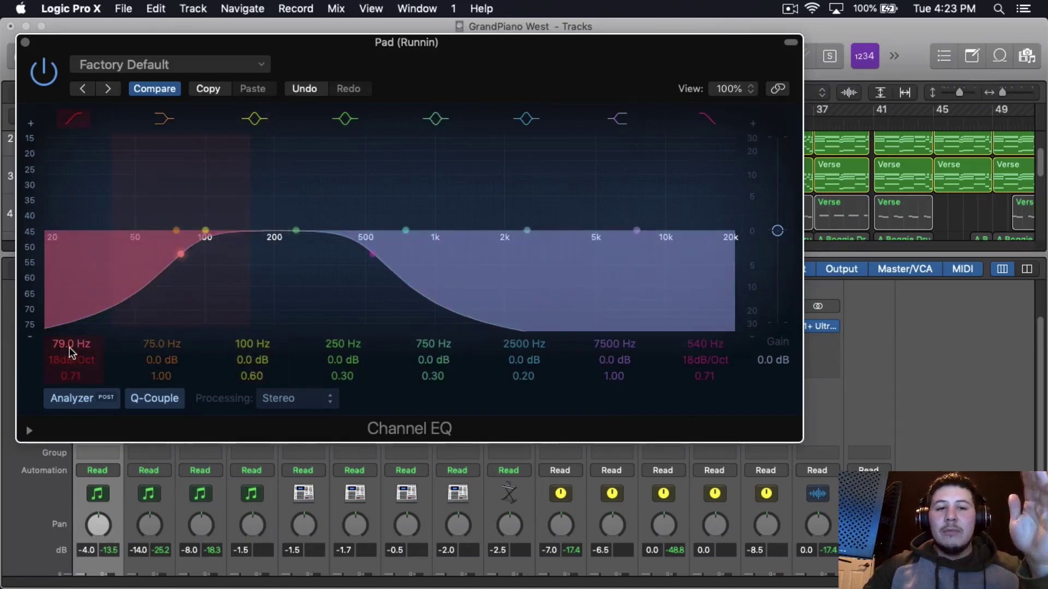
pyautogui.keyDown('alt'); pyautogui.click(718, 352); pyautogui.keyUp('alt')
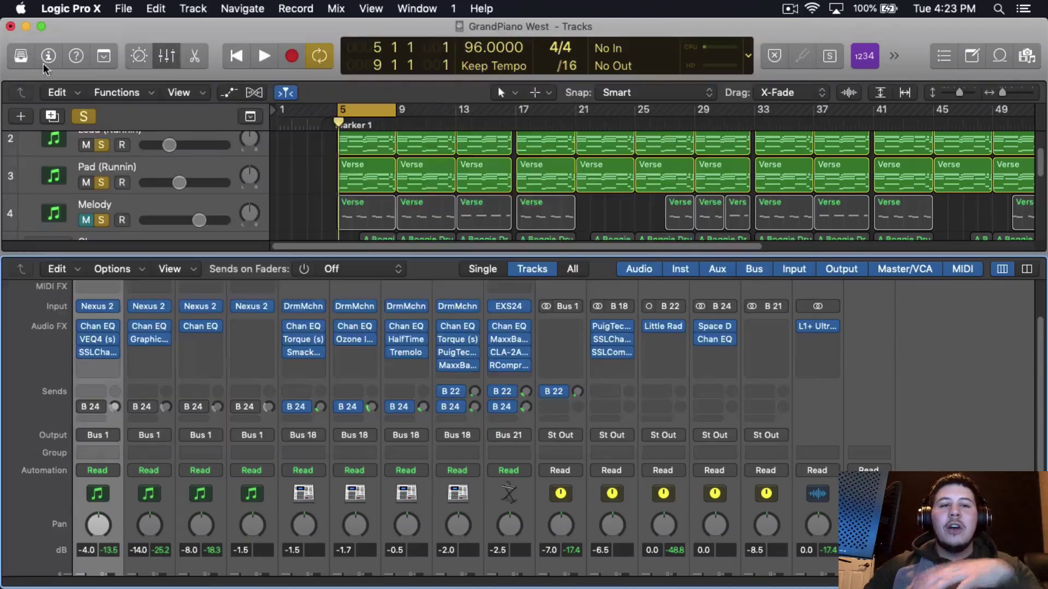
pyautogui.click(25, 42)
# Step: Insert the Waves CLA-2A (s) compressor below the Channel EQ on the Pad (Runnin) channel
pyautogui.scroll(-1, 264, 355)
pyautogui.click(201, 326)
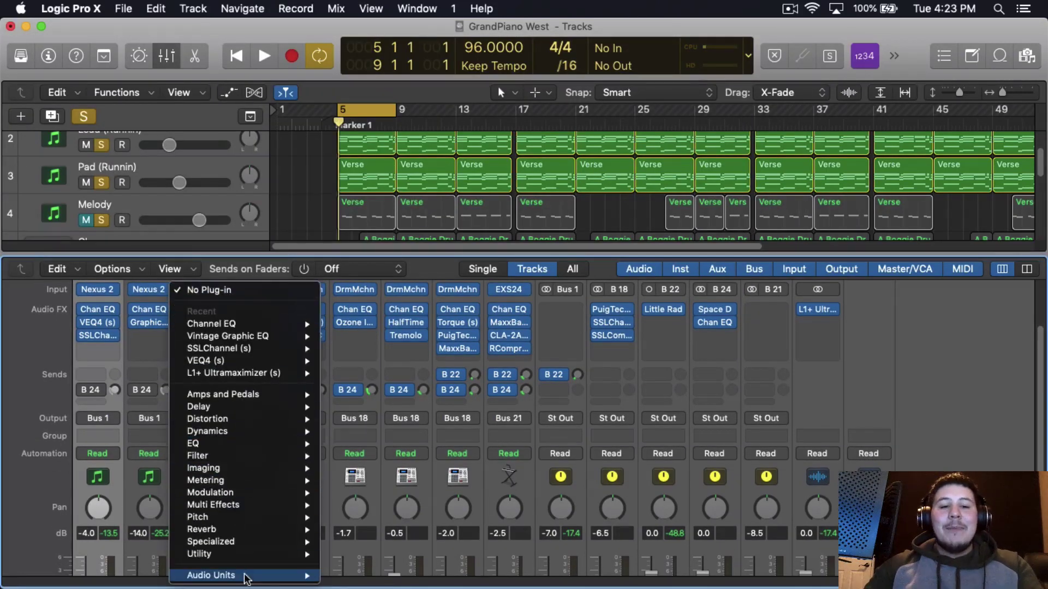
pyautogui.moveTo(245, 574)
pyautogui.moveTo(443, 575)
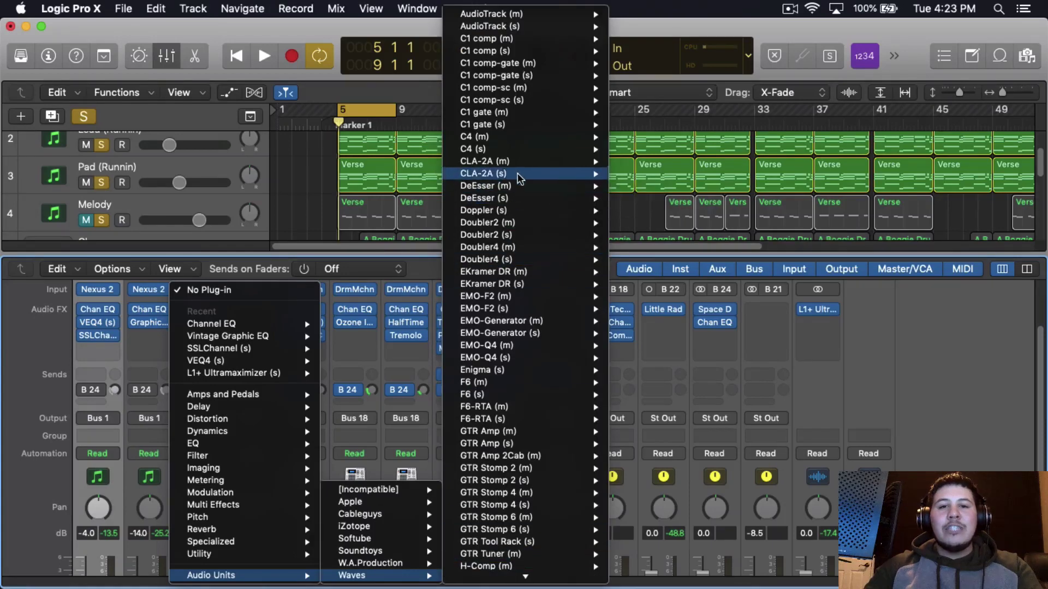
pyautogui.moveTo(518, 175)
pyautogui.click(643, 175)
# Step: Turn the CLA-2A's analog modelling off and close the plug-in
pyautogui.moveTo(344, 51); pyautogui.dragTo(402, 48)
pyautogui.click(355, 298)
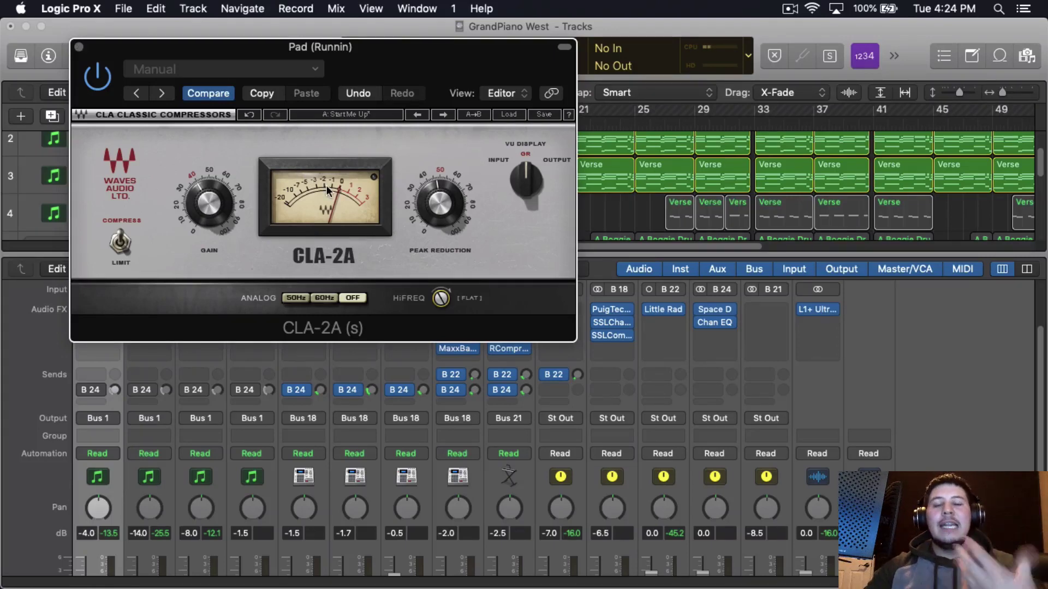
pyautogui.click(80, 48)
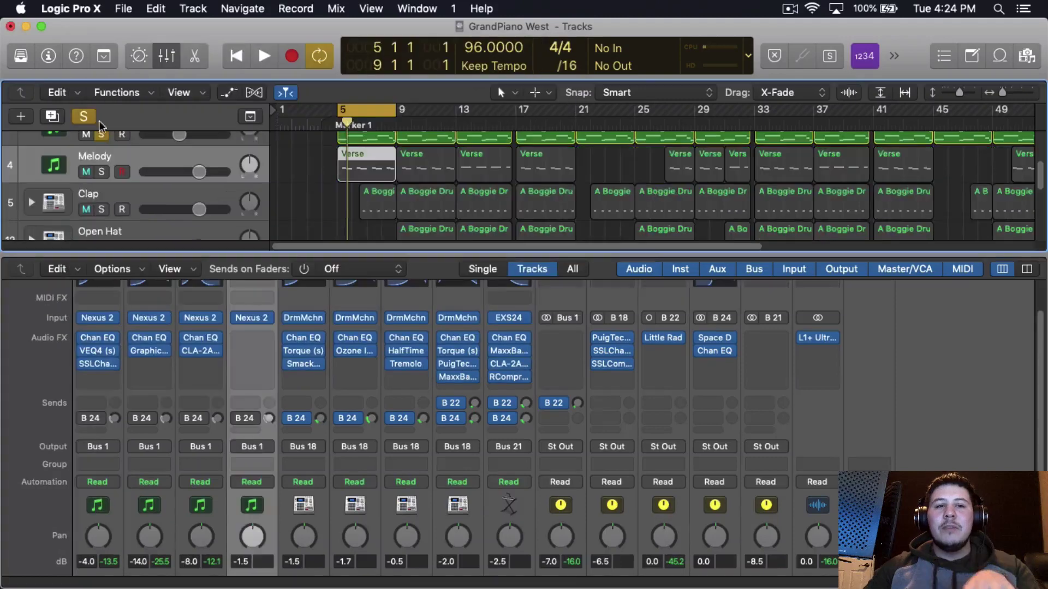
# Step: Solo the Melody track and insert a Channel EQ in its first audio effect slot
pyautogui.click(102, 171)
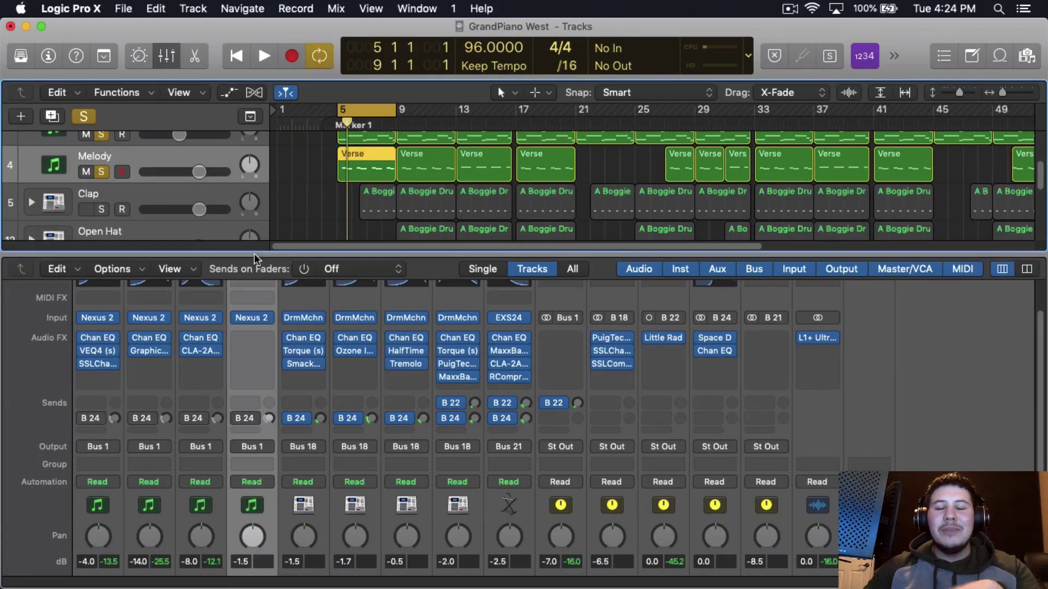
pyautogui.click(251, 339)
pyautogui.moveTo(284, 417)
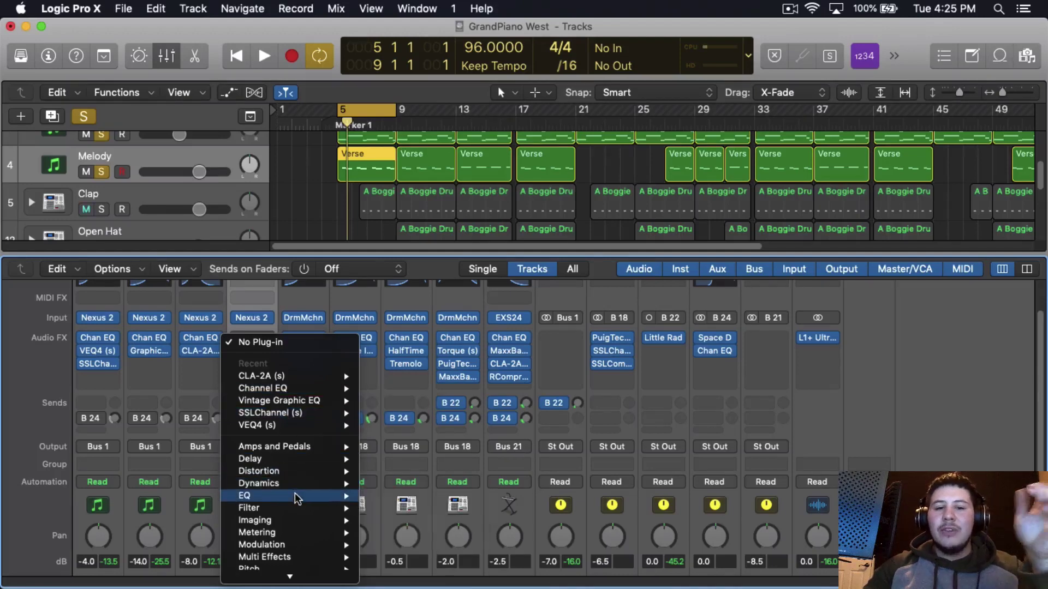
pyautogui.moveTo(296, 498)
pyautogui.click(517, 496)
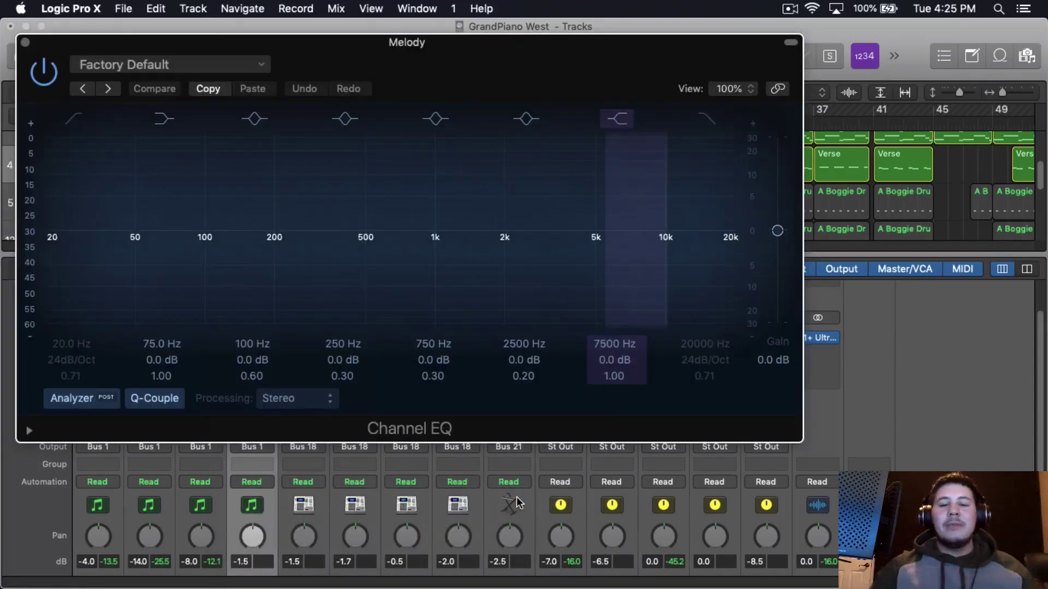
# Step: Enable a low cut at 550 Hz with an 18 dB/Oct slope in the Melody Channel EQ, and close it
pyautogui.click(74, 119)
pyautogui.moveTo(70, 344); pyautogui.dragTo(13, 297)
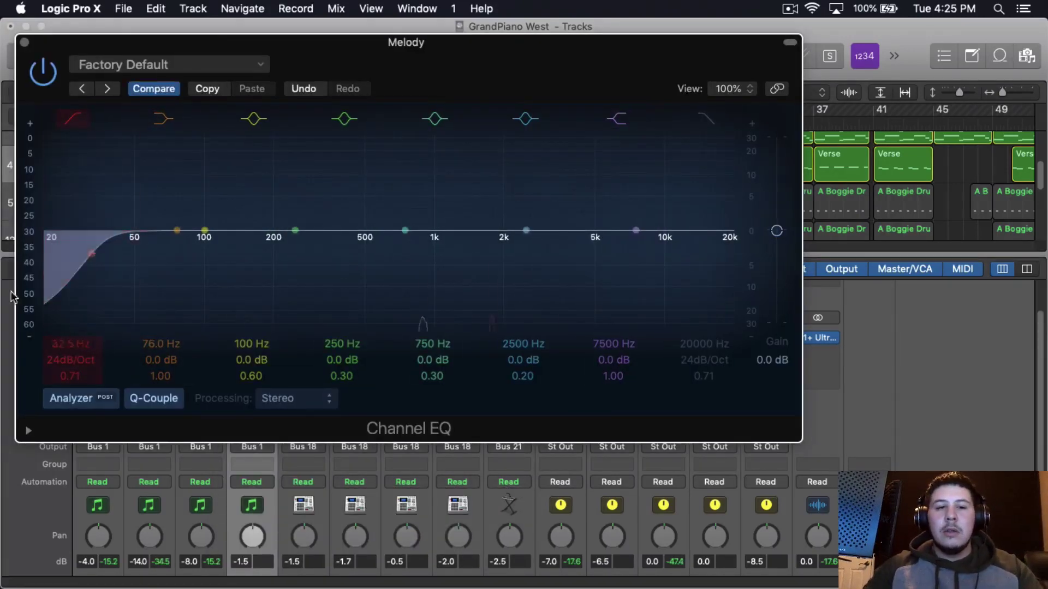
pyautogui.moveTo(70, 360); pyautogui.dragTo(75, 287)
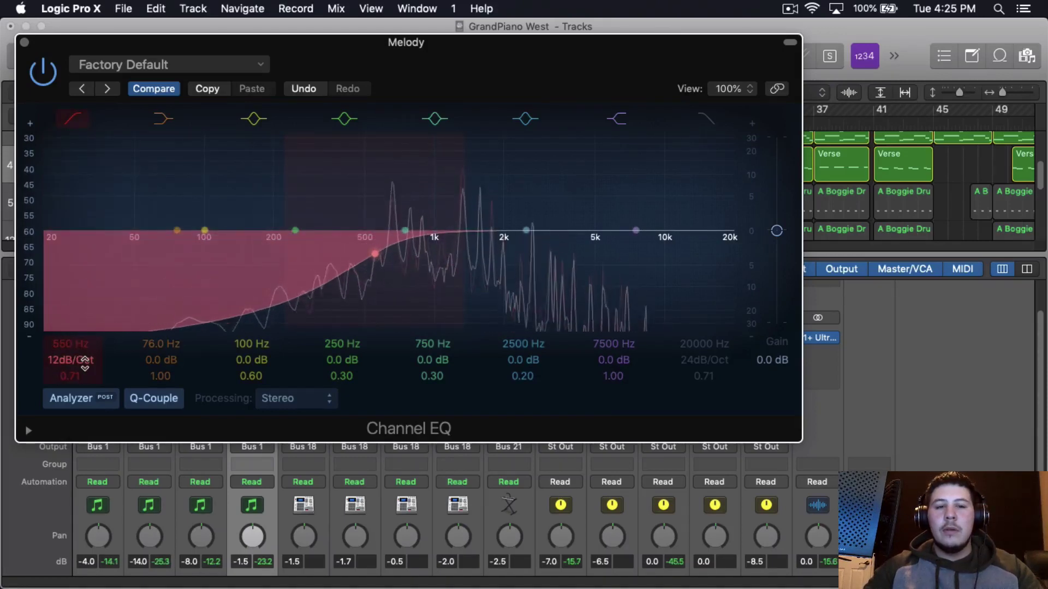
pyautogui.moveTo(85, 363); pyautogui.dragTo(85, 355)
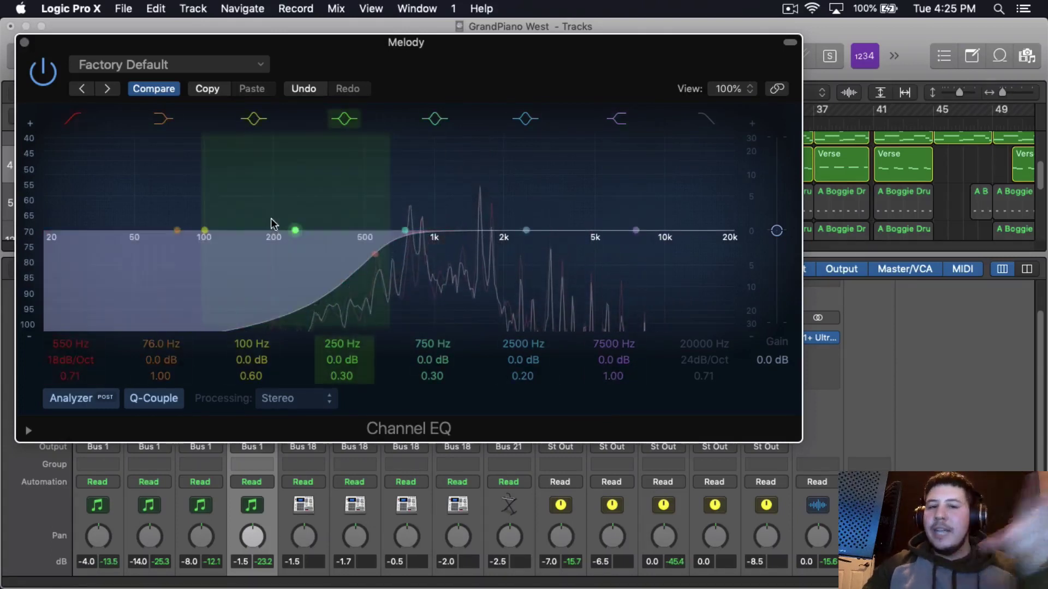
pyautogui.click(24, 42)
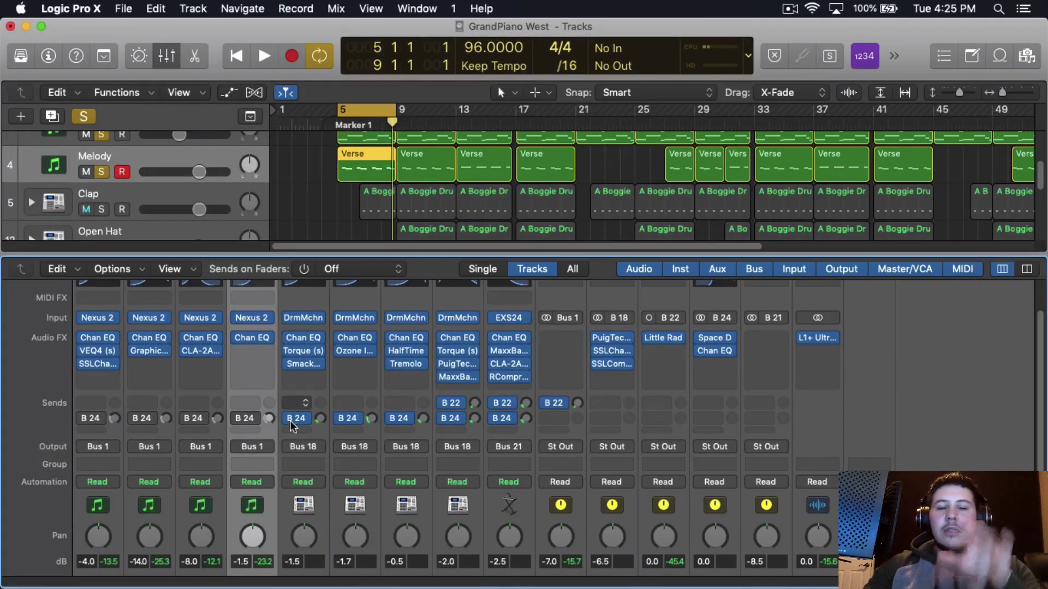
# Step: Insert the VEQ4 (s) equalizer in stereo in the second audio effect slot of the Melody channel
pyautogui.click(246, 350)
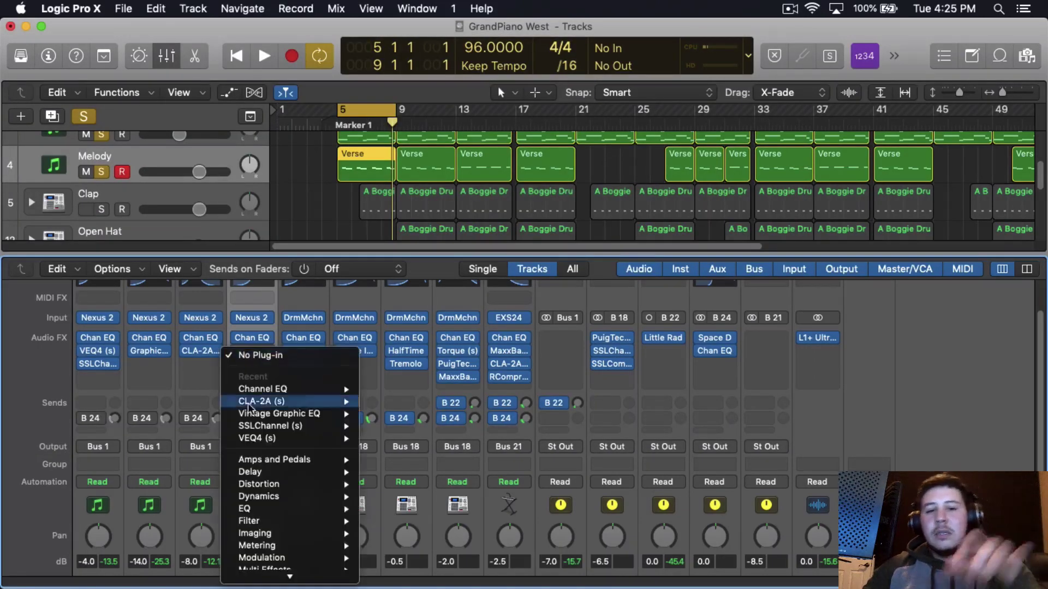
pyautogui.moveTo(305, 403)
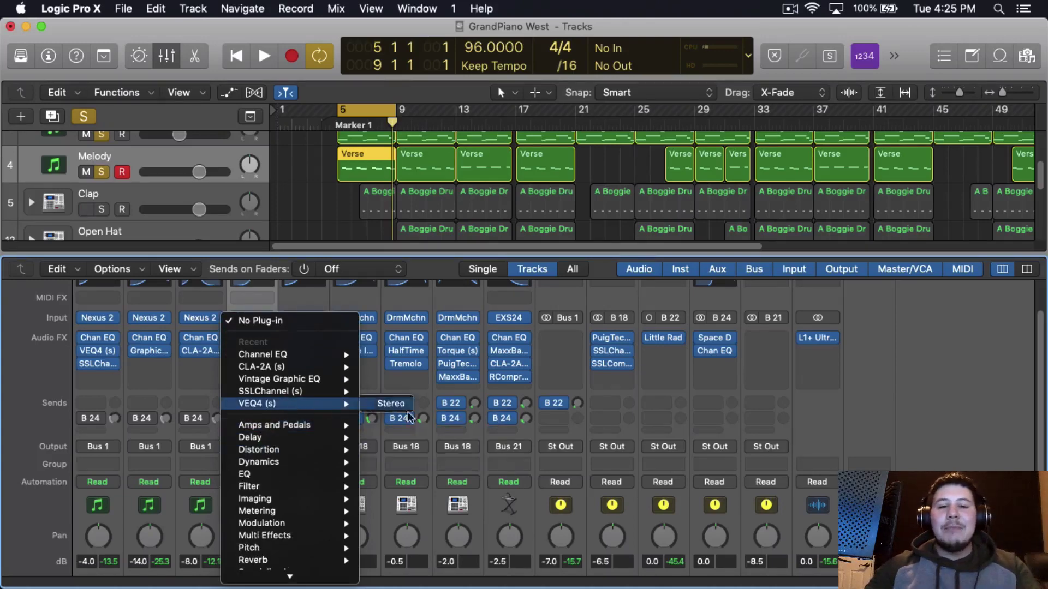
pyautogui.click(393, 404)
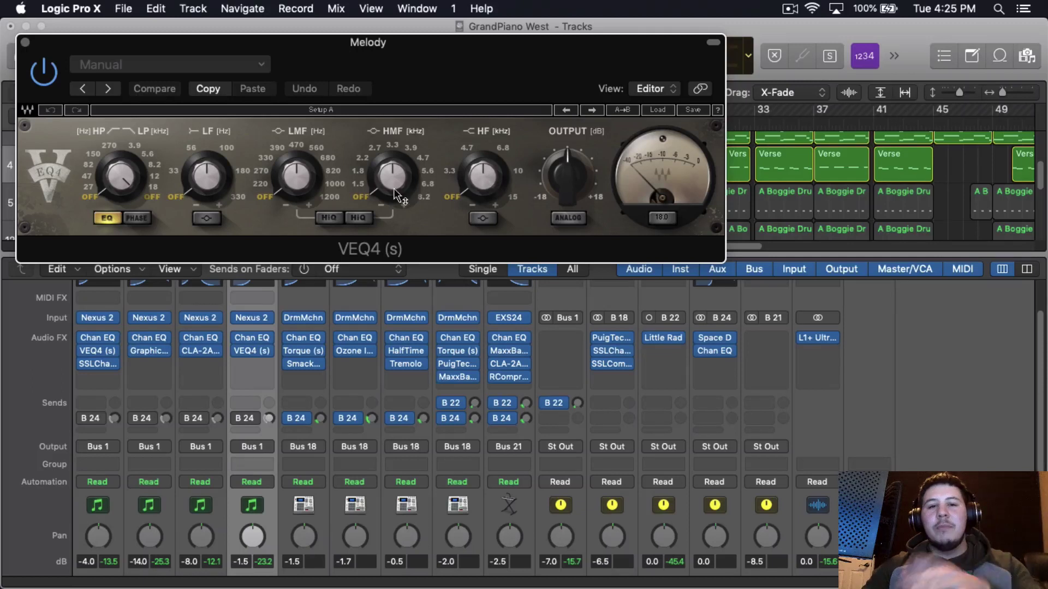
# Step: On the Melody's VEQ4, boost HF about 6.1 dB at 15 kHz, set HMF to 8.2 kHz and enable analog, then close it
pyautogui.moveTo(385, 201); pyautogui.dragTo(384, 188)
pyautogui.moveTo(463, 188); pyautogui.dragTo(479, 175)
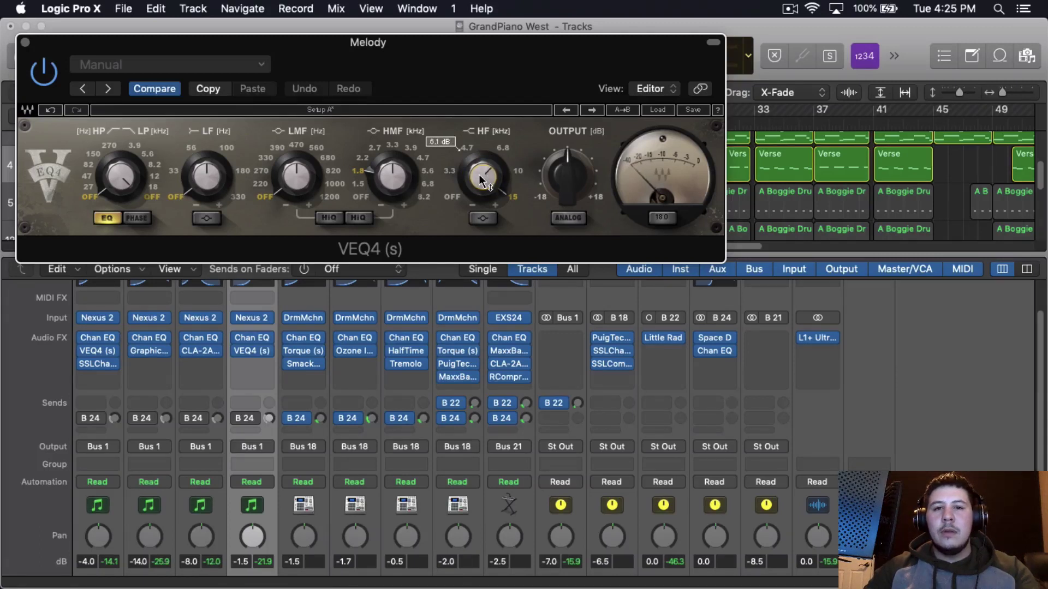
pyautogui.click(561, 218)
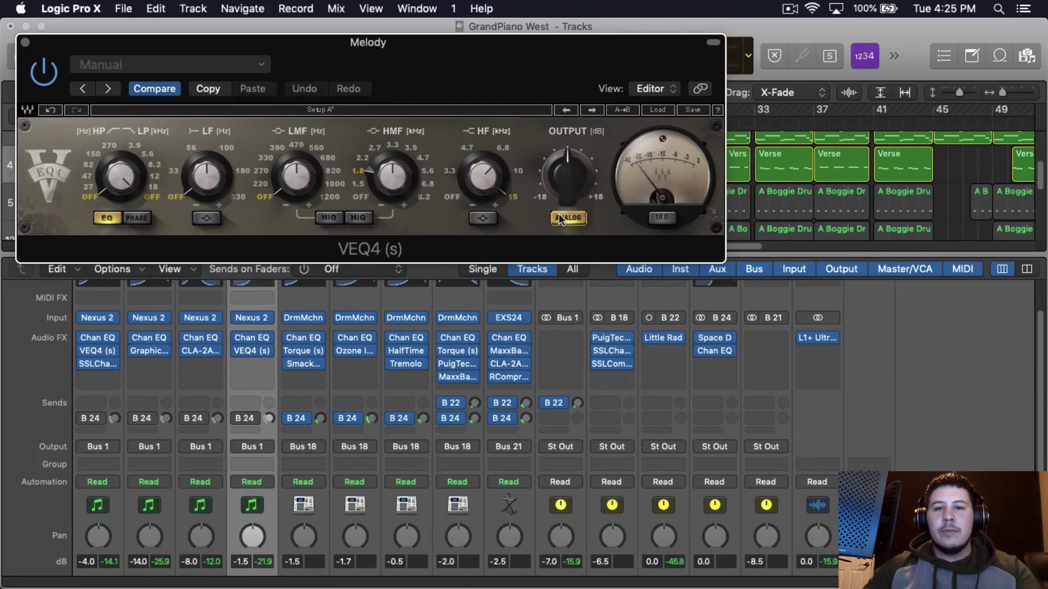
pyautogui.moveTo(393, 177)
pyautogui.mouseDown()
pyautogui.moveTo(397, 159)
pyautogui.moveTo(400, 188)
pyautogui.mouseUp()
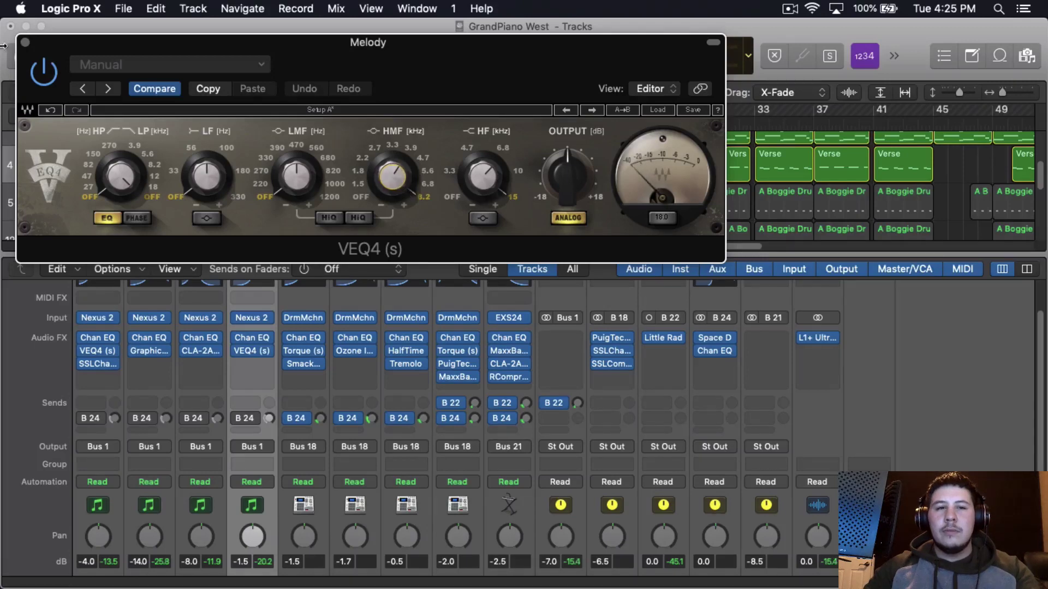
pyautogui.click(25, 42)
# Step: Insert the Waves SSLChannel (s) plug-in in stereo in the third audio effect slot of the Melody channel
pyautogui.click(251, 365)
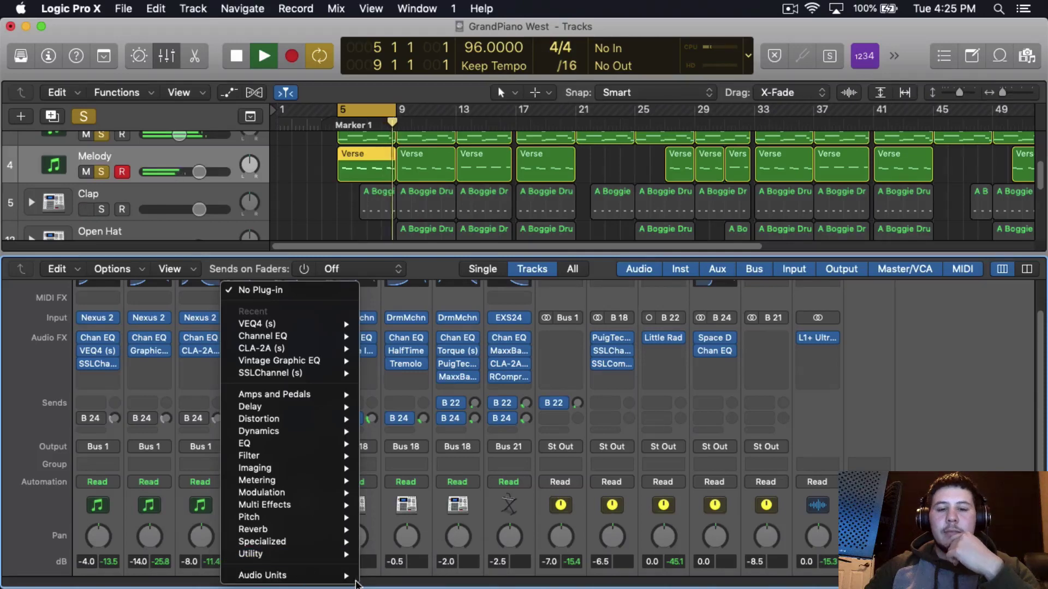
pyautogui.moveTo(349, 576)
pyautogui.moveTo(391, 576)
pyautogui.scroll(-15, 513, 525)
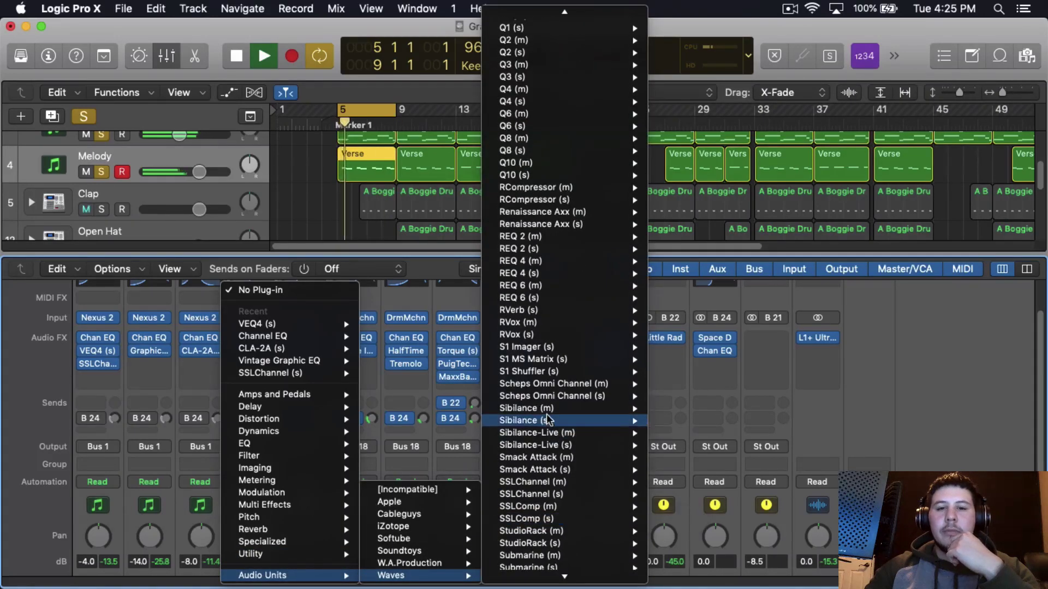
pyautogui.moveTo(636, 494)
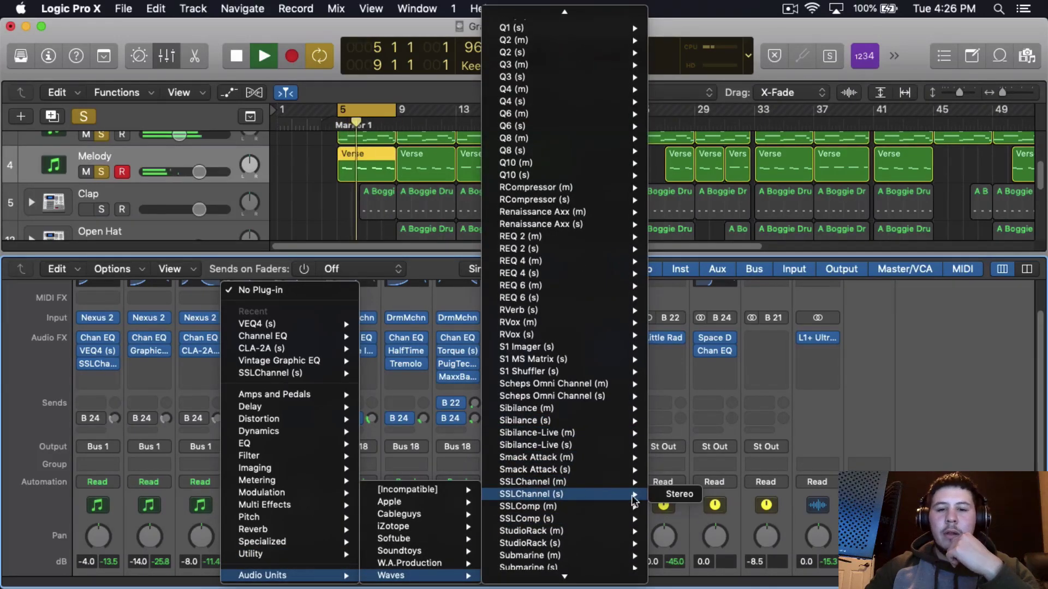
pyautogui.click(677, 495)
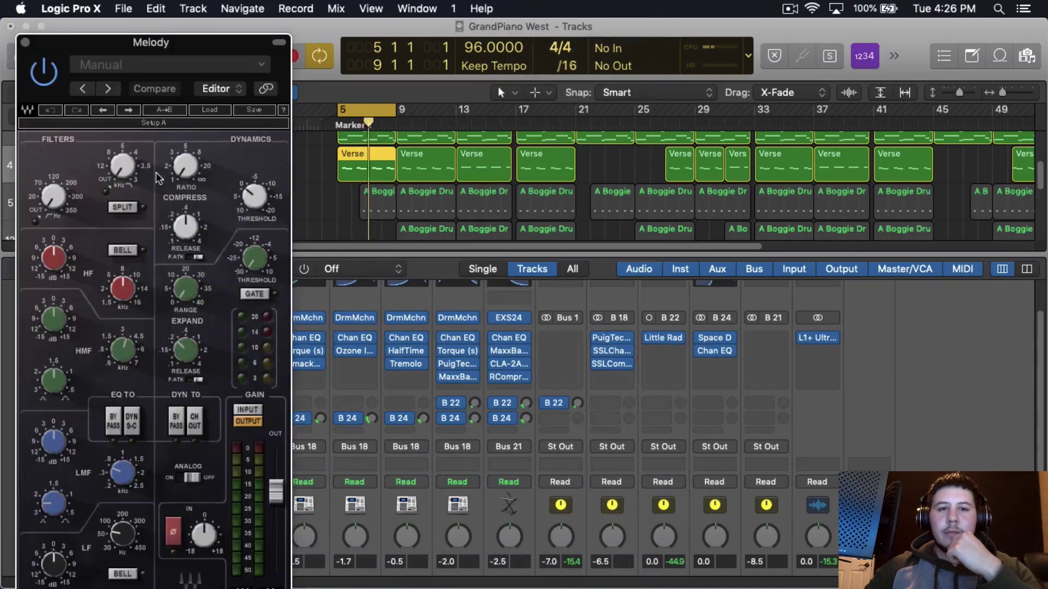
# Step: Set the high-pass filter to about 161 Hz on the Melody's SSLChannel, moving the plug-in window clear of the mixer channels
pyautogui.moveTo(55, 196); pyautogui.dragTo(60, 203)
pyautogui.scroll(5, 57, 201)
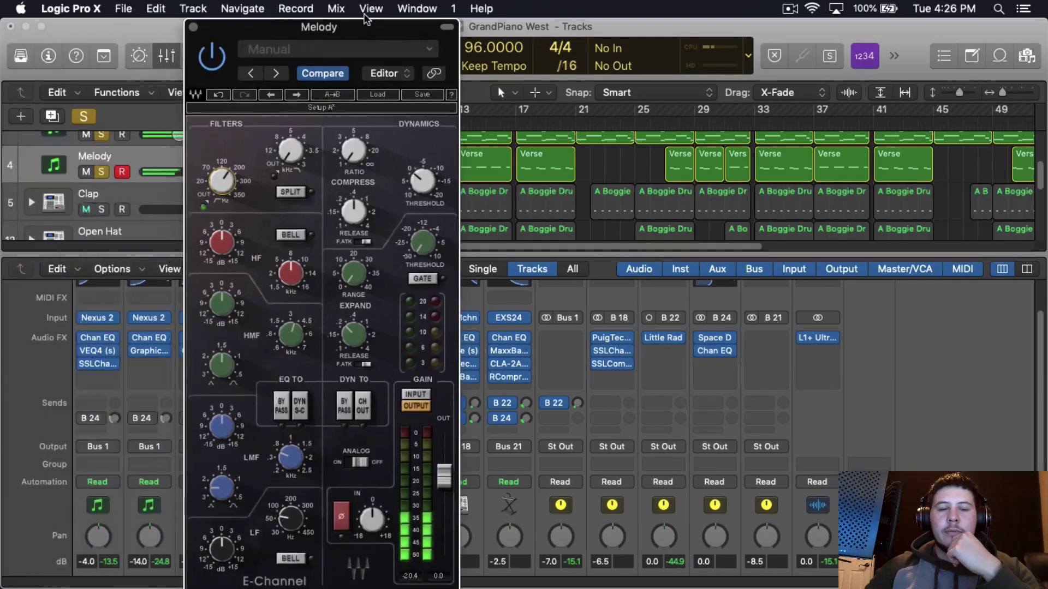
pyautogui.moveTo(87, 42); pyautogui.dragTo(255, 27)
pyautogui.scroll(-3, 225, 192)
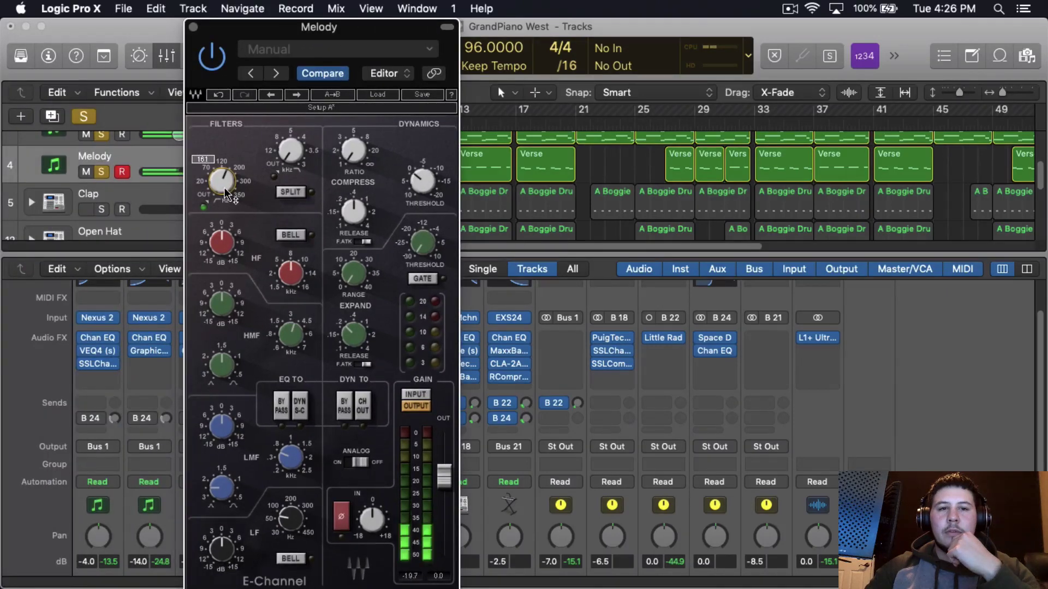
# Step: On the Melody's SSLChannel, raise the HF frequency to about 14 kHz and boost the HF gain about 3.5 dB
pyautogui.moveTo(304, 283)
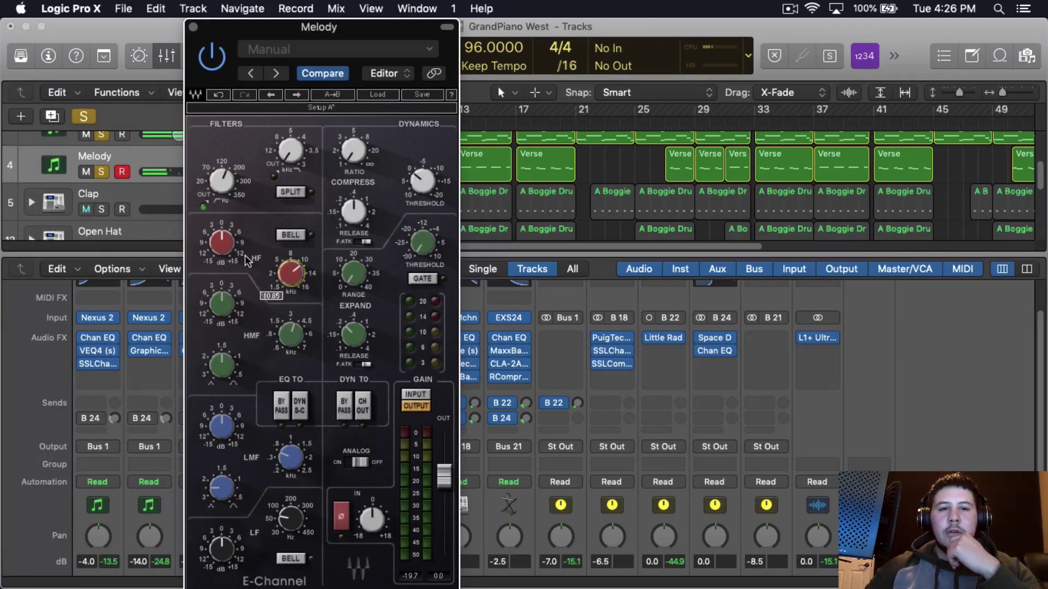
pyautogui.scroll(5, 292, 286)
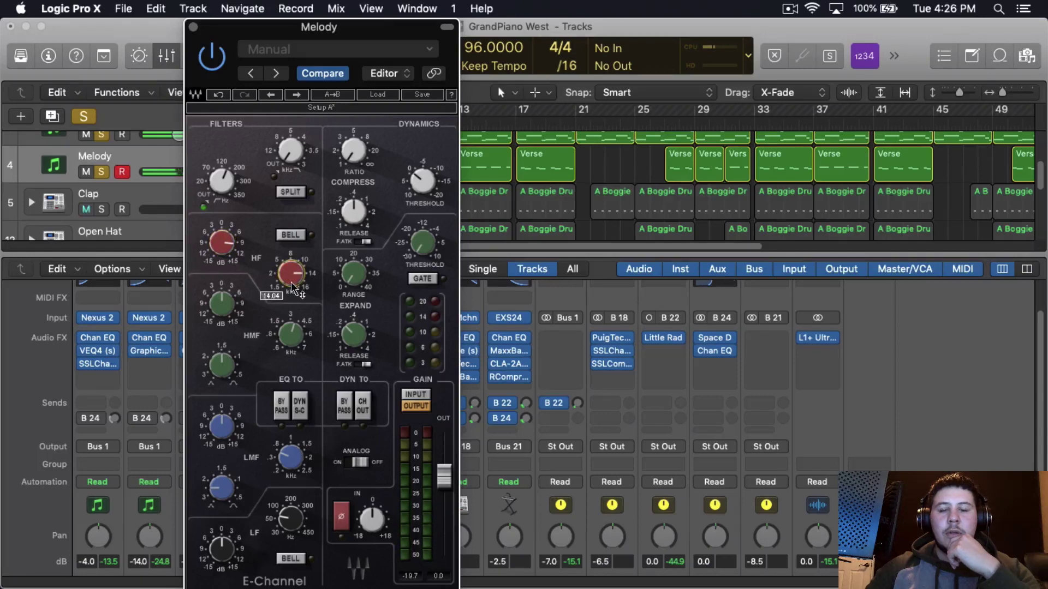
pyautogui.scroll(6, 228, 256)
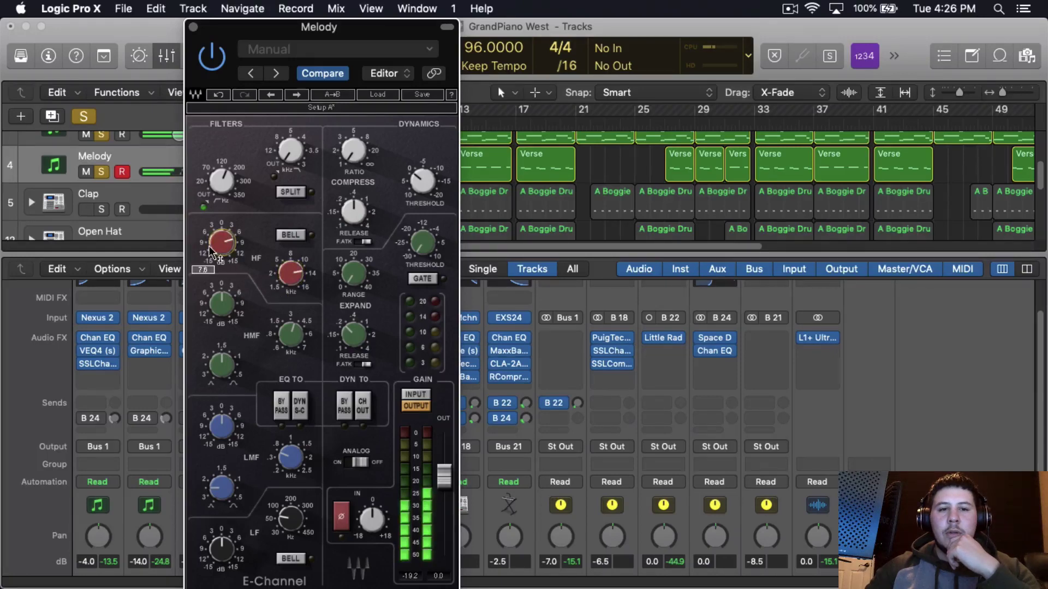
pyautogui.scroll(-2, 223, 256)
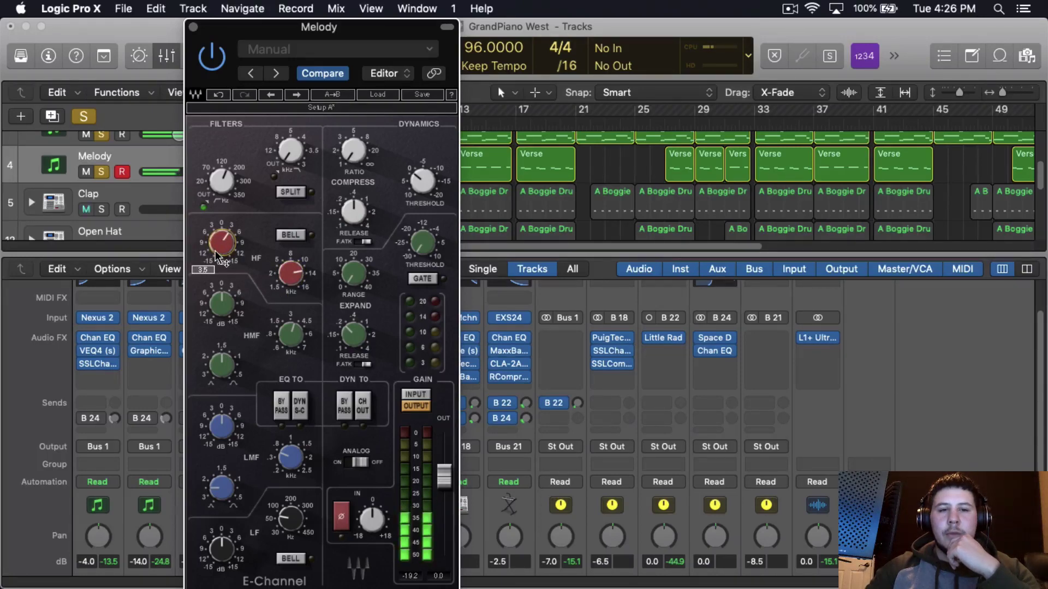
# Step: Boost the HMF band just below 3 kHz and raise the compressor ratio slightly on the Melody's SSLChannel, and close it
pyautogui.scroll(1, 228, 315)
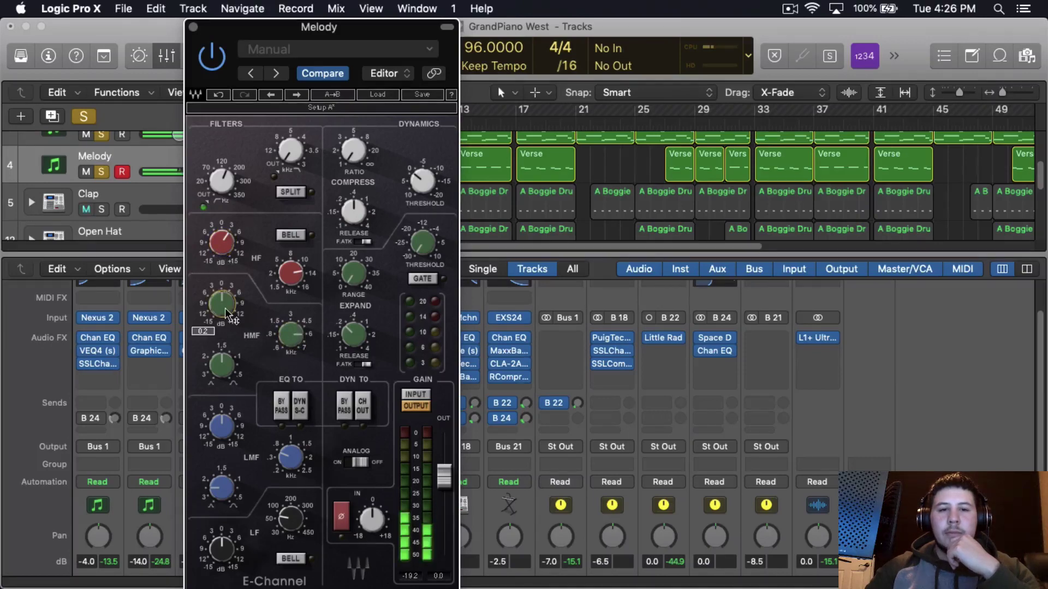
pyautogui.scroll(2, 228, 315)
pyautogui.scroll(1, 286, 341)
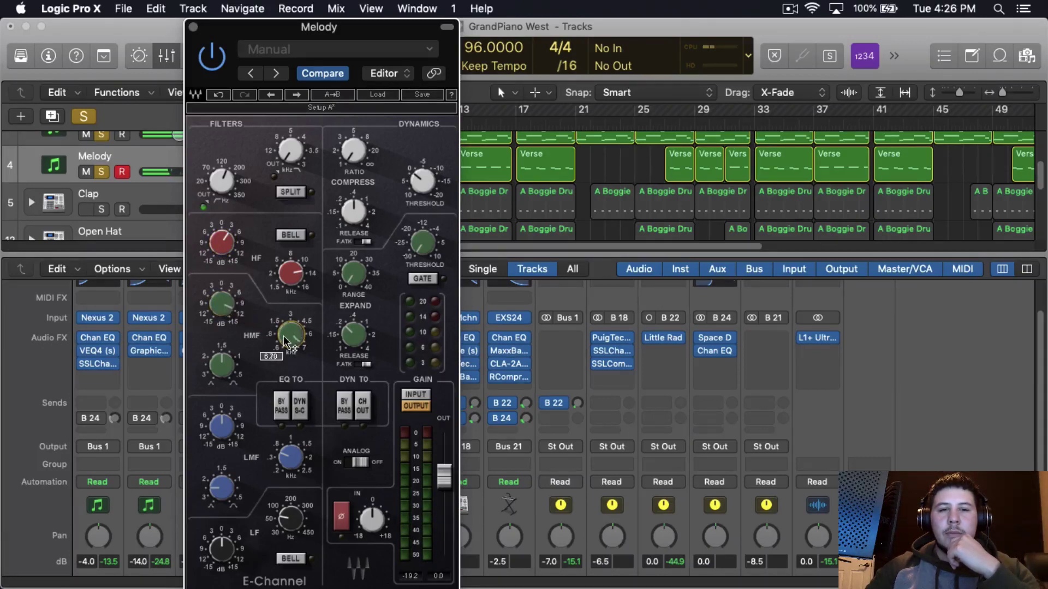
pyautogui.scroll(-2, 283, 341)
pyautogui.scroll(-3, 284, 341)
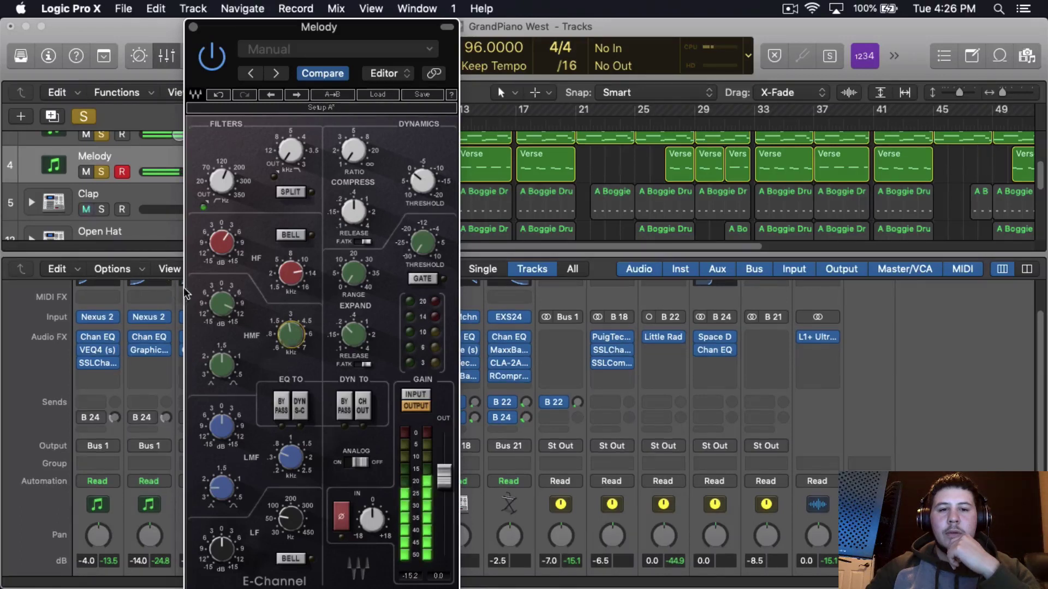
pyautogui.scroll(-3, 222, 315)
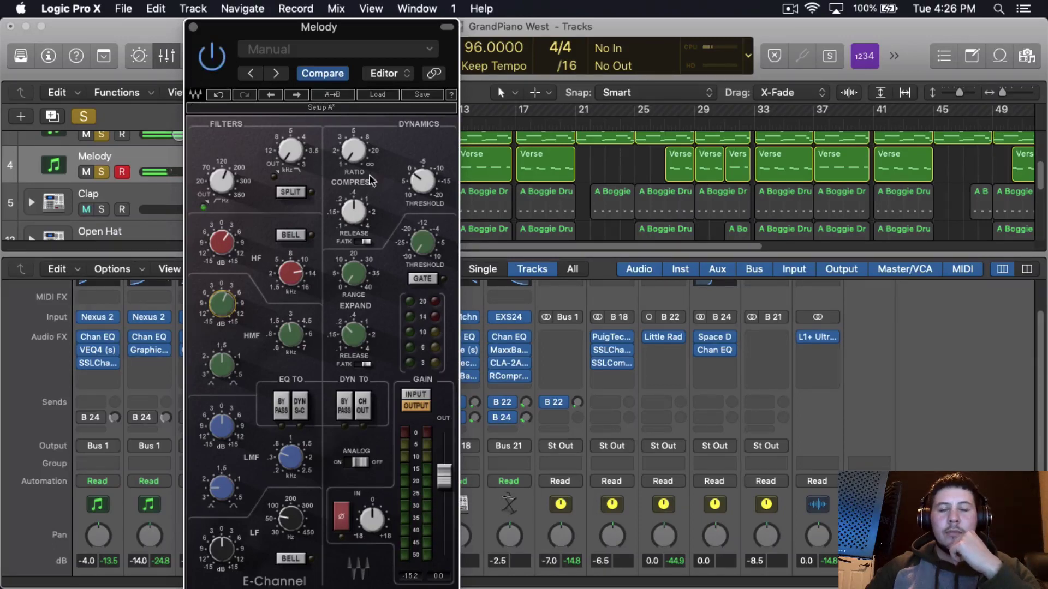
pyautogui.moveTo(354, 161)
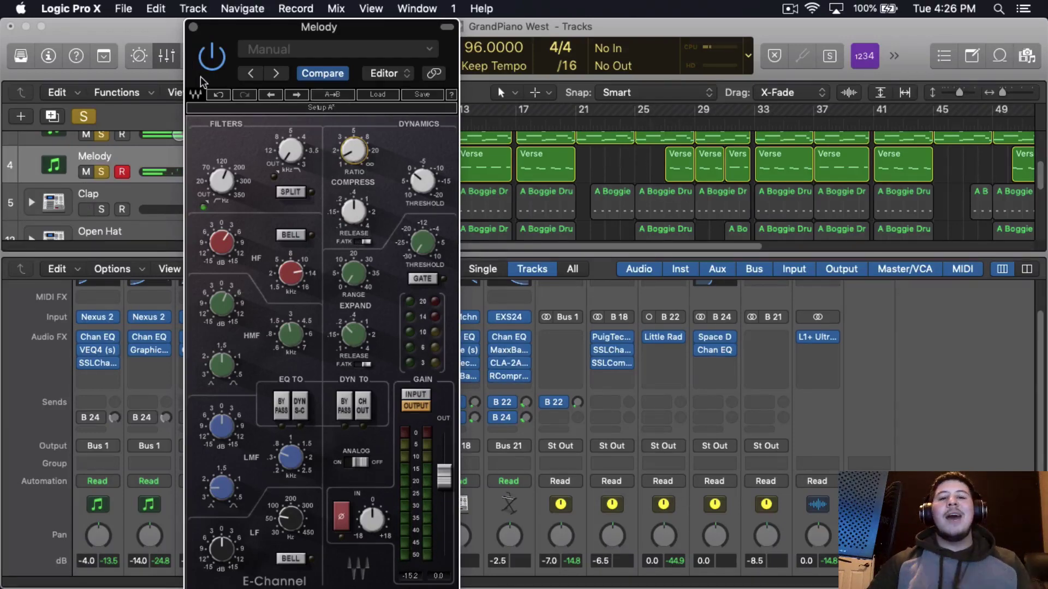
pyautogui.click(193, 27)
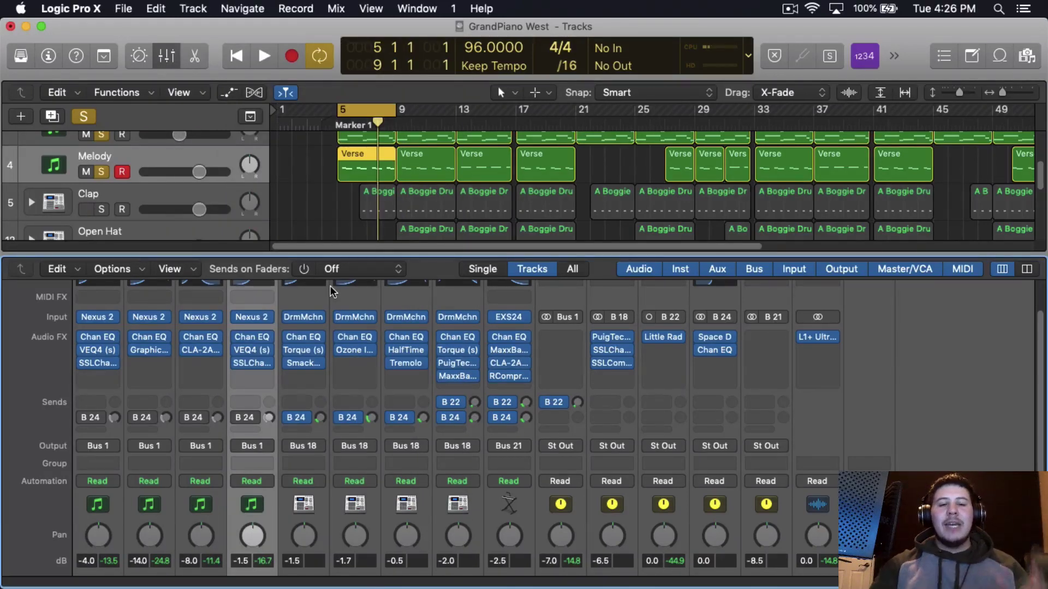
# Step: Select the four Nexus instrument channels and play the looped verse to check the signal on the Pianos bus
pyautogui.click(98, 498)
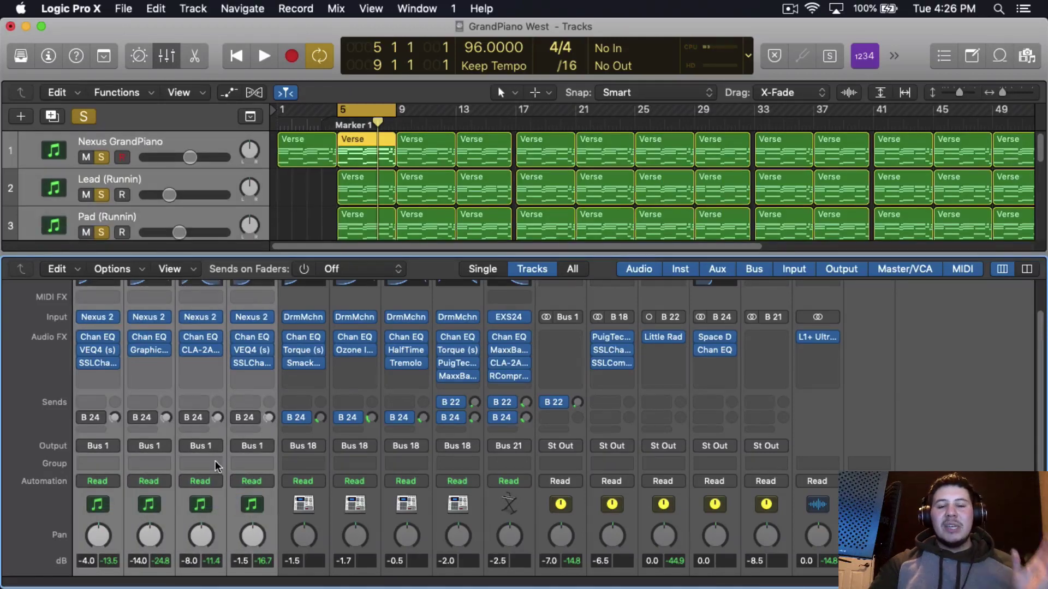
pyautogui.scroll(-5, 600, 425)
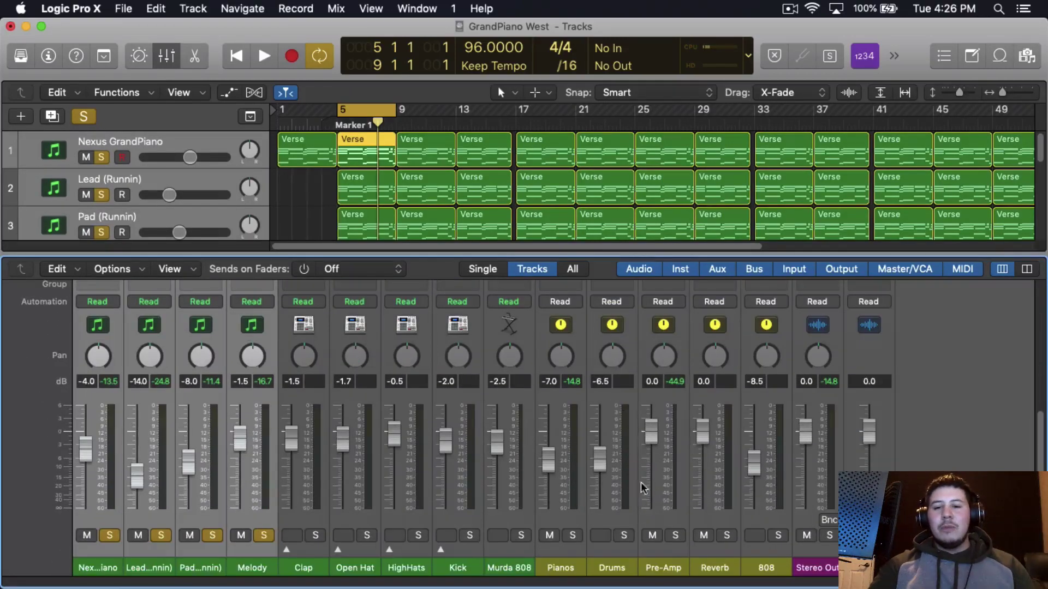
pyautogui.click(573, 536)
pyautogui.press('space')
pyautogui.scroll(5, 573, 524)
pyautogui.scroll(-5, 571, 512)
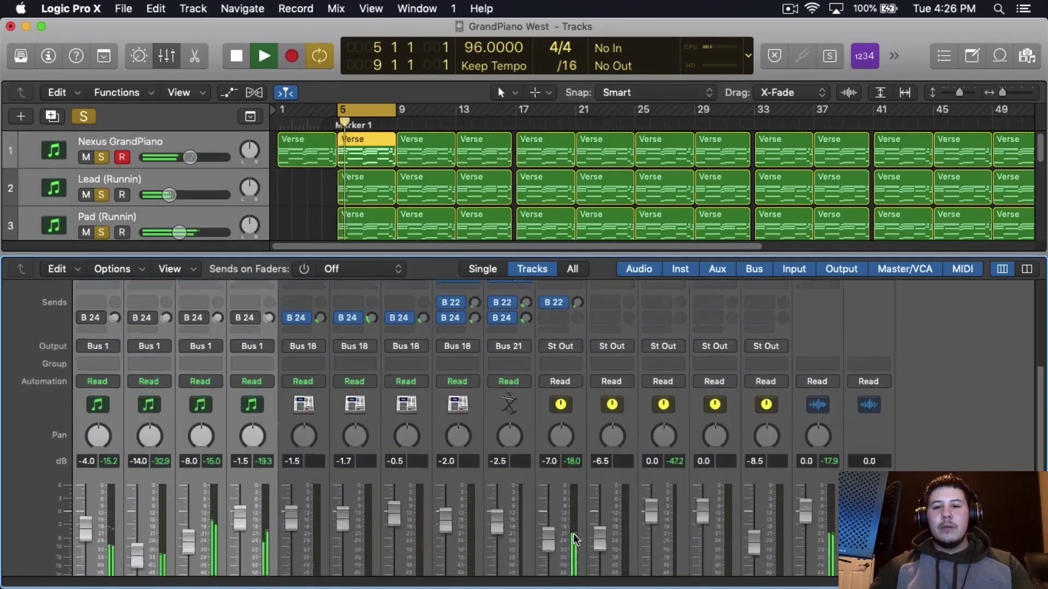
pyautogui.scroll(3, 571, 512)
pyautogui.press('space')
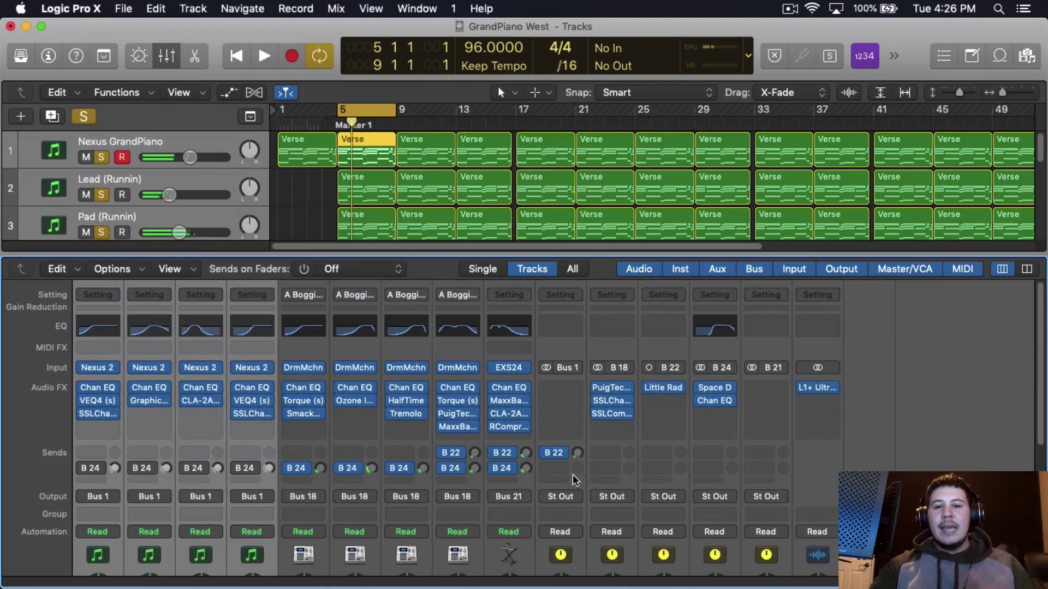
# Step: Review the Little Radiator on the Pre-Amp channel, close it, and adjust the Pianos send to Bus 22 during playback
pyautogui.click(664, 389)
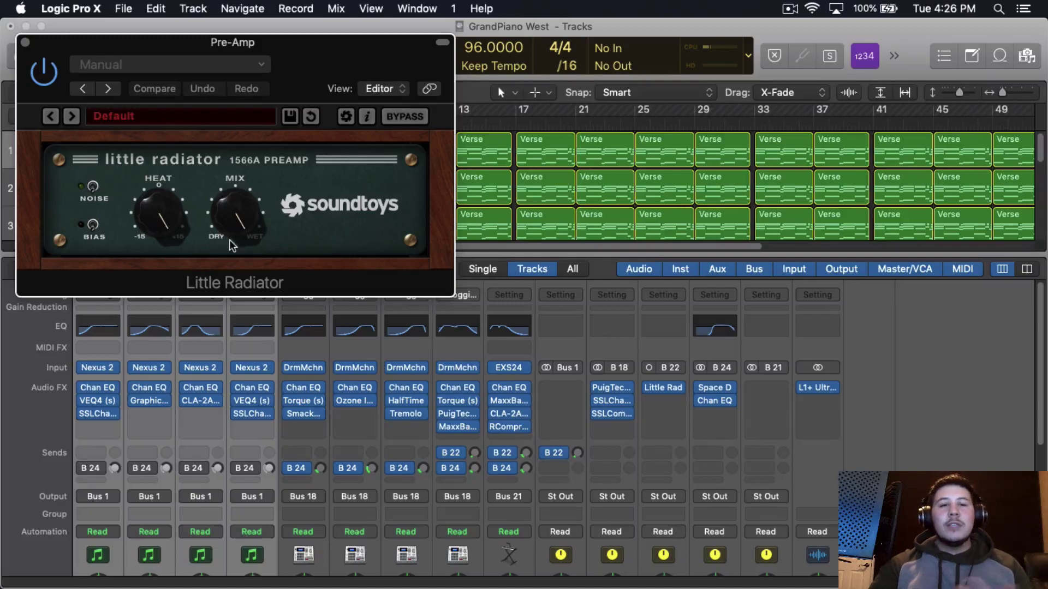
pyautogui.press('super+w')
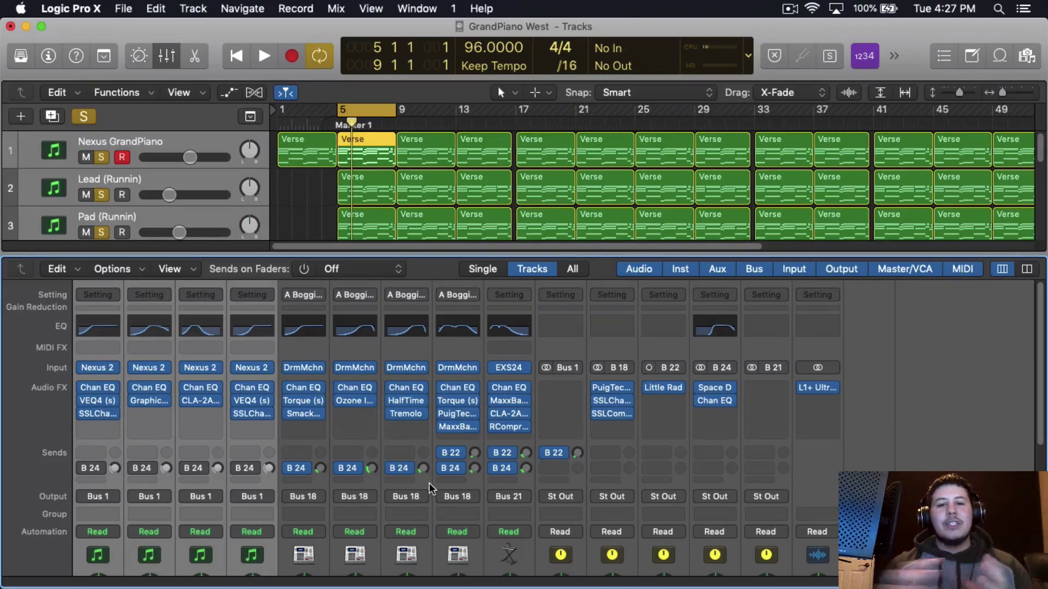
pyautogui.press('space')
pyautogui.moveTo(577, 453)
pyautogui.mouseDown()
pyautogui.moveTo(576, 419)
pyautogui.moveTo(588, 442)
pyautogui.moveTo(577, 446)
pyautogui.mouseUp()
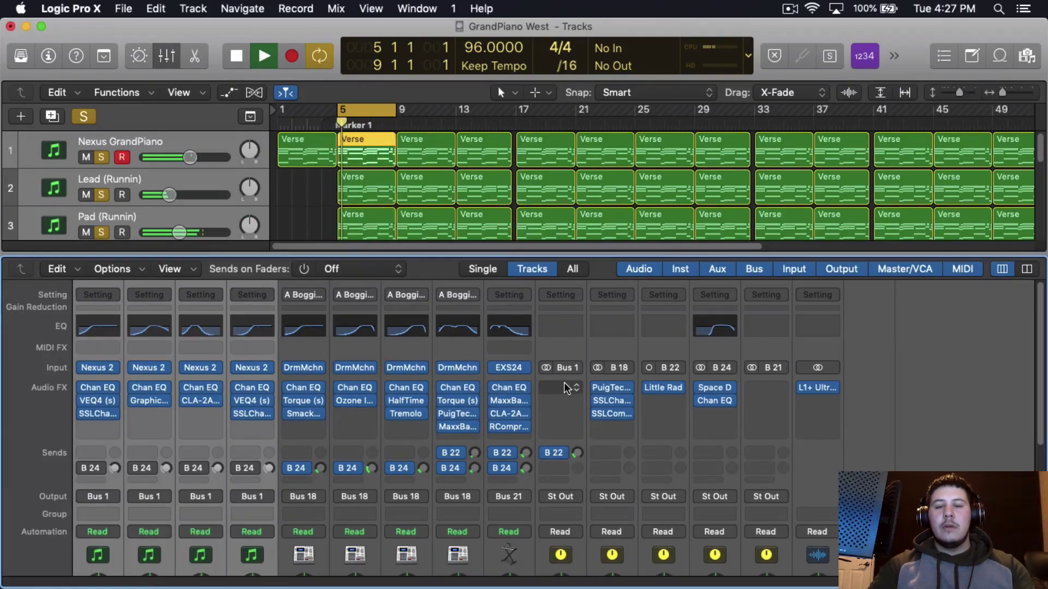
pyautogui.press('space')
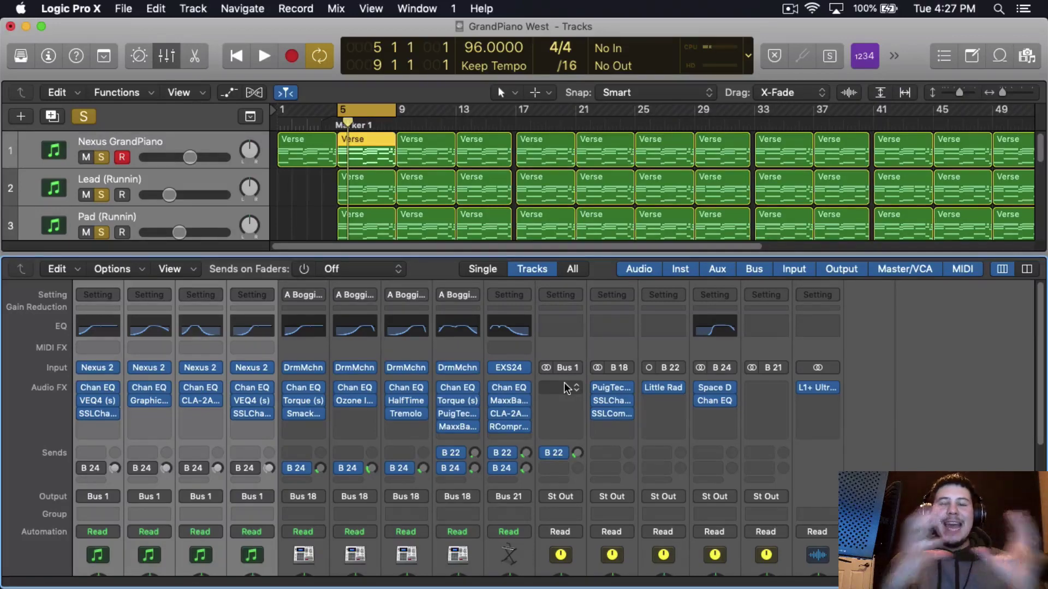
# Step: Review the Channel EQ curves of the Nexus GrandPiano and Lead channels, and close the EQ window
pyautogui.click(115, 326)
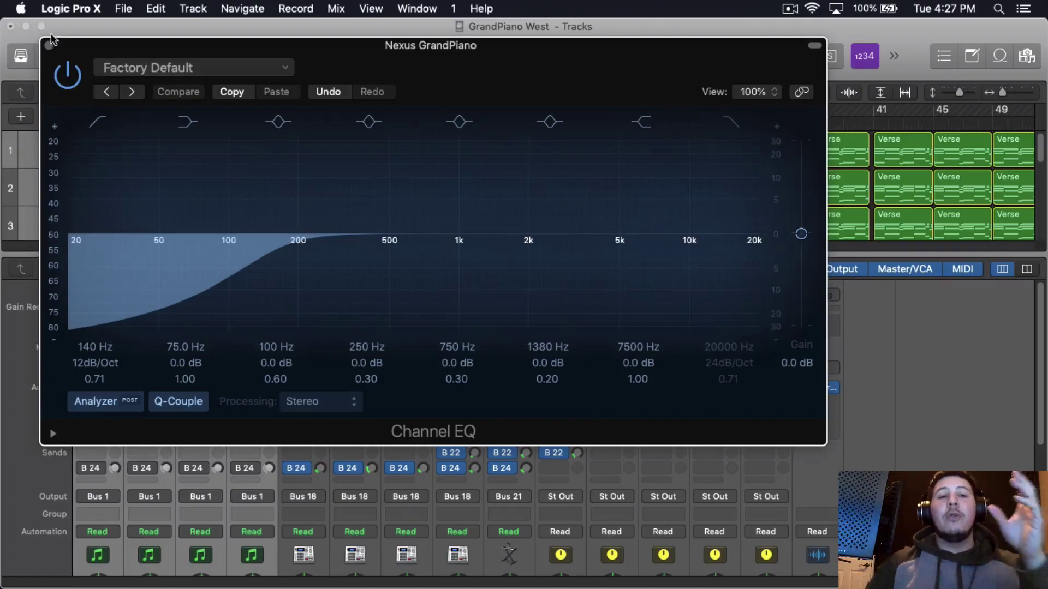
pyautogui.press('Up')
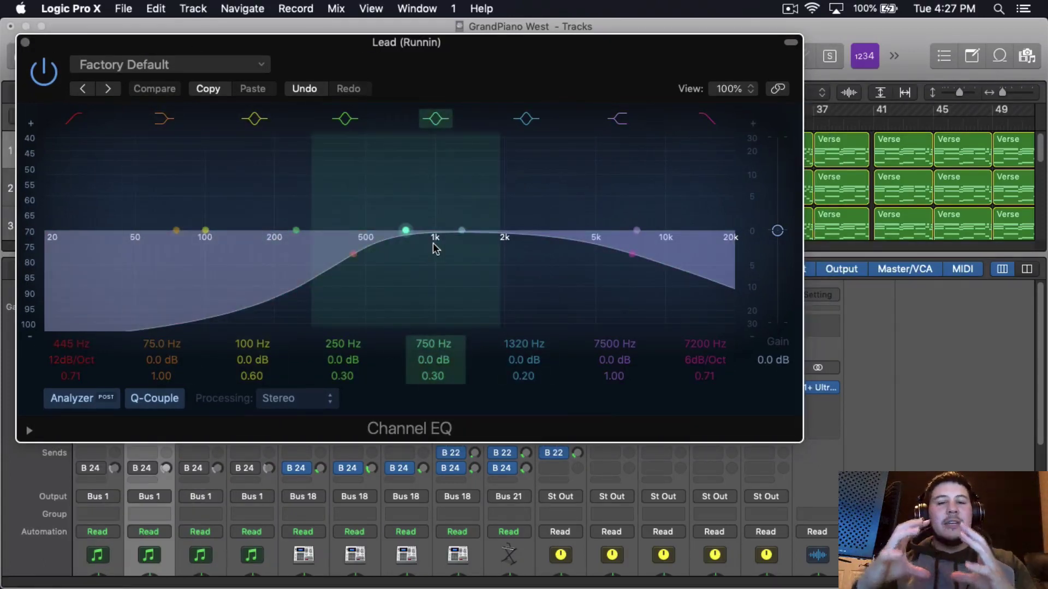
pyautogui.click(25, 42)
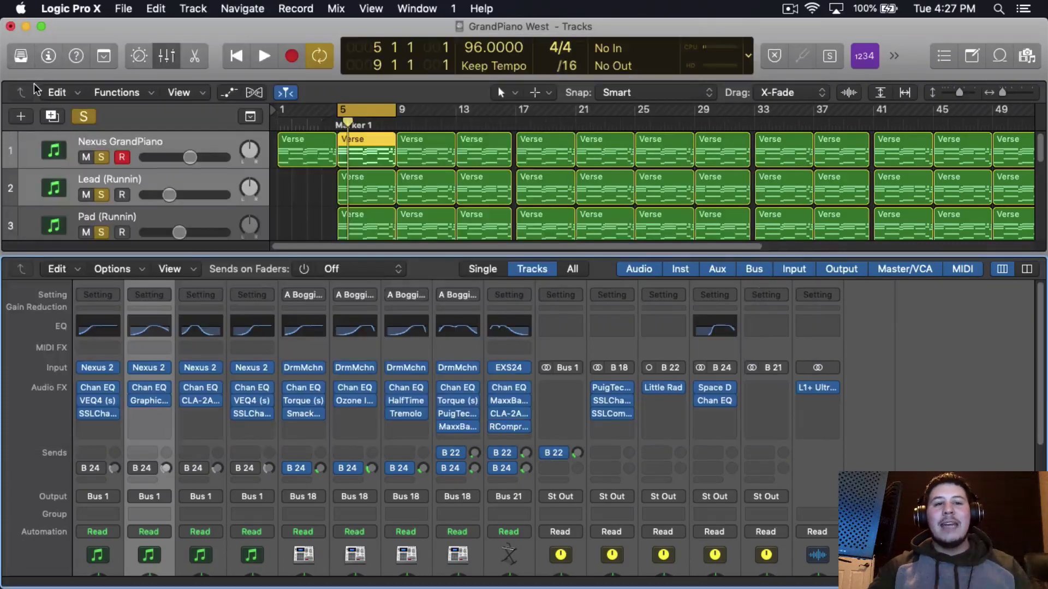
# Step: Insert the Waves H-Comp (s) compressor in the first audio effect slot of the Pianos channel
pyautogui.click(560, 387)
pyautogui.moveTo(567, 575)
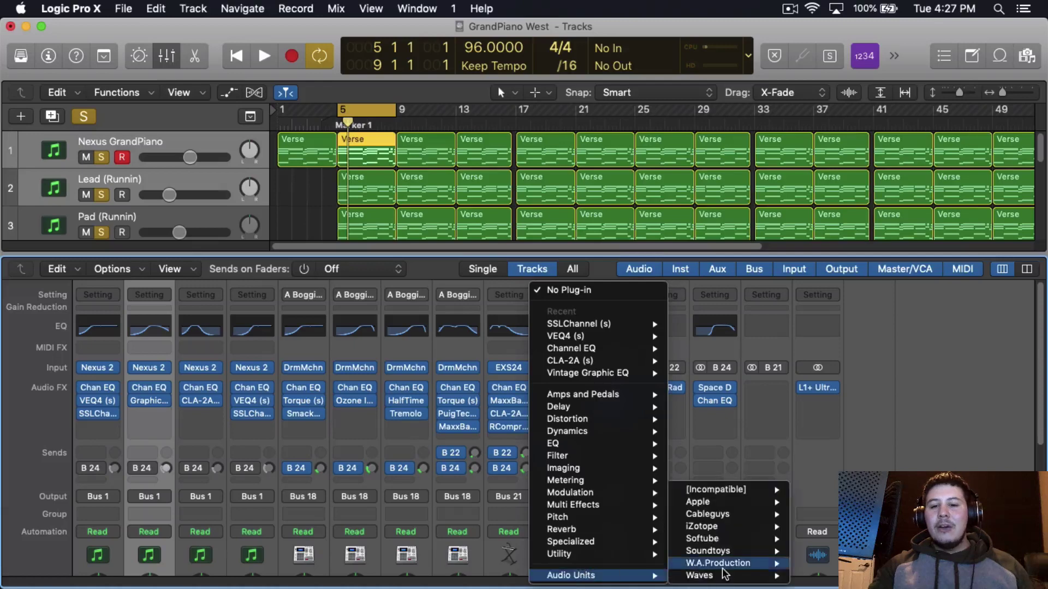
pyautogui.moveTo(704, 576)
pyautogui.scroll(-5, 832, 434)
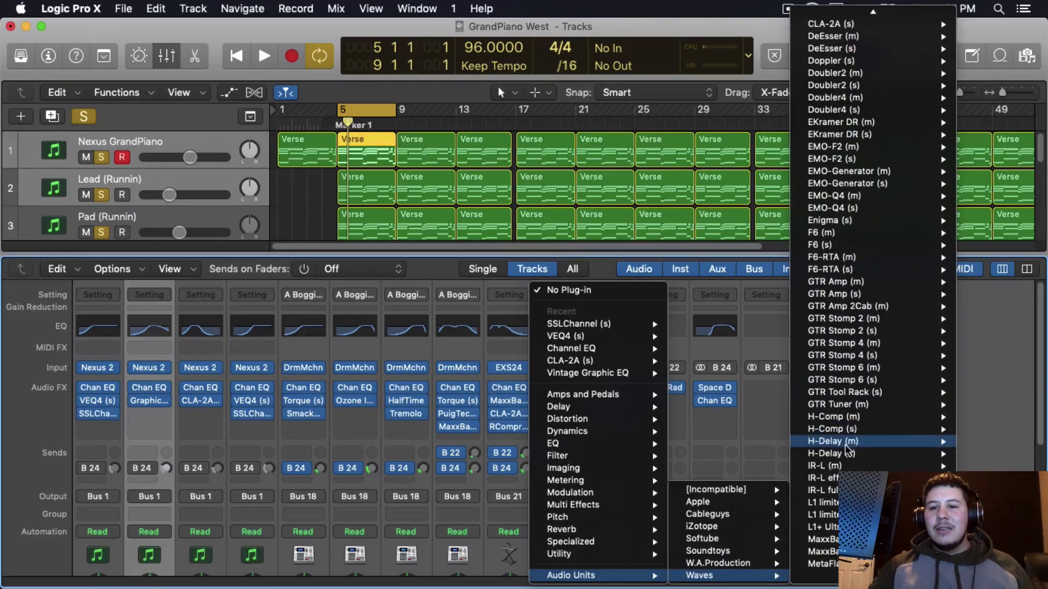
pyautogui.moveTo(832, 430)
pyautogui.click(956, 427)
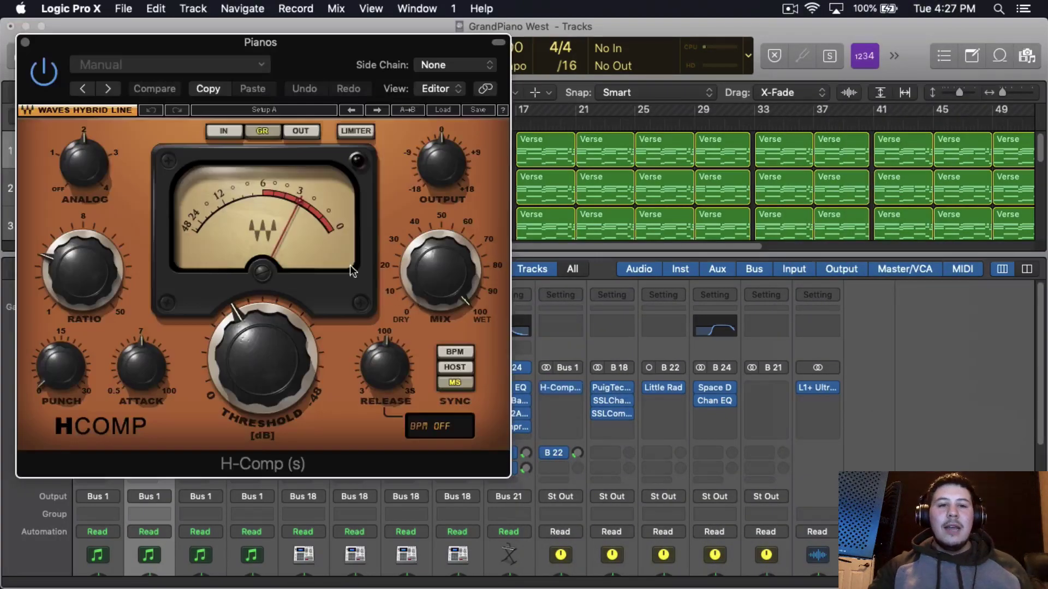
# Step: On the Pianos' H-Comp, set Punch to about 15 and shorten the release time
pyautogui.moveTo(66, 305); pyautogui.dragTo(76, 296)
pyautogui.moveTo(60, 365); pyautogui.dragTo(137, 378)
pyautogui.moveTo(160, 383)
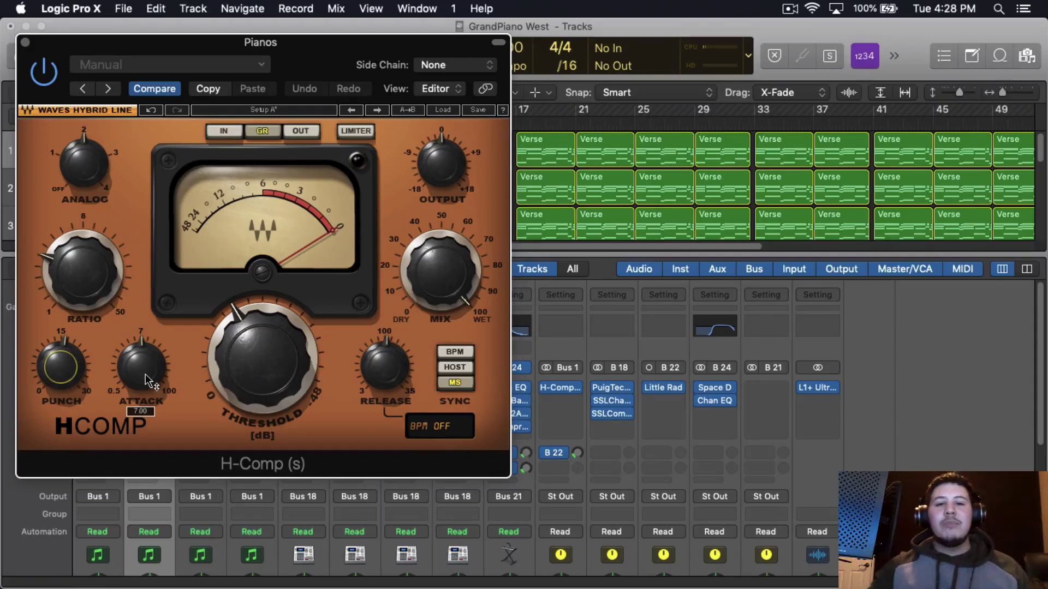
pyautogui.moveTo(398, 364); pyautogui.dragTo(400, 364)
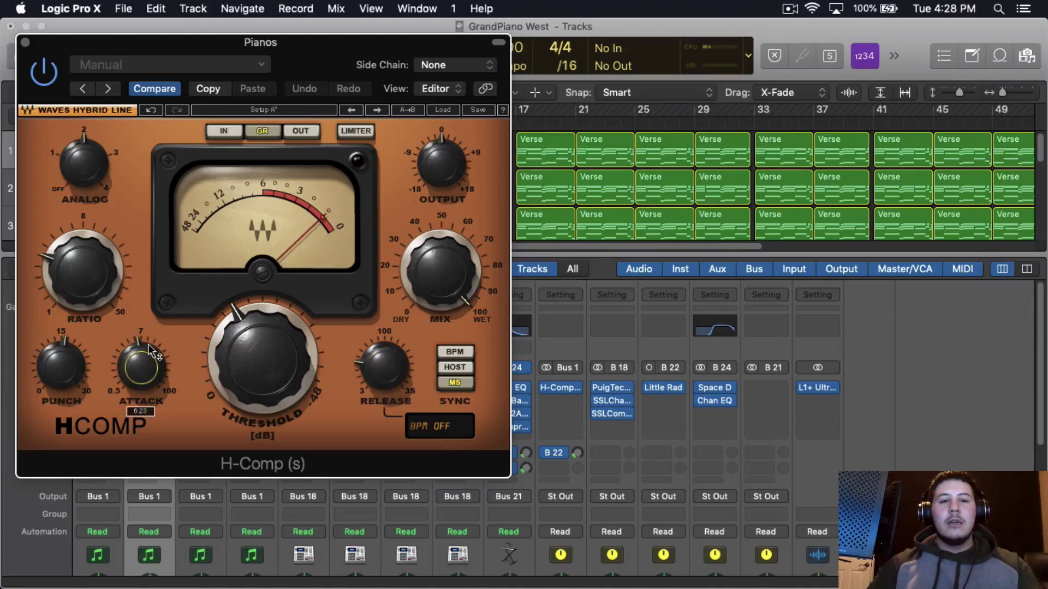
# Step: Set the H-Comp threshold on the Pianos channel to about -14 dB, and close the plug-in
pyautogui.moveTo(293, 362); pyautogui.dragTo(293, 377)
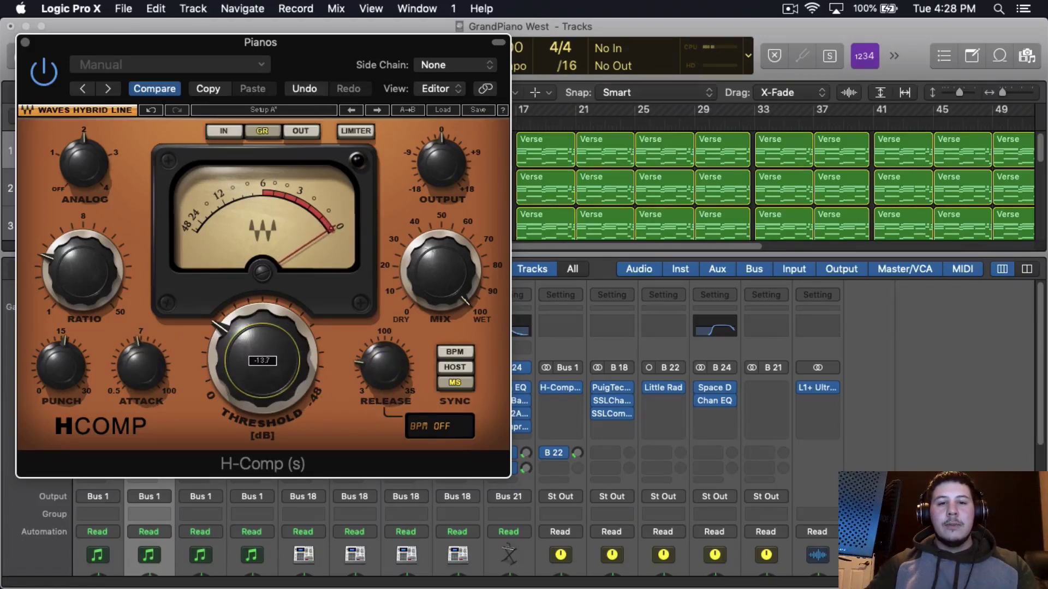
pyautogui.moveTo(271, 334)
pyautogui.mouseDown()
pyautogui.moveTo(271, 393)
pyautogui.moveTo(271, 345)
pyautogui.mouseUp()
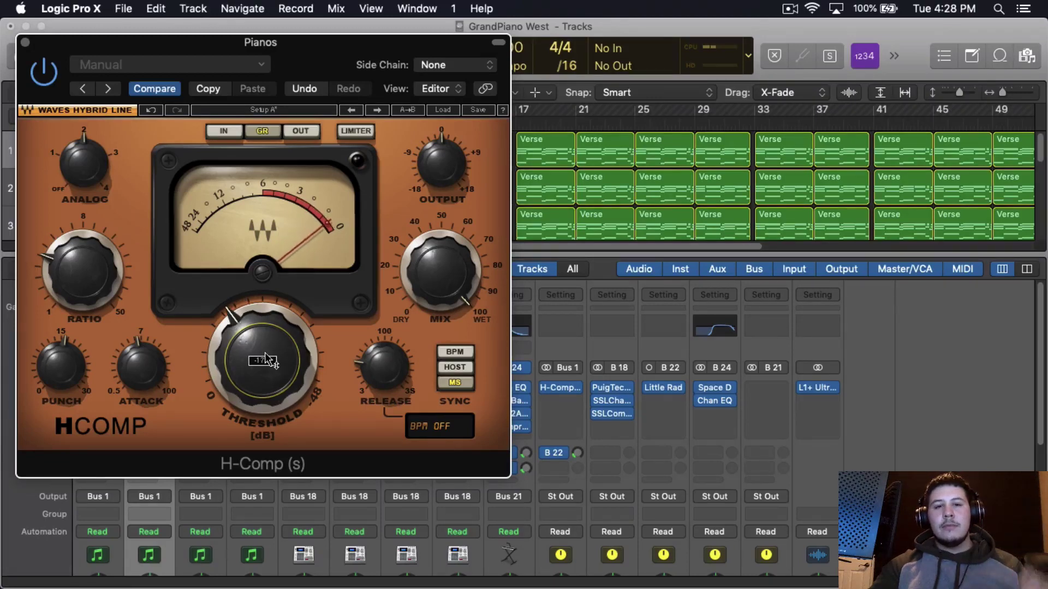
pyautogui.moveTo(267, 360); pyautogui.dragTo(267, 351)
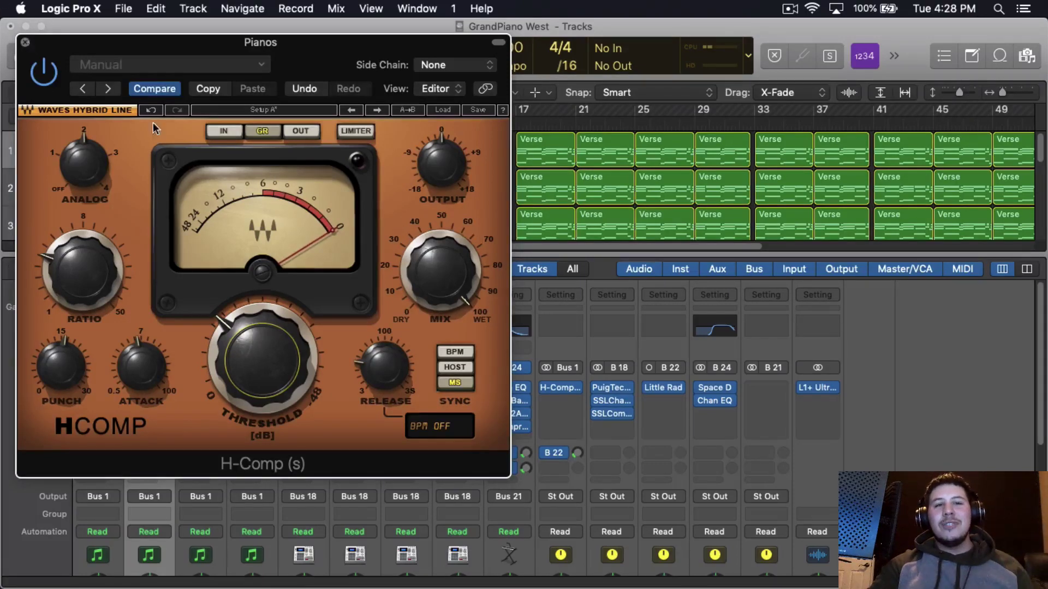
pyautogui.click(25, 42)
# Step: Insert the Softube Drawmer S73 processor in the second audio effect slot of the Pianos channel
pyautogui.click(563, 404)
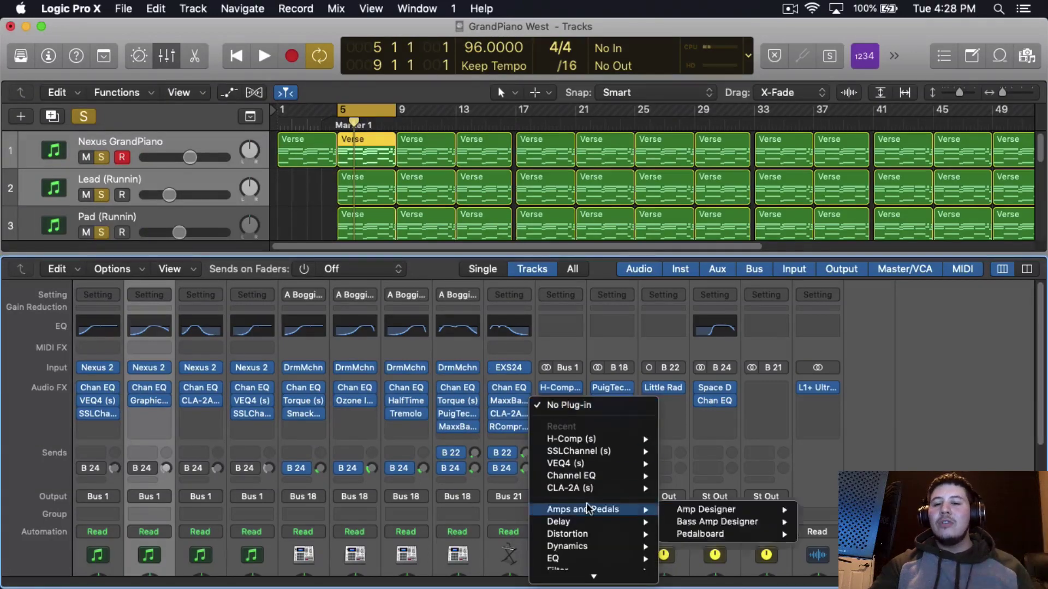
pyautogui.moveTo(576, 574)
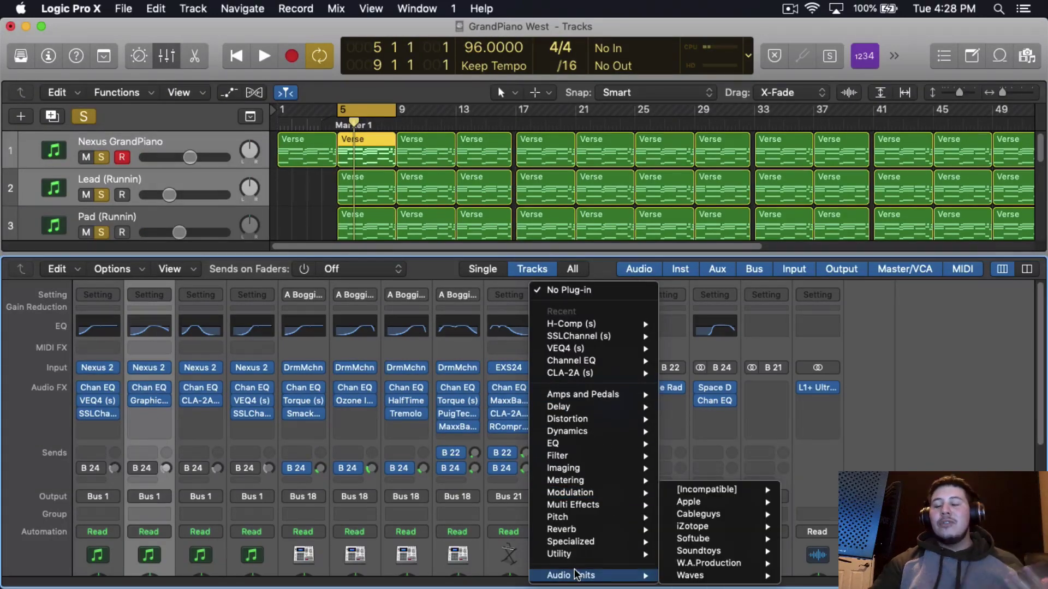
pyautogui.moveTo(672, 544)
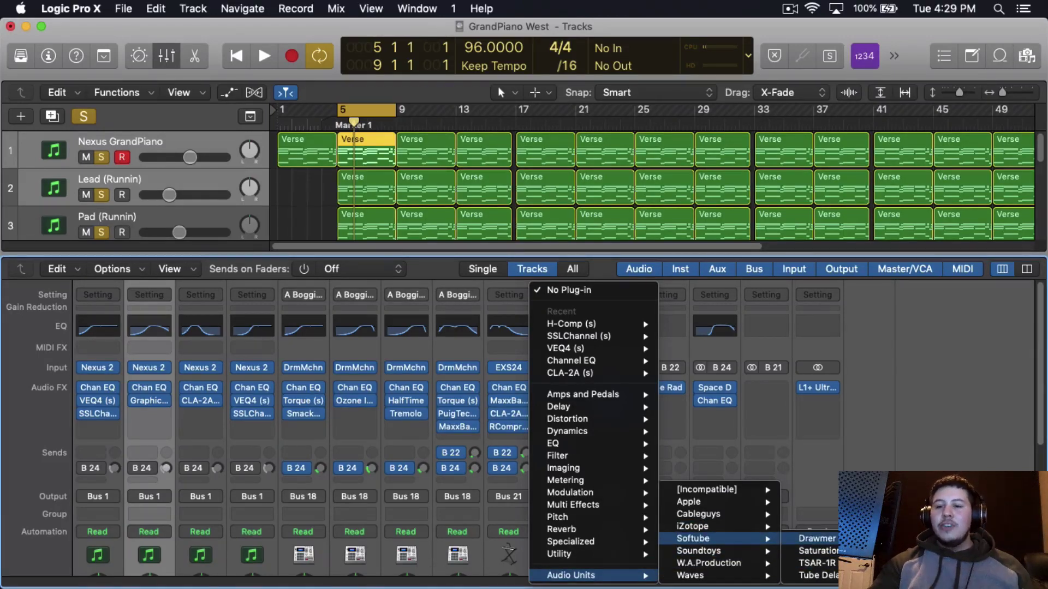
pyautogui.click(813, 538)
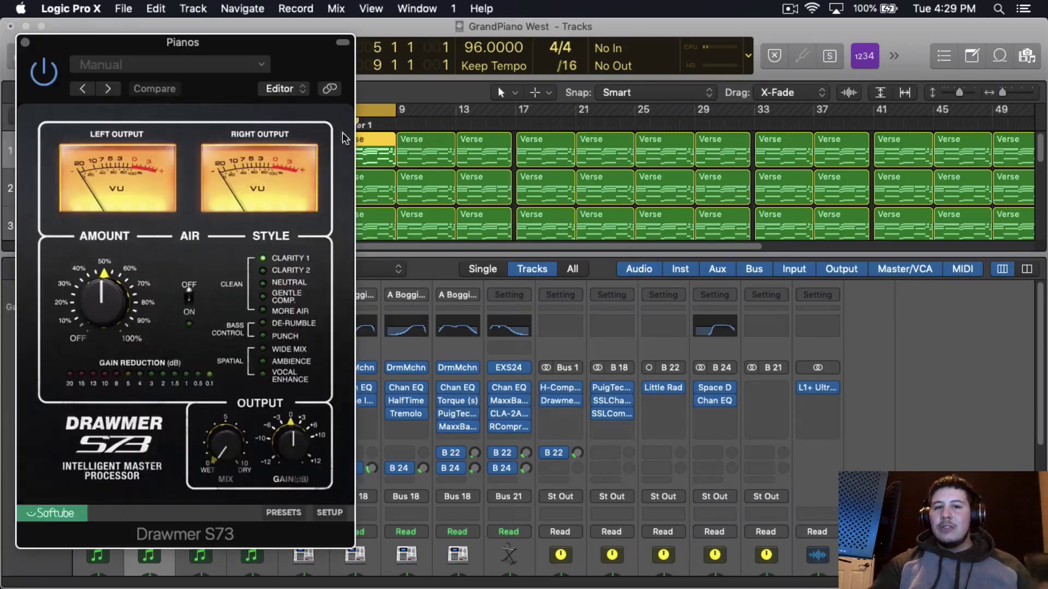
# Step: Audition the Clarity 2, Neutral and Gentle Comp styles on the Pianos' Drawmer S73, and return to Clarity 1
pyautogui.moveTo(314, 77); pyautogui.dragTo(439, 70)
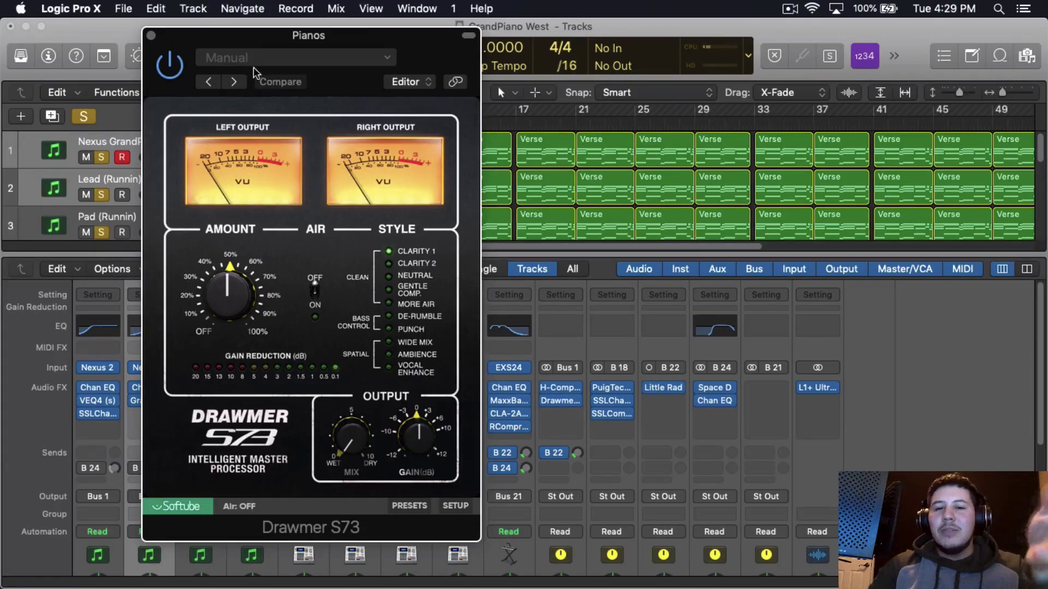
pyautogui.moveTo(253, 67); pyautogui.dragTo(274, 68)
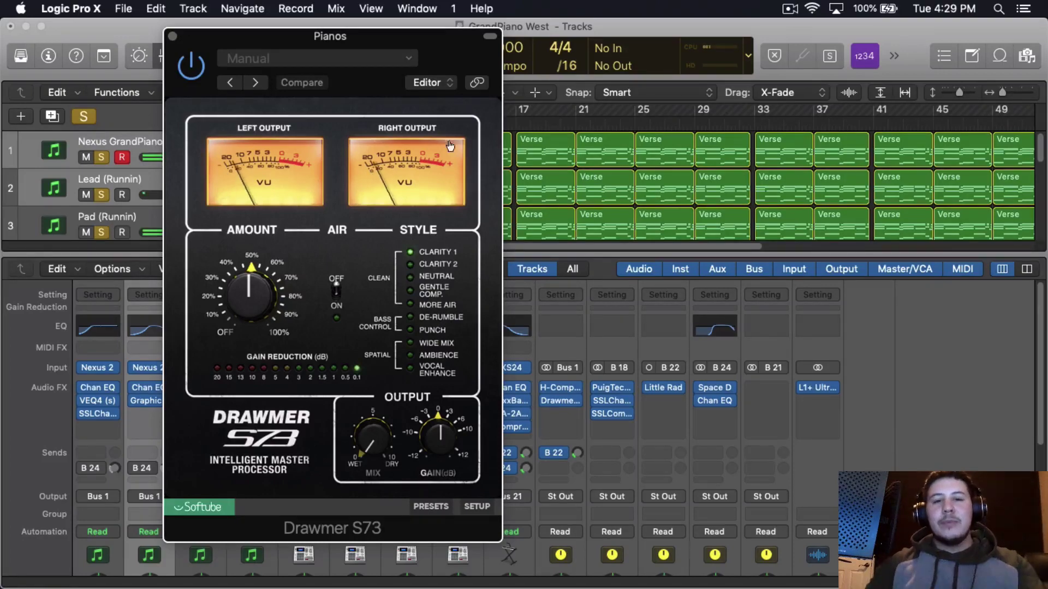
pyautogui.click(411, 266)
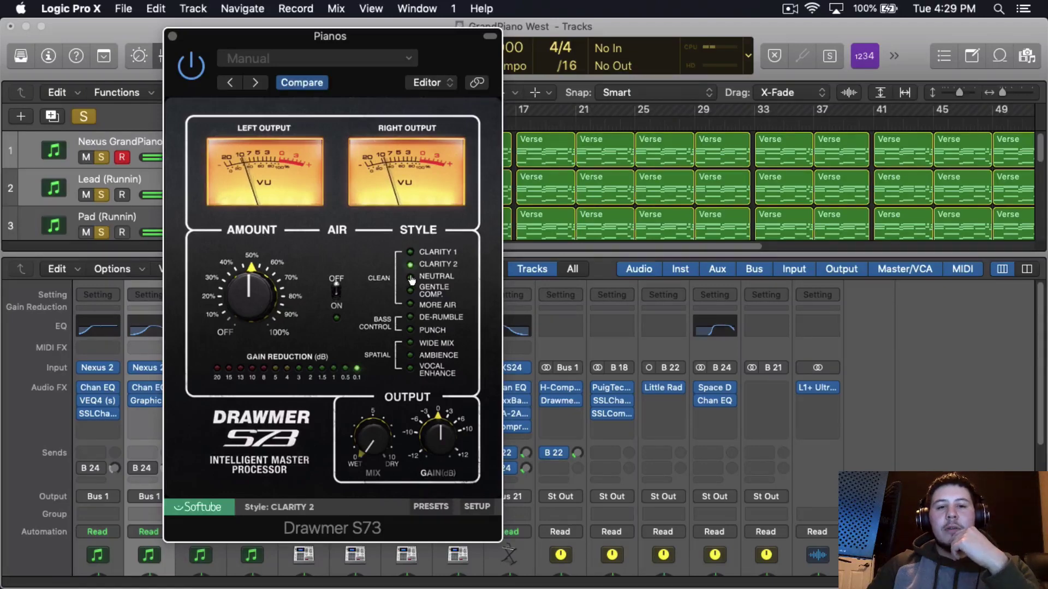
pyautogui.click(411, 278)
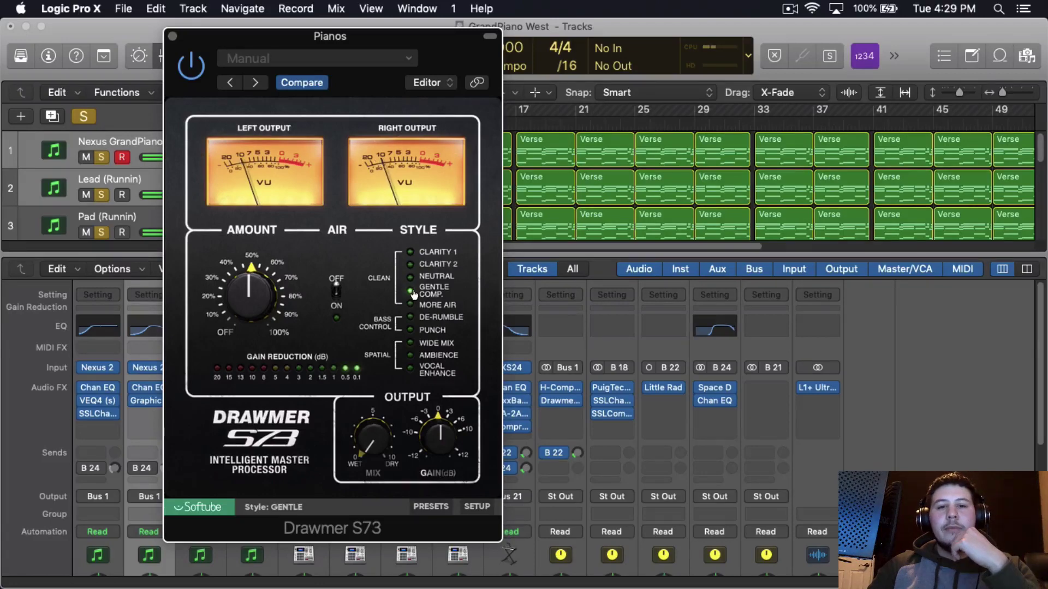
pyautogui.click(410, 292)
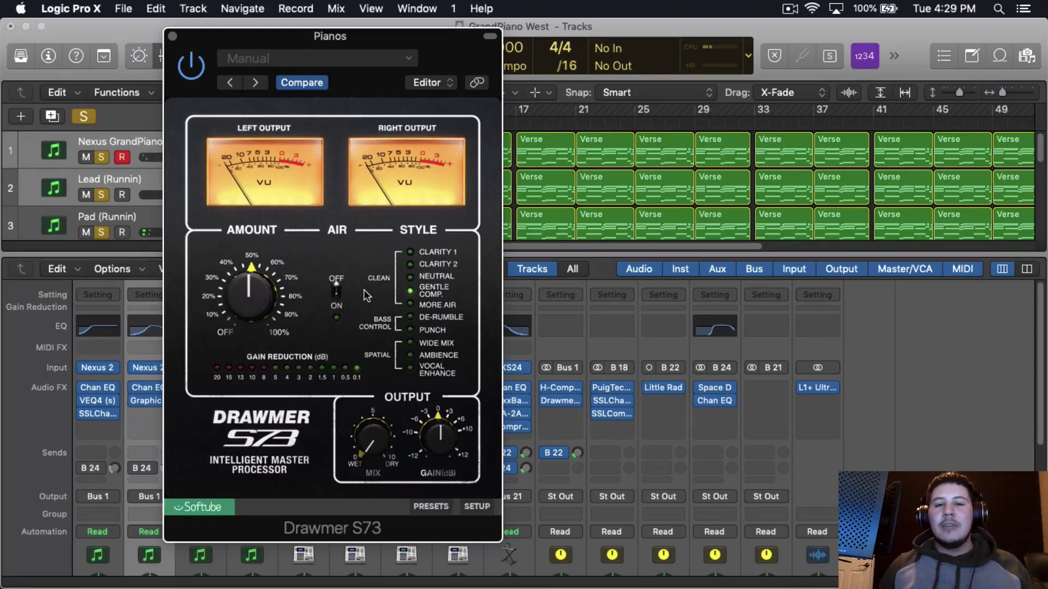
pyautogui.click(410, 253)
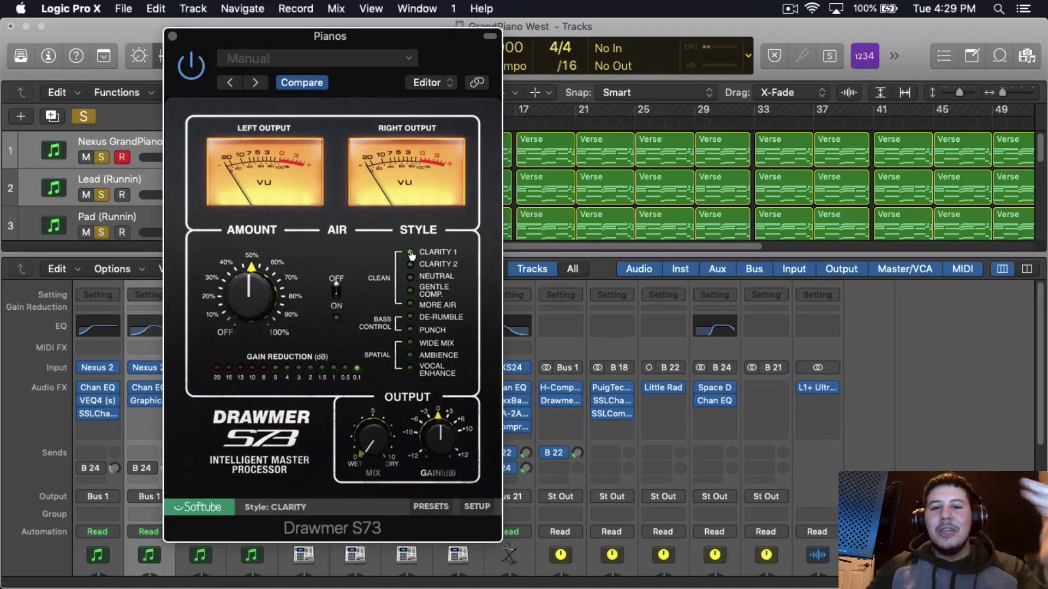
# Step: On the Pianos' Drawmer S73, switch Air on and raise Amount to about 55%, using the Clarity 1 style
pyautogui.click(337, 295)
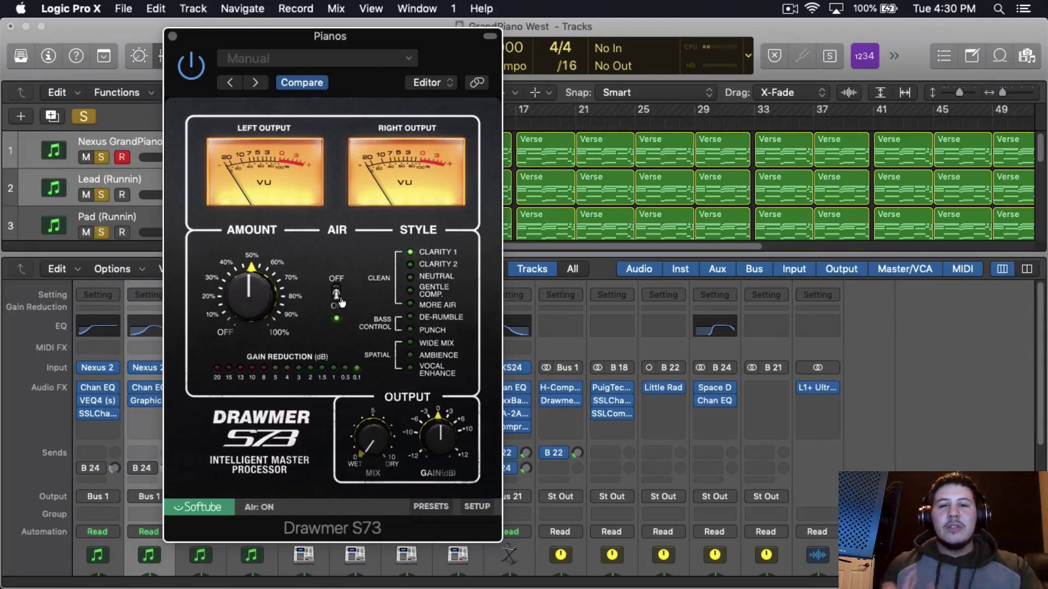
pyautogui.press('space')
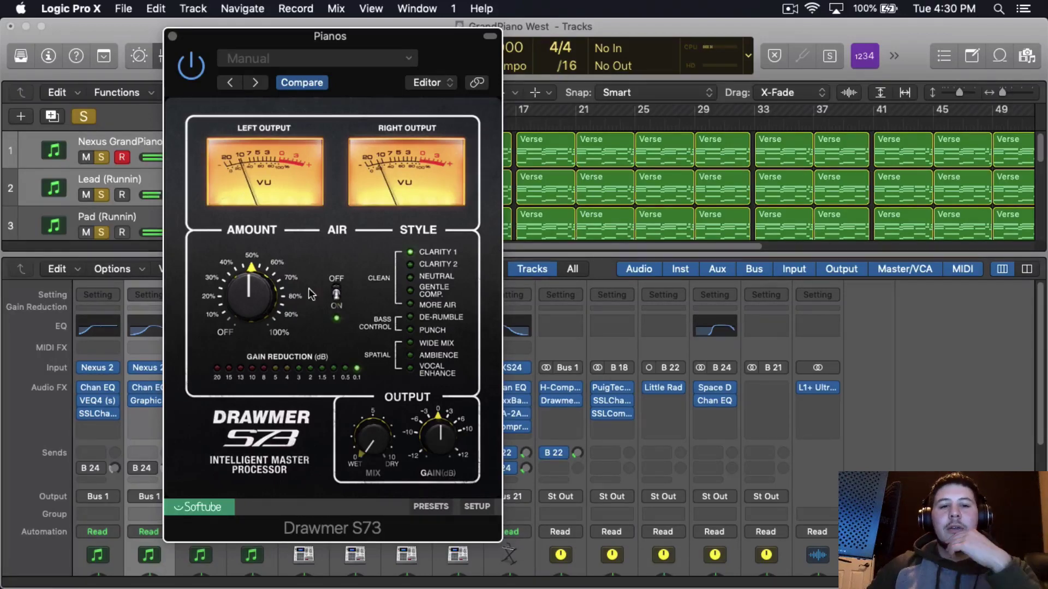
pyautogui.moveTo(254, 301); pyautogui.dragTo(254, 295)
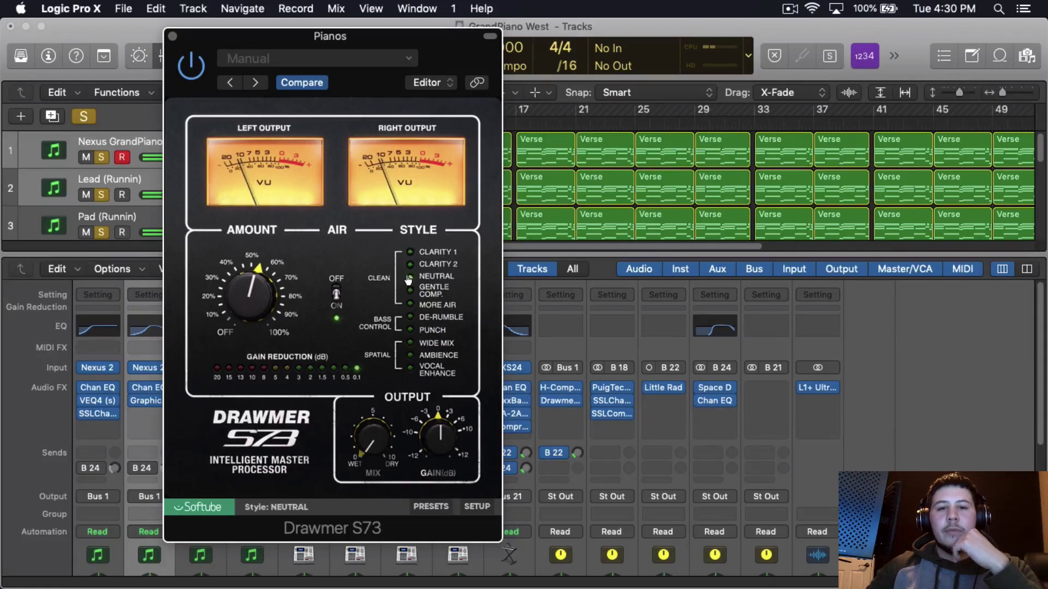
pyautogui.click(410, 254)
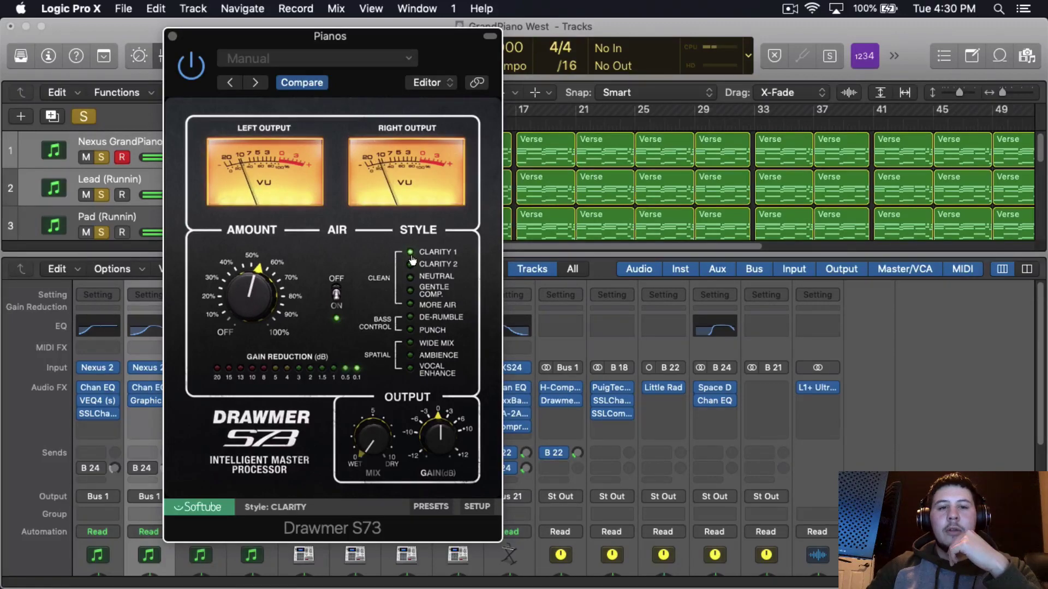
# Step: Bypass and re-enable the Drawmer S73 to compare the Pianos' sound with and without it, and close the plug-in
pyautogui.click(192, 66)
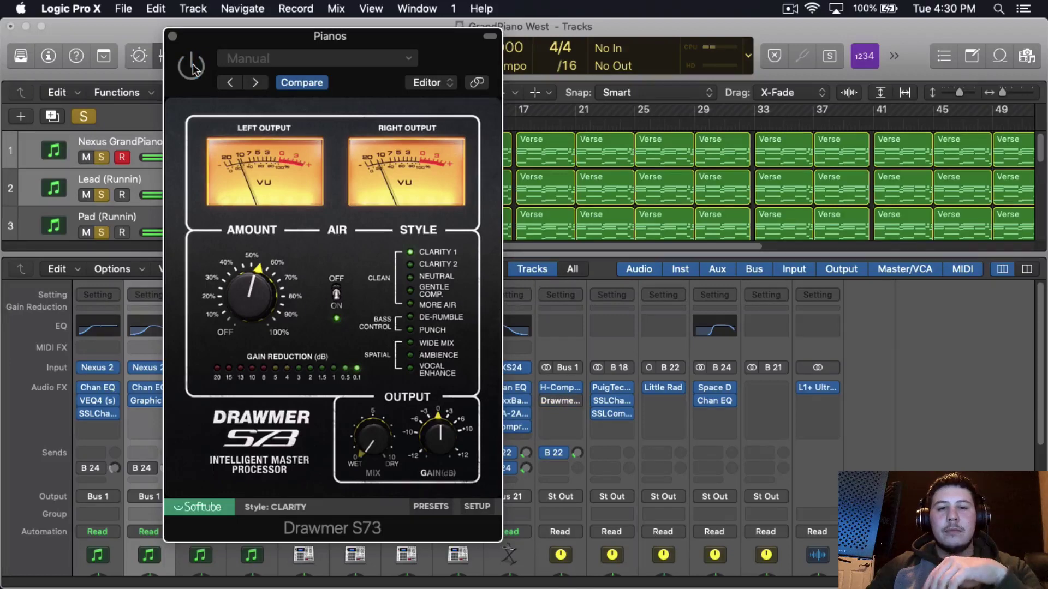
pyautogui.click(192, 66)
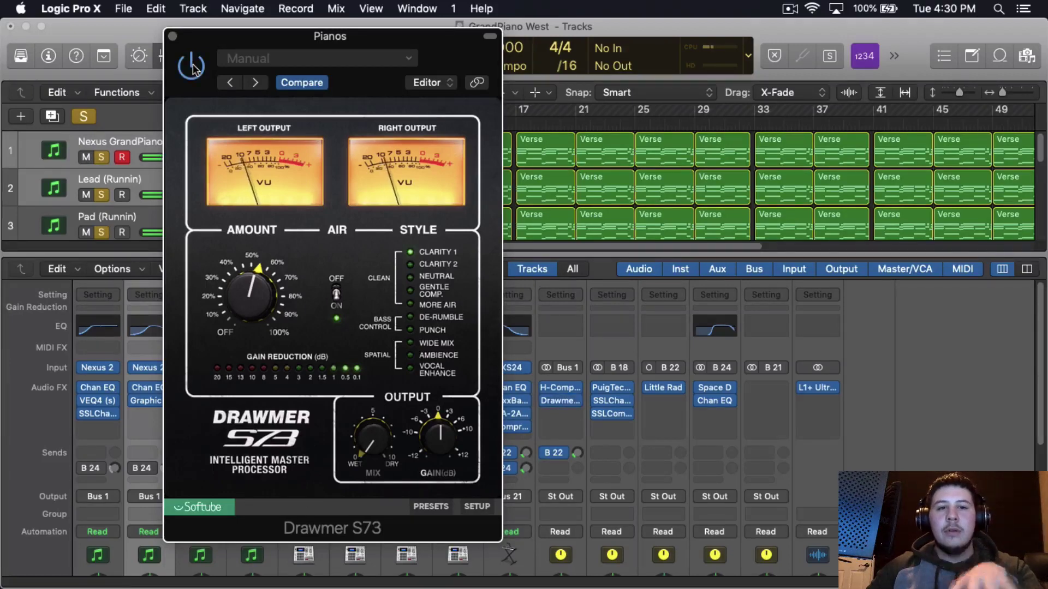
pyautogui.click(172, 36)
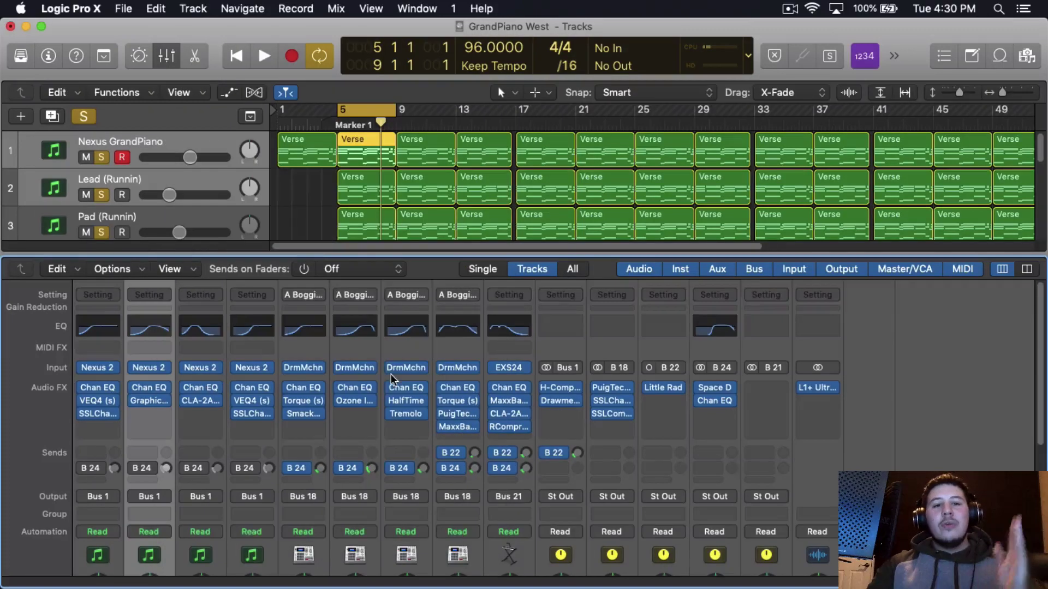
# Step: Lower the Pianos channel's volume fader to -10.6 dB and play the loop briefly to check the level
pyautogui.scroll(-5, 391, 374)
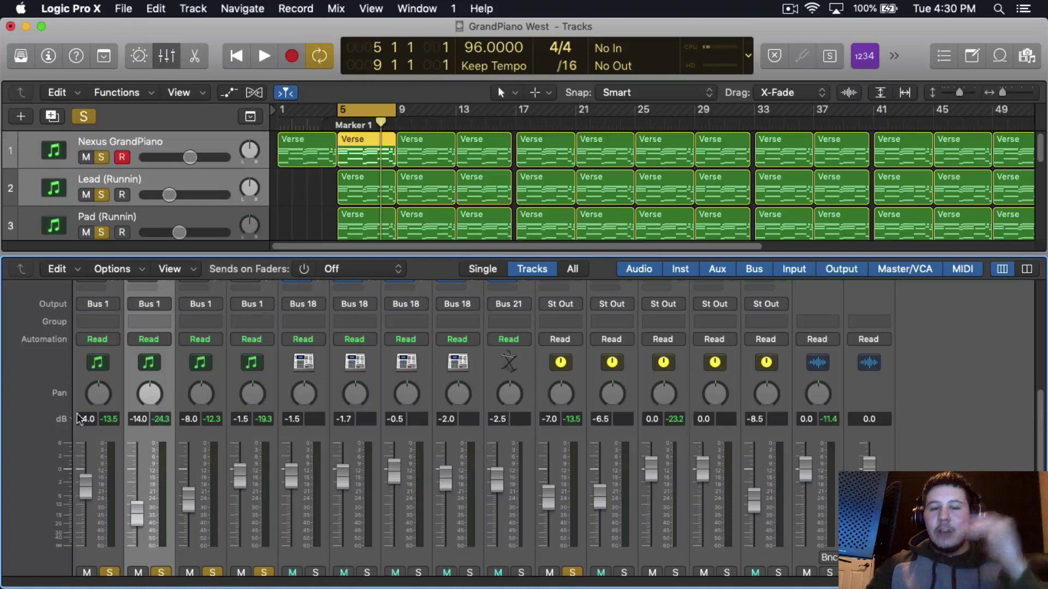
pyautogui.scroll(-2, 100, 371)
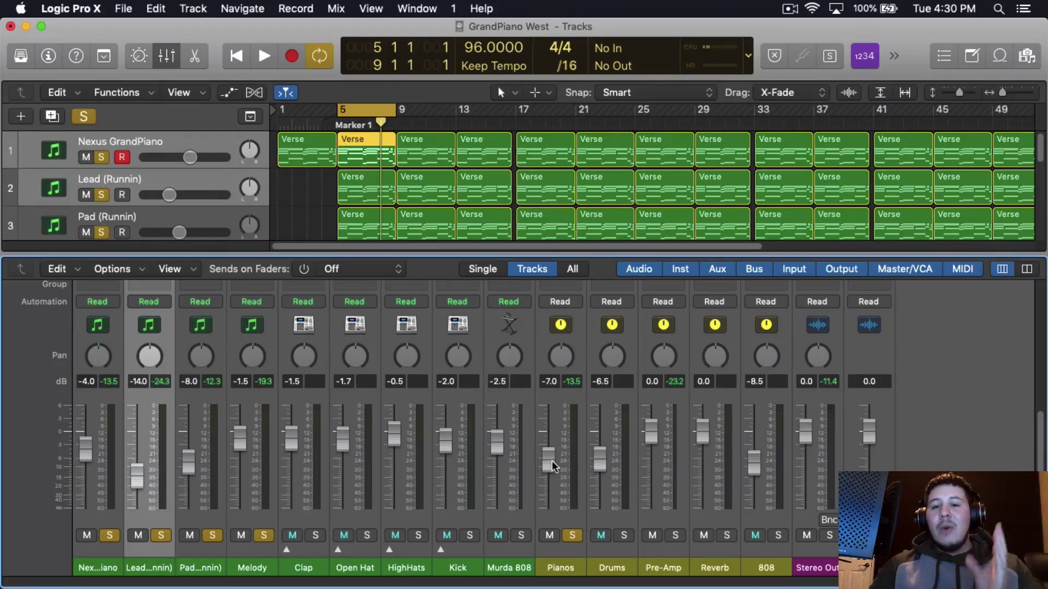
pyautogui.moveTo(546, 463)
pyautogui.mouseDown()
pyautogui.moveTo(545, 444)
pyautogui.moveTo(555, 494)
pyautogui.moveTo(556, 474)
pyautogui.mouseUp()
pyautogui.press('space')
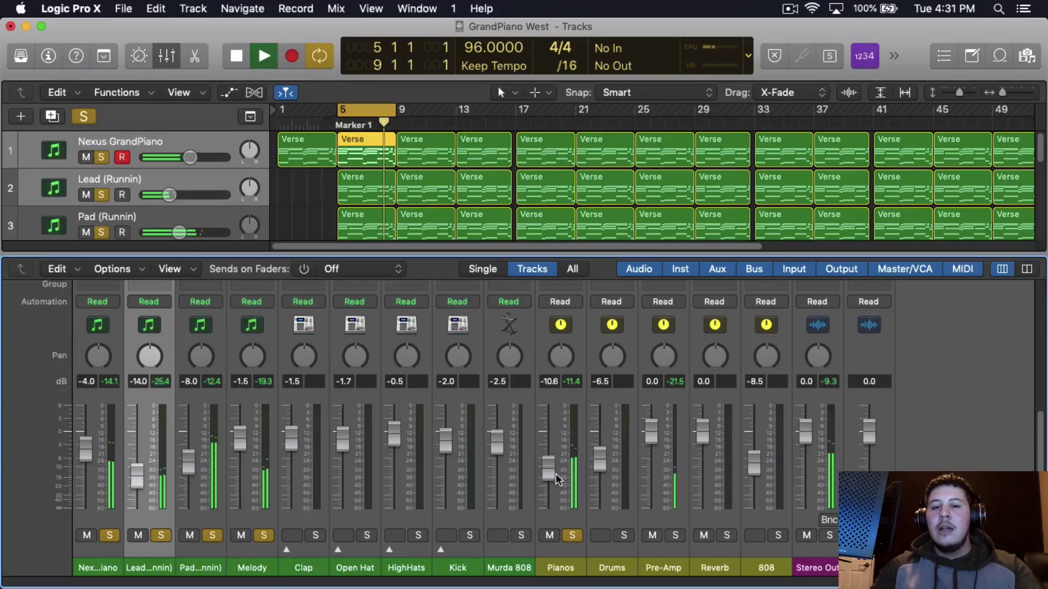
pyautogui.press('space')
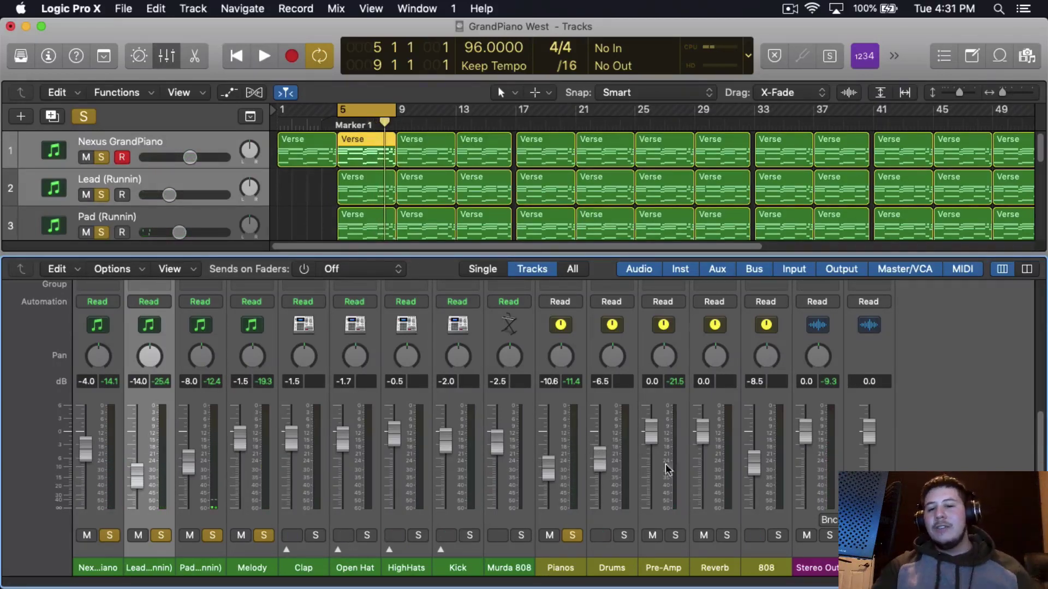
pyautogui.scroll(8, 967, 341)
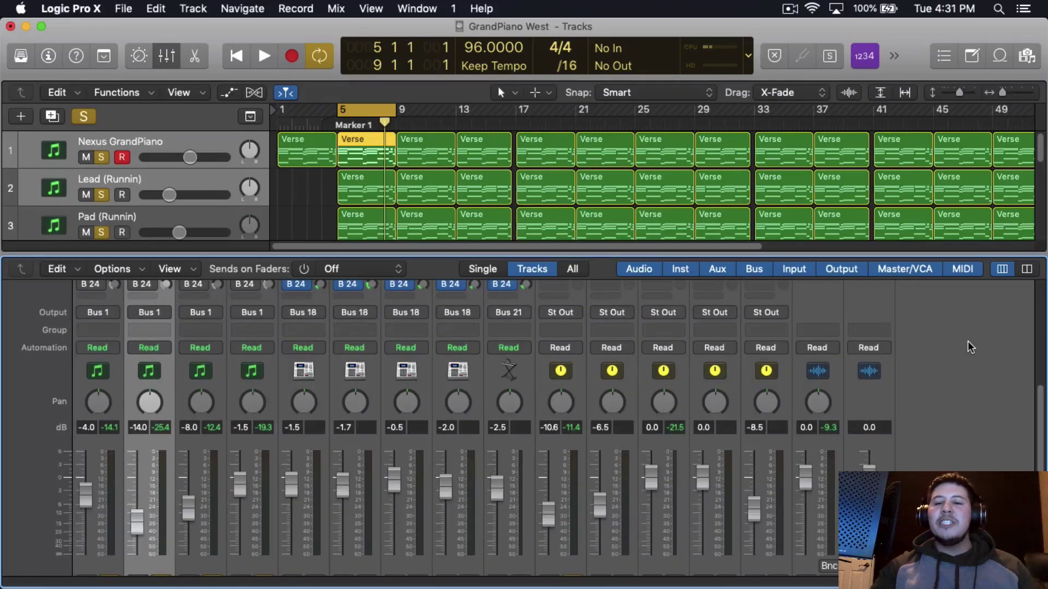